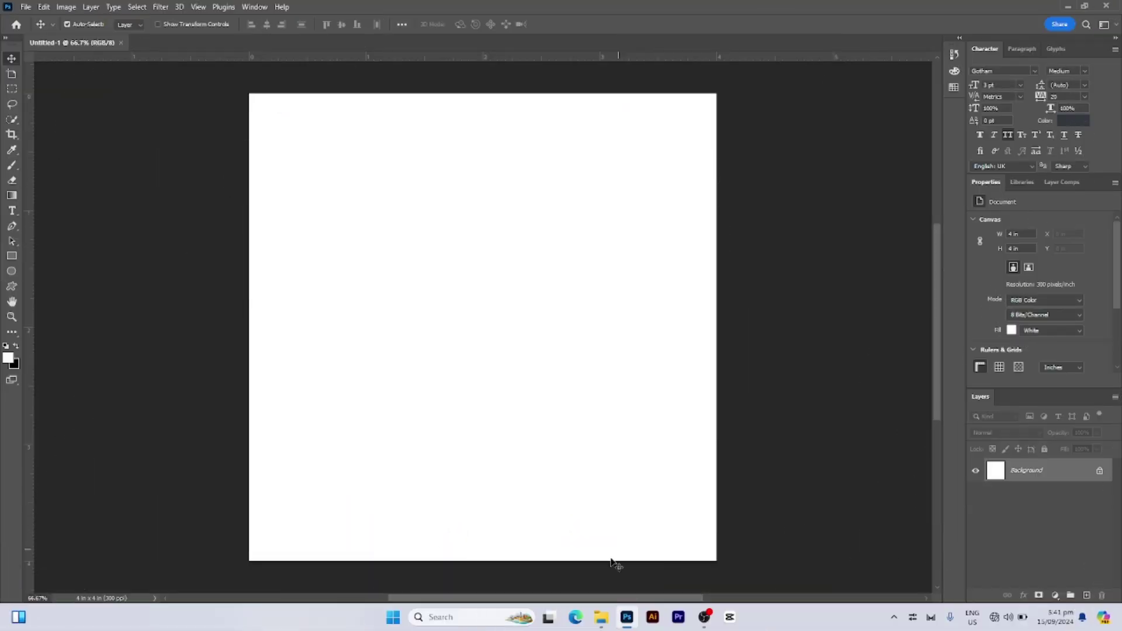
Place the pngwing.com3 colour-palette image, enlarged, in the canvas's top-left corner.
{"action": "left_click", "coordinate": [602, 617]}
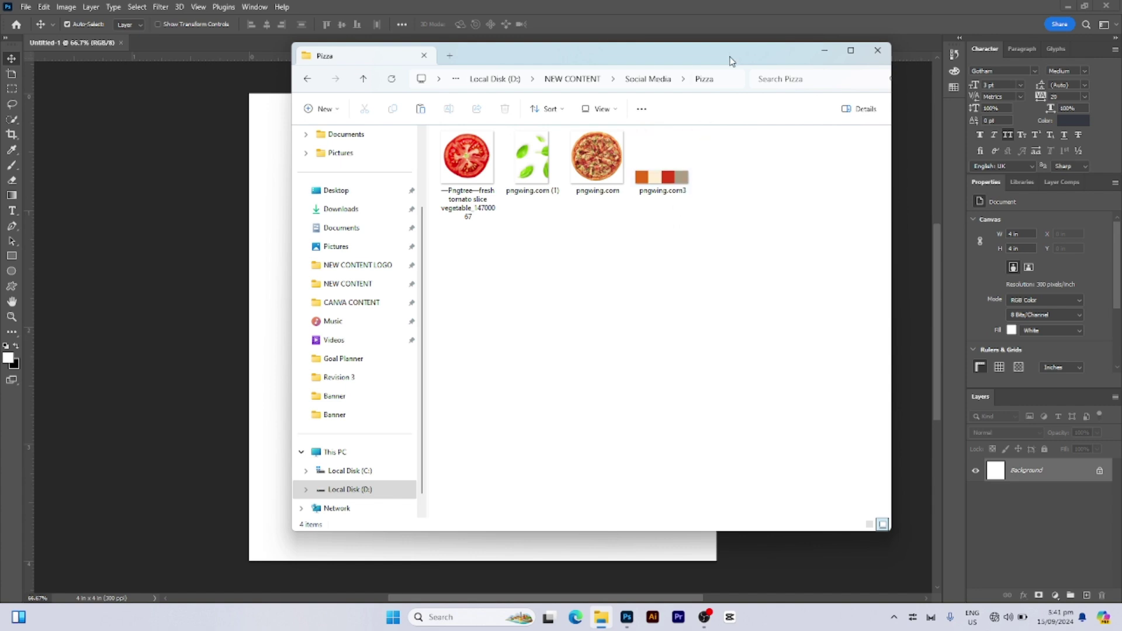
{"action": "left_click_drag", "start_coordinate": [714, 55], "coordinate": [743, 91]}
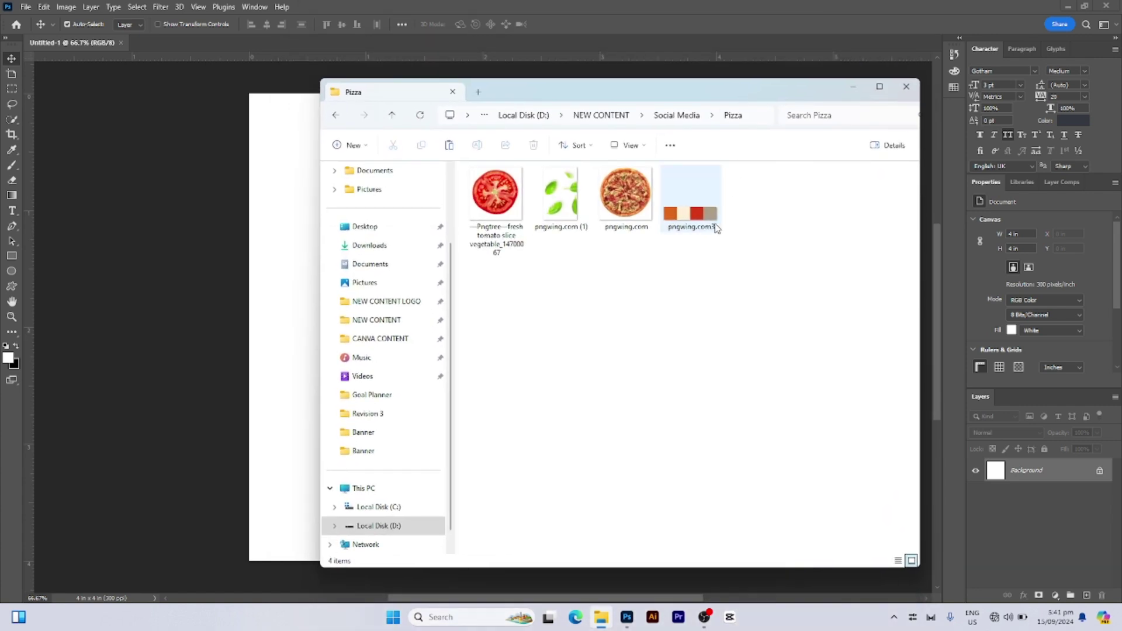
{"action": "left_click_drag", "start_coordinate": [701, 217], "coordinate": [293, 245]}
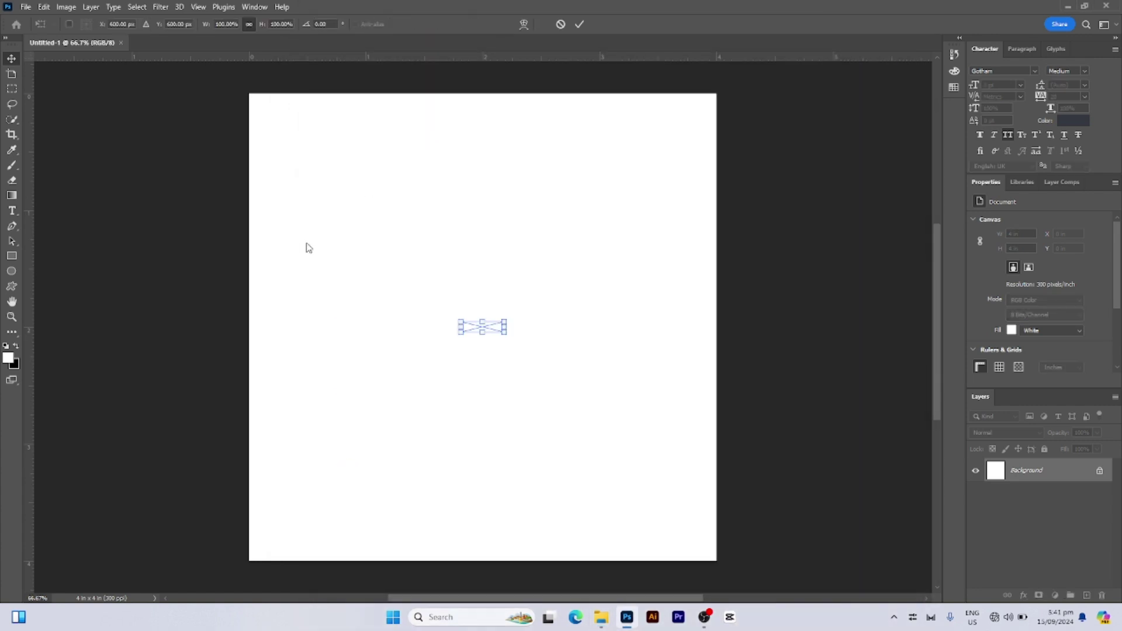
{"action": "mouse_move", "coordinate": [505, 331]}
{"action": "left_mouse_down"}
{"action": "mouse_move", "coordinate": [516, 336]}
{"action": "mouse_move", "coordinate": [289, 103]}
{"action": "left_mouse_up"}
{"action": "left_click", "coordinate": [11, 60]}
Sample the cream from the palette and fill the white background with it.
{"action": "left_click", "coordinate": [17, 358]}
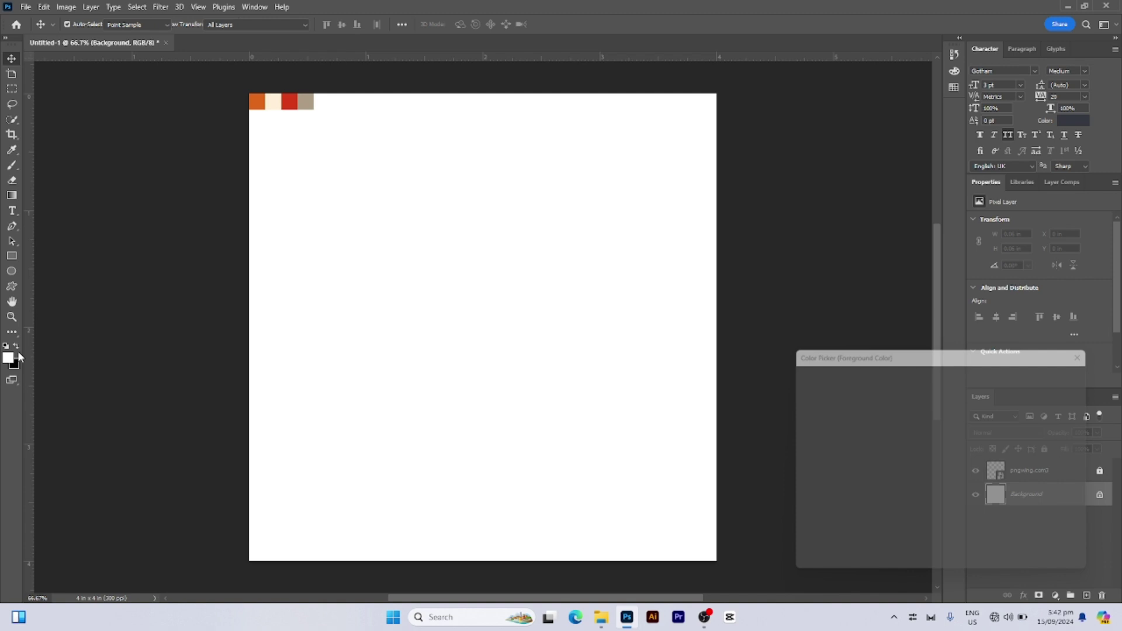
{"action": "left_click", "coordinate": [273, 100]}
{"action": "left_click", "coordinate": [1044, 376]}
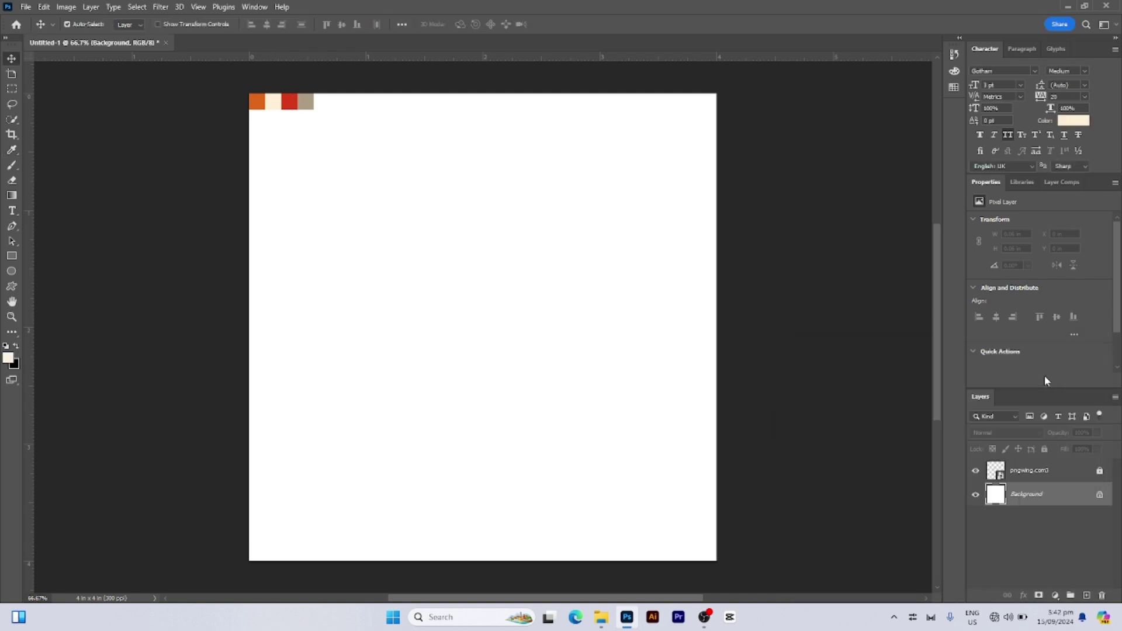
{"action": "left_click", "coordinate": [12, 150]}
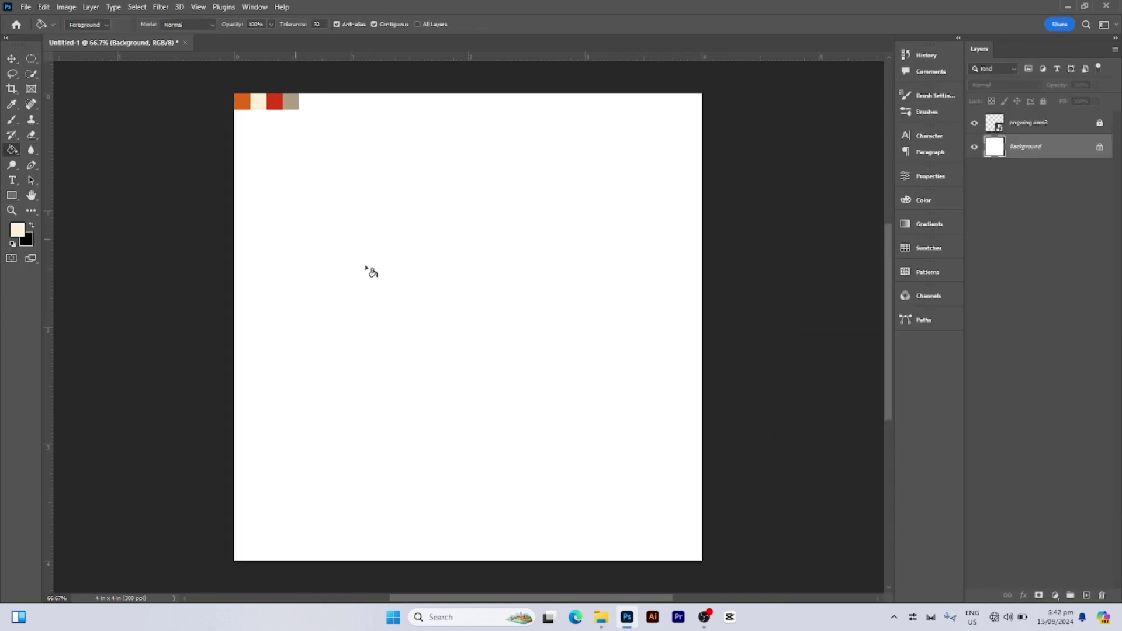
{"action": "left_click", "coordinate": [443, 340]}
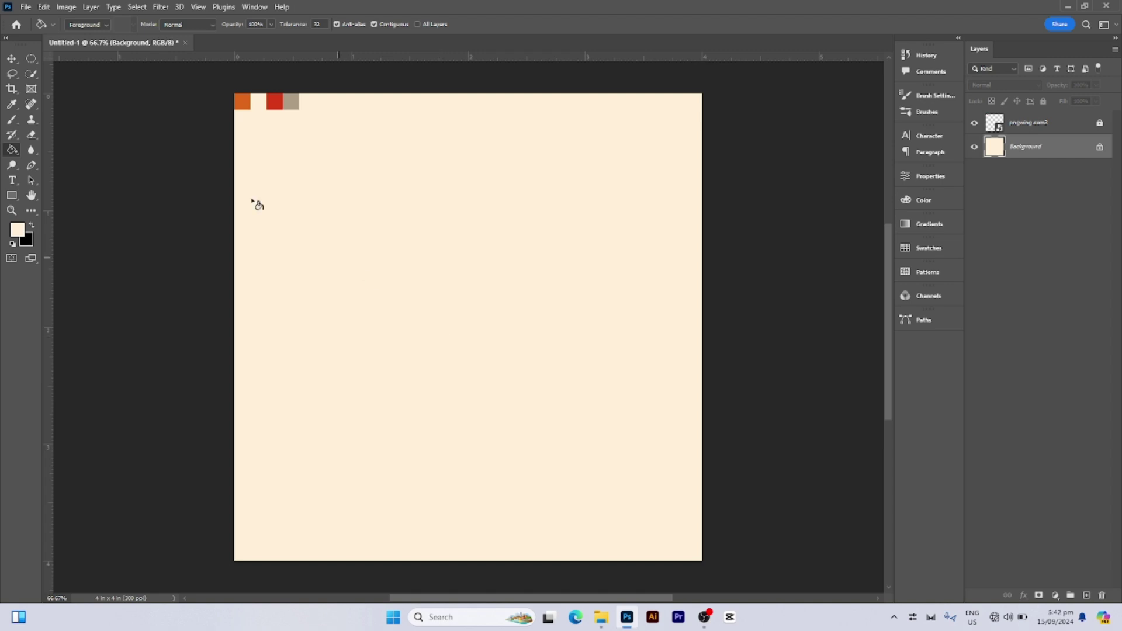
{"action": "left_click", "coordinate": [12, 58]}
Place the pngwing.com pizza photo on the canvas, scaled down to fit the centre.
{"action": "left_click", "coordinate": [602, 617]}
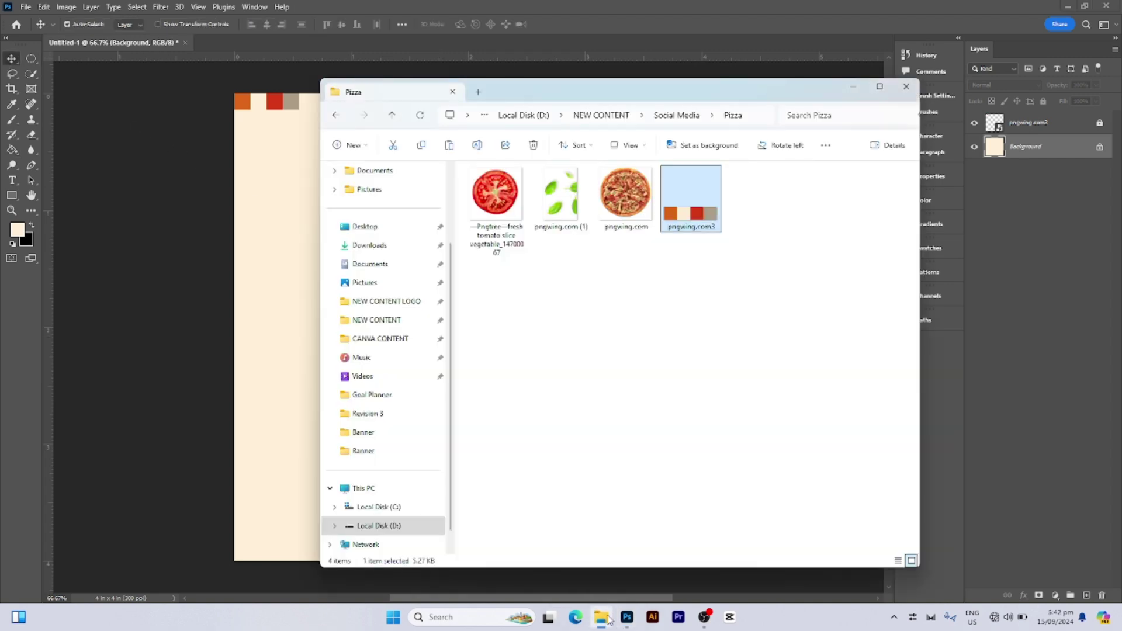
{"action": "left_click_drag", "start_coordinate": [625, 193], "coordinate": [283, 303]}
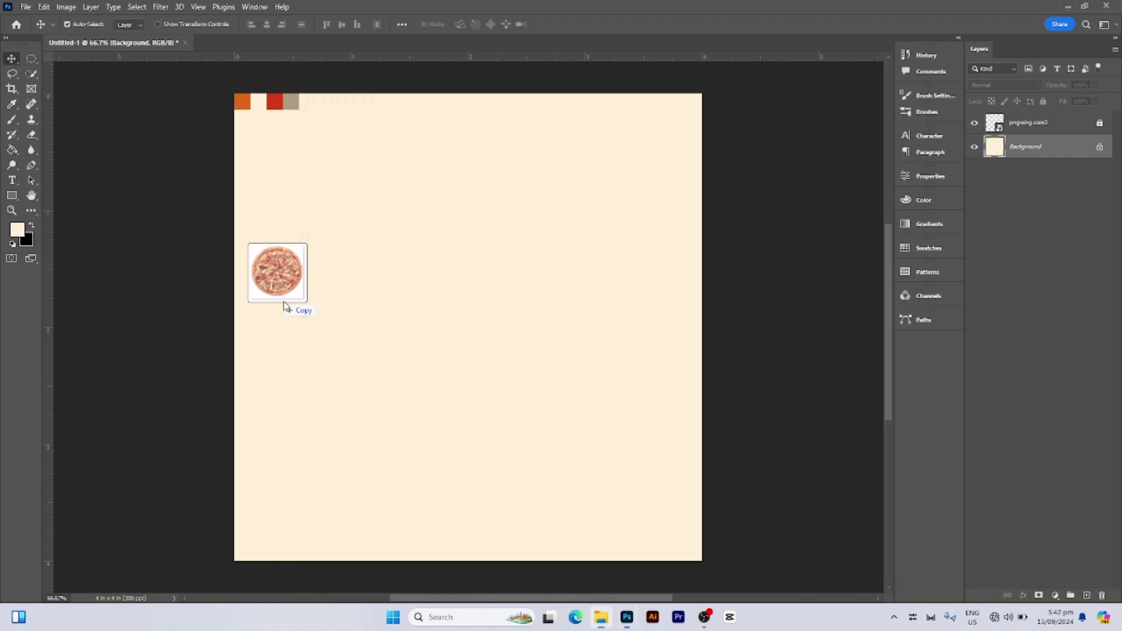
{"action": "left_click_drag", "start_coordinate": [702, 328], "coordinate": [620, 330]}
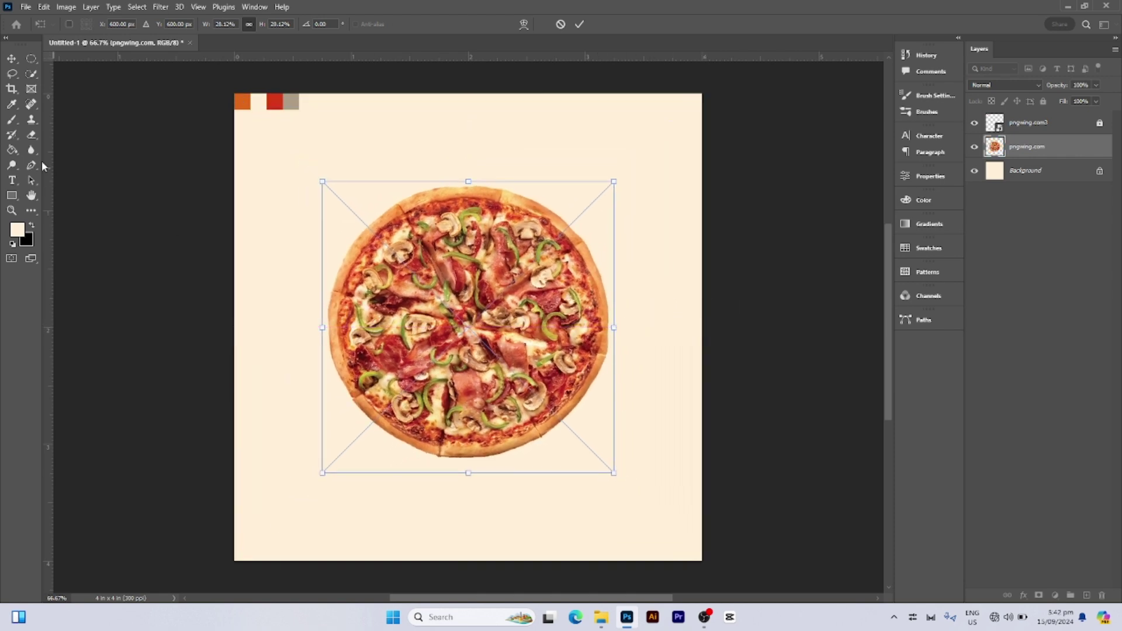
{"action": "key", "text": "Return"}
{"action": "left_click", "coordinate": [11, 180]}
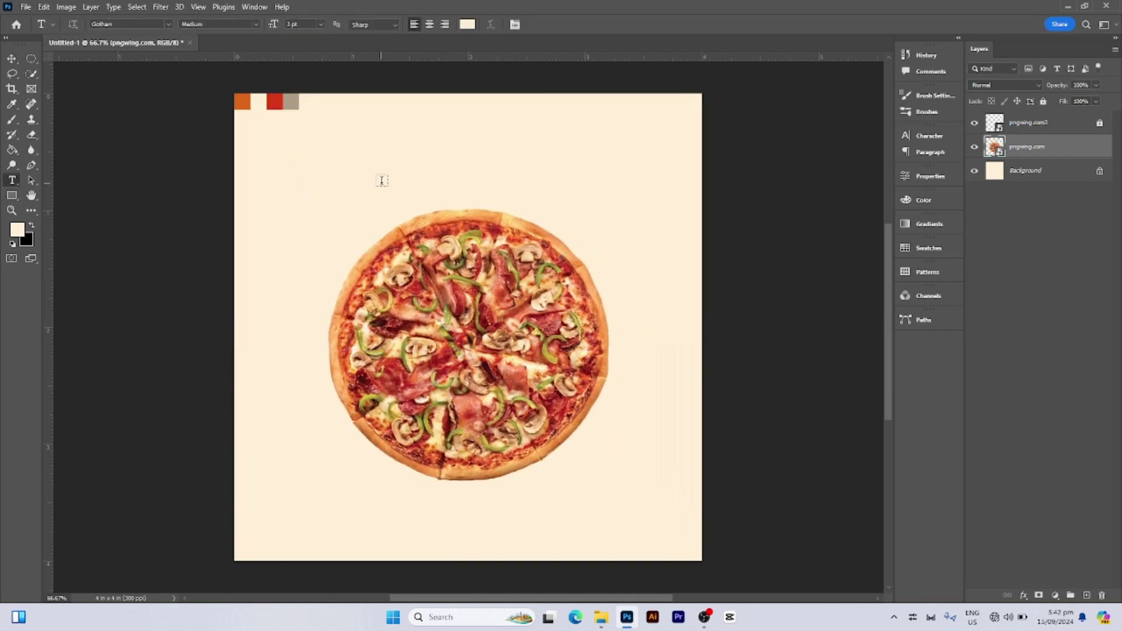
Type 'Super Delicous' above the pizza in a beige-grey script font.
{"action": "left_click", "coordinate": [390, 144]}
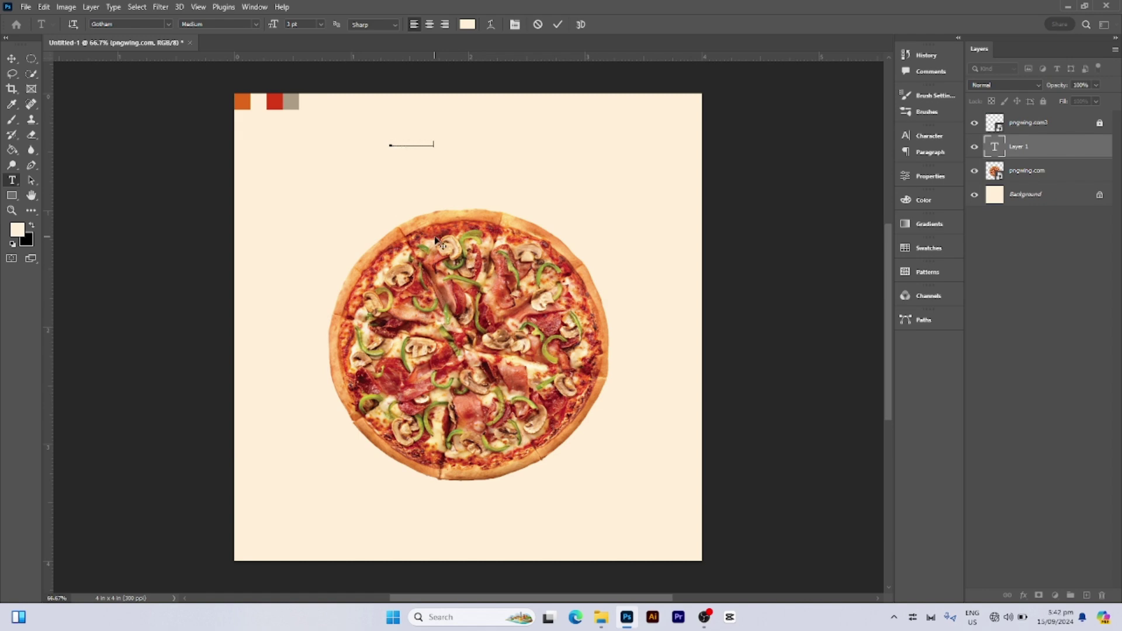
{"action": "key", "text": "ctrl+a"}
{"action": "left_click", "coordinate": [467, 24]}
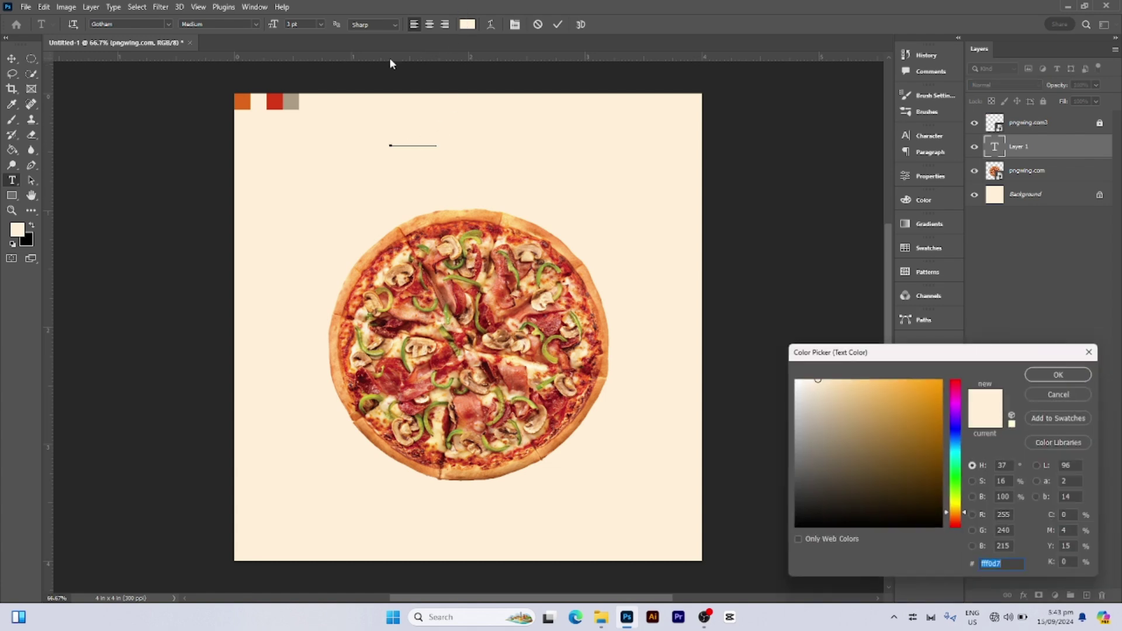
{"action": "left_click", "coordinate": [290, 100]}
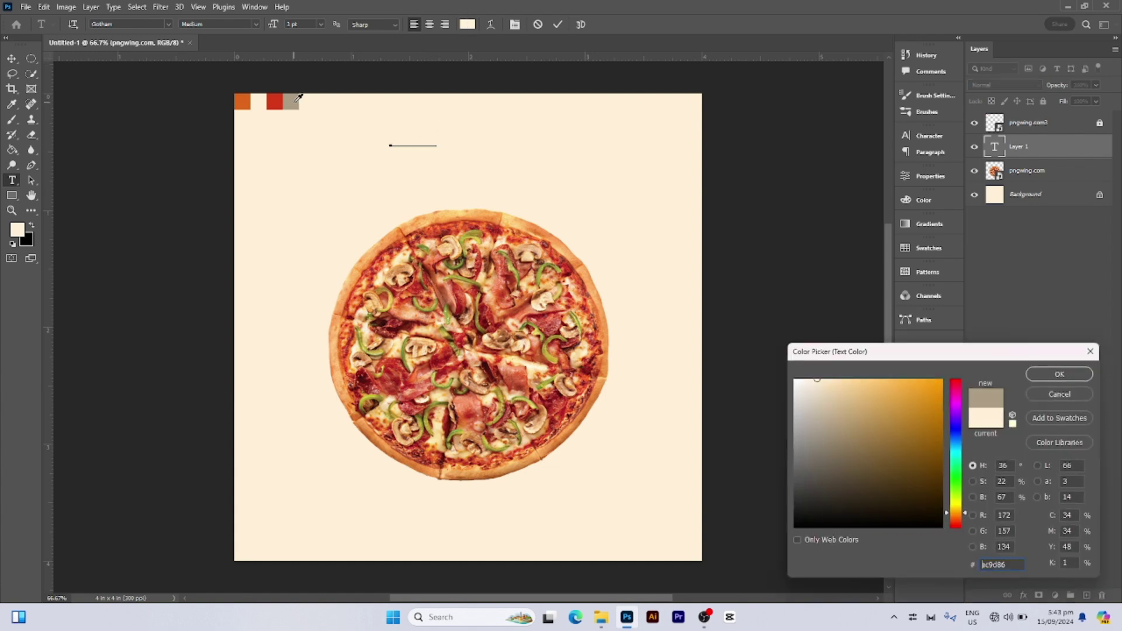
{"action": "left_click", "coordinate": [1046, 371]}
{"action": "left_click", "coordinate": [168, 24]}
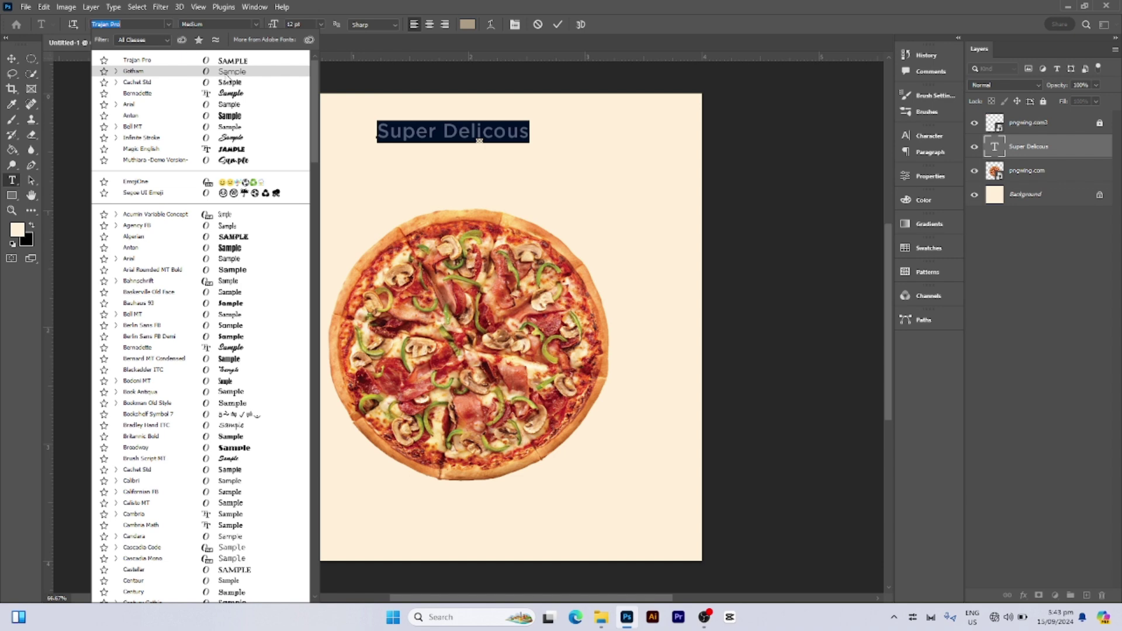
{"action": "left_click", "coordinate": [233, 95]}
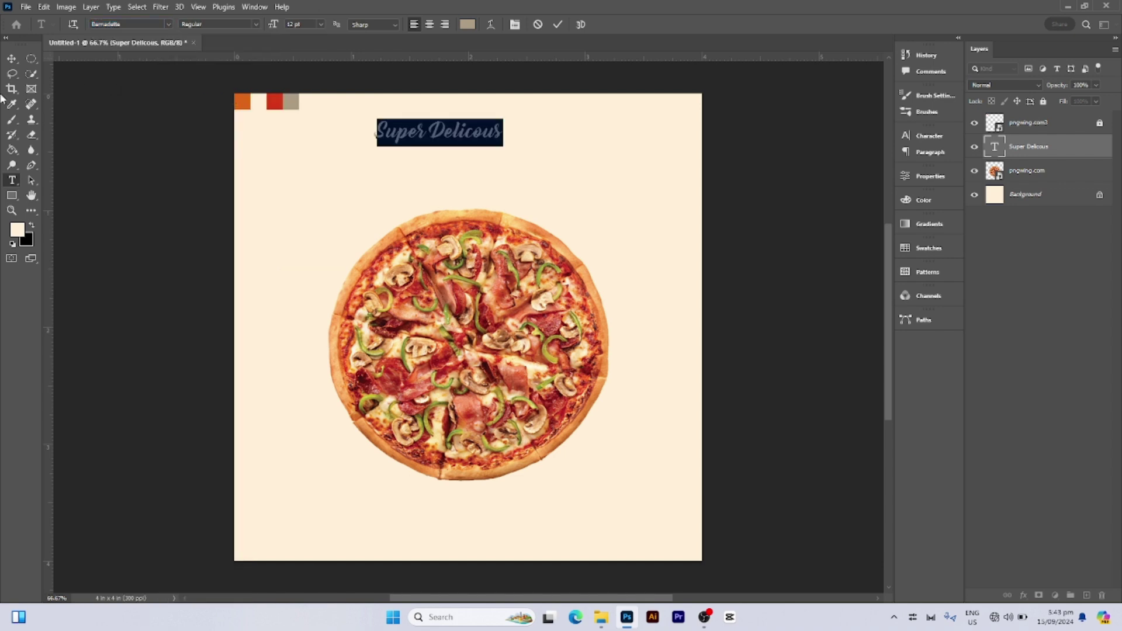
{"action": "left_click", "coordinate": [11, 59]}
Centre and enlarge the heading, then duplicate it just below itself.
{"action": "left_click_drag", "start_coordinate": [474, 138], "coordinate": [553, 153]}
{"action": "key", "text": "ctrl+t"}
{"action": "left_click", "coordinate": [18, 61]}
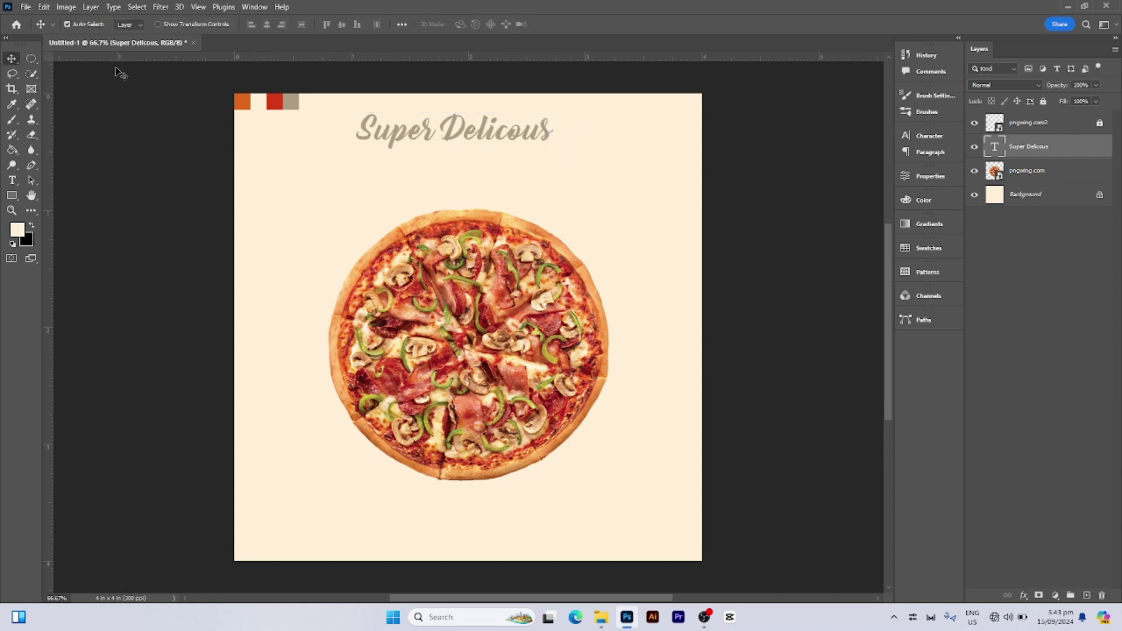
{"action": "left_click_drag", "start_coordinate": [488, 131], "coordinate": [499, 126]}
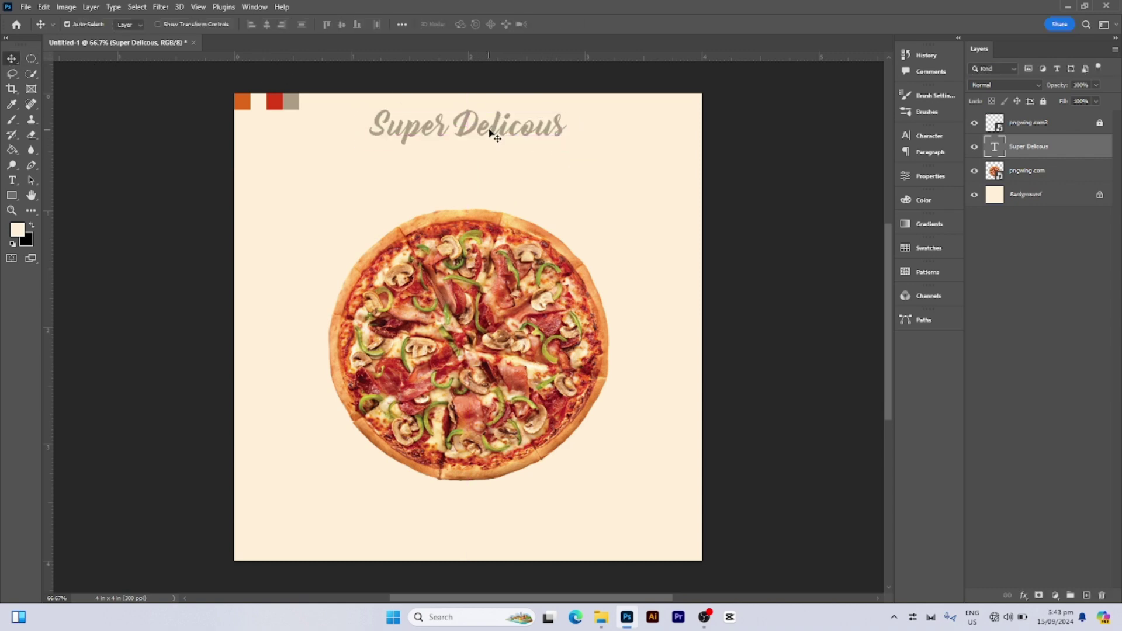
Change the duplicate to 'PIZZA' in a large chunky display font under the heading.
{"action": "key", "text": "t"}
{"action": "left_click", "coordinate": [490, 173]}
{"action": "type", "text": "PIZZA"}
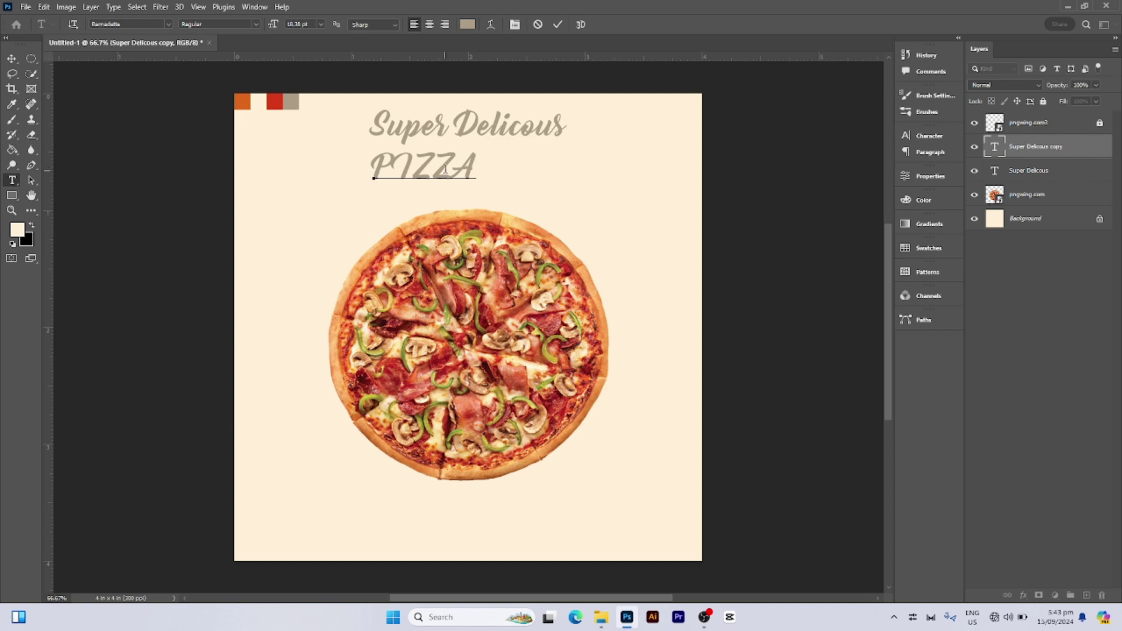
{"action": "double_click", "coordinate": [445, 169]}
{"action": "left_click", "coordinate": [167, 21]}
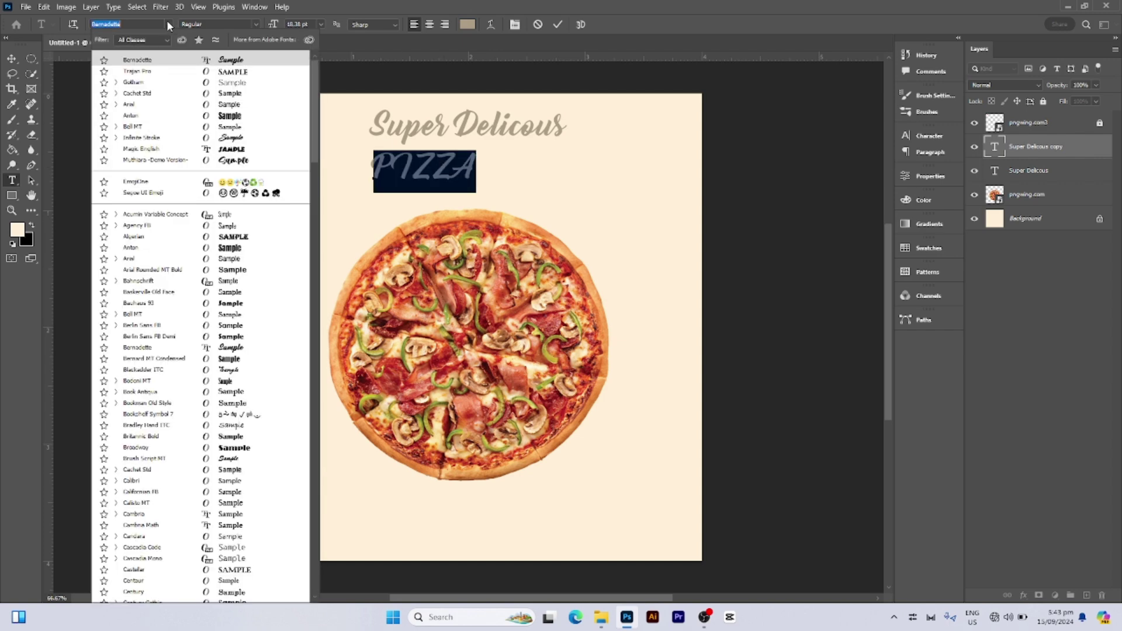
{"action": "left_click", "coordinate": [233, 150]}
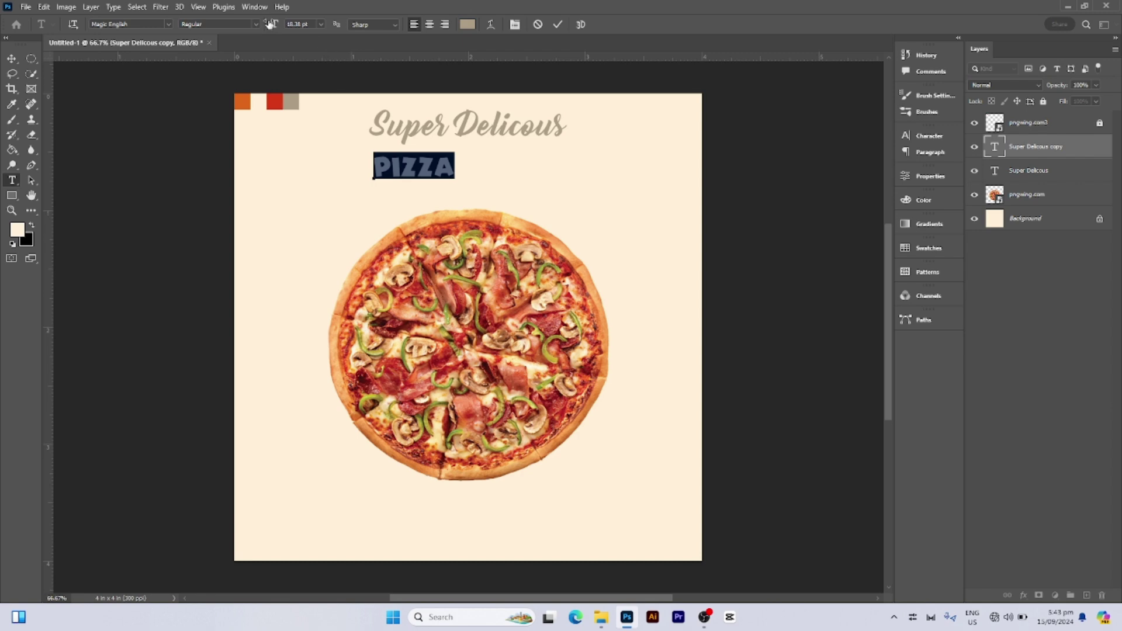
{"action": "left_click_drag", "start_coordinate": [275, 25], "coordinate": [294, 34]}
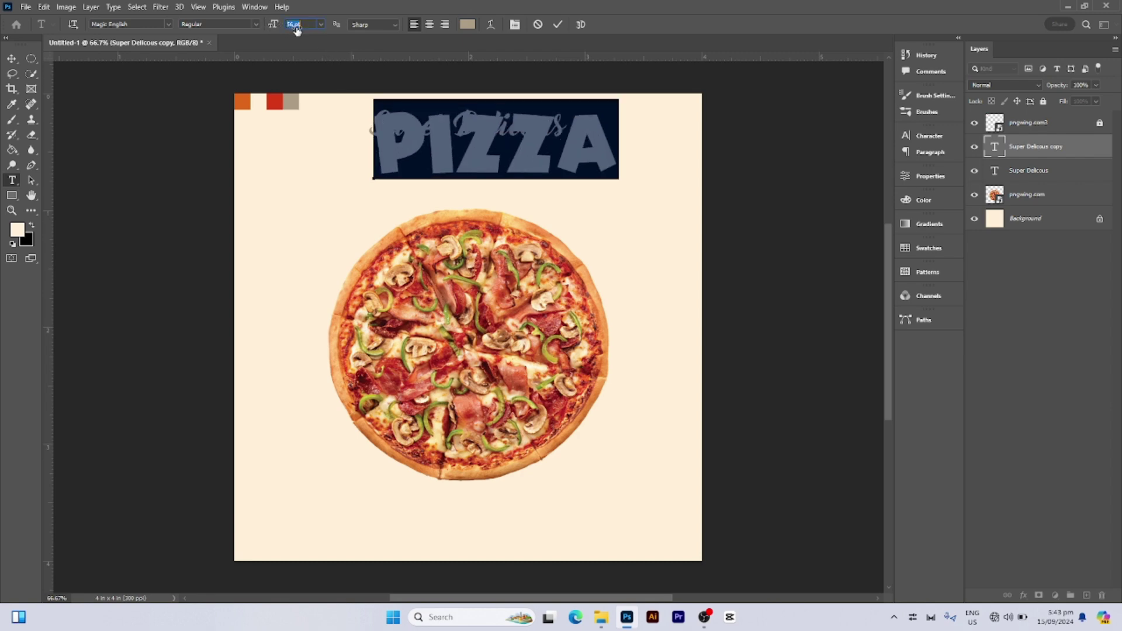
{"action": "left_click", "coordinate": [12, 58]}
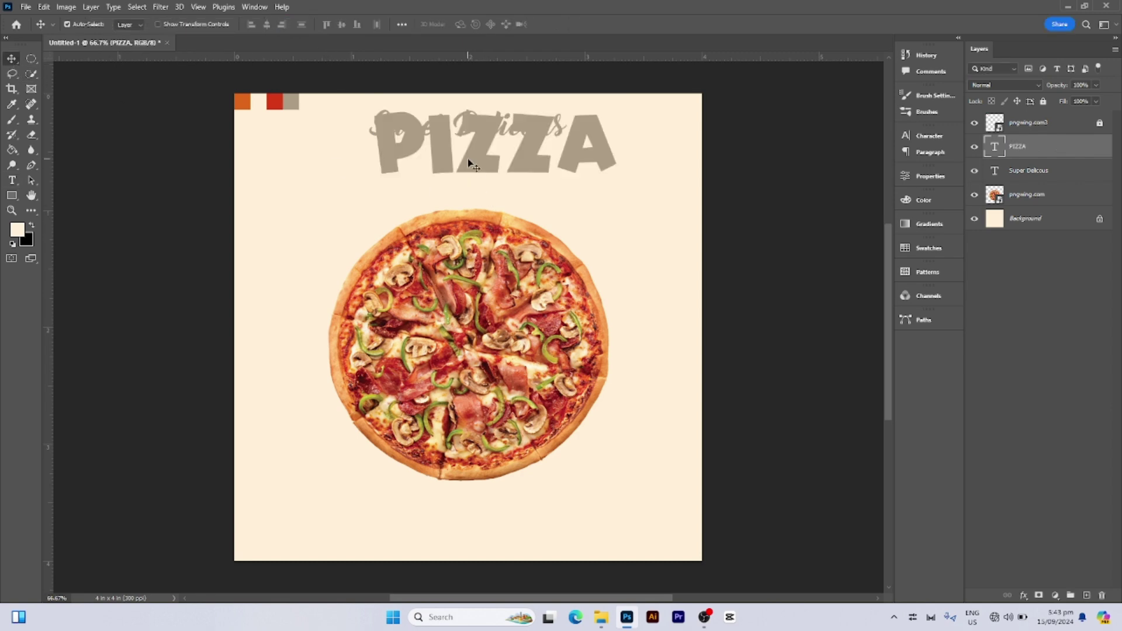
{"action": "left_click_drag", "start_coordinate": [465, 165], "coordinate": [437, 191]}
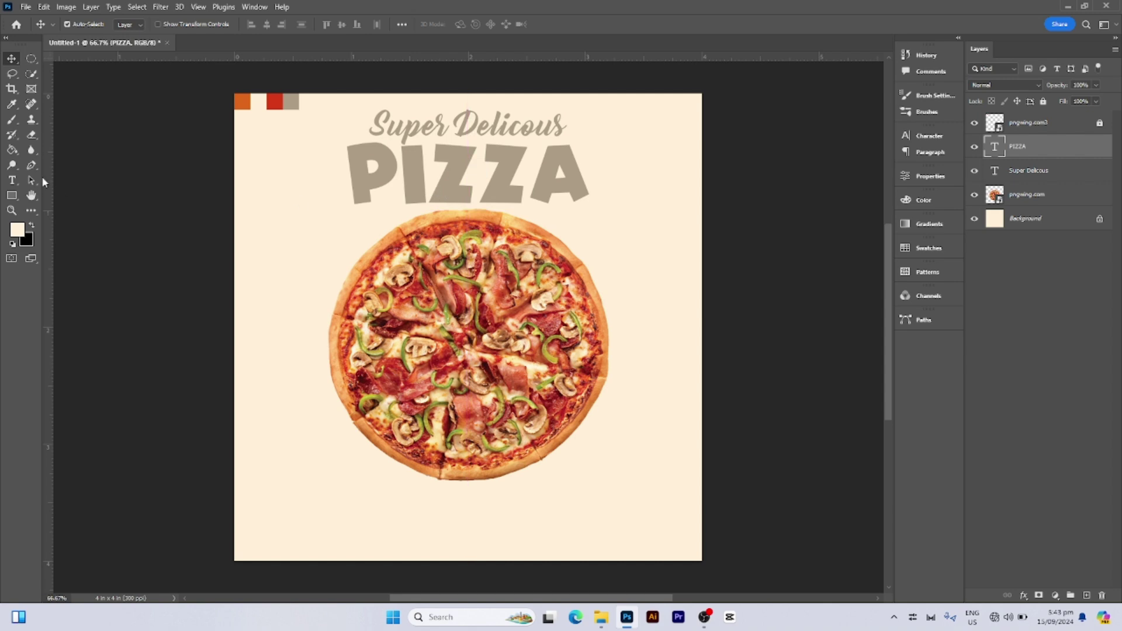
Colour PIZZA orange (#df691c) and nudge the pizza photo slightly lower.
{"action": "left_click", "coordinate": [12, 180]}
{"action": "left_click", "coordinate": [469, 25]}
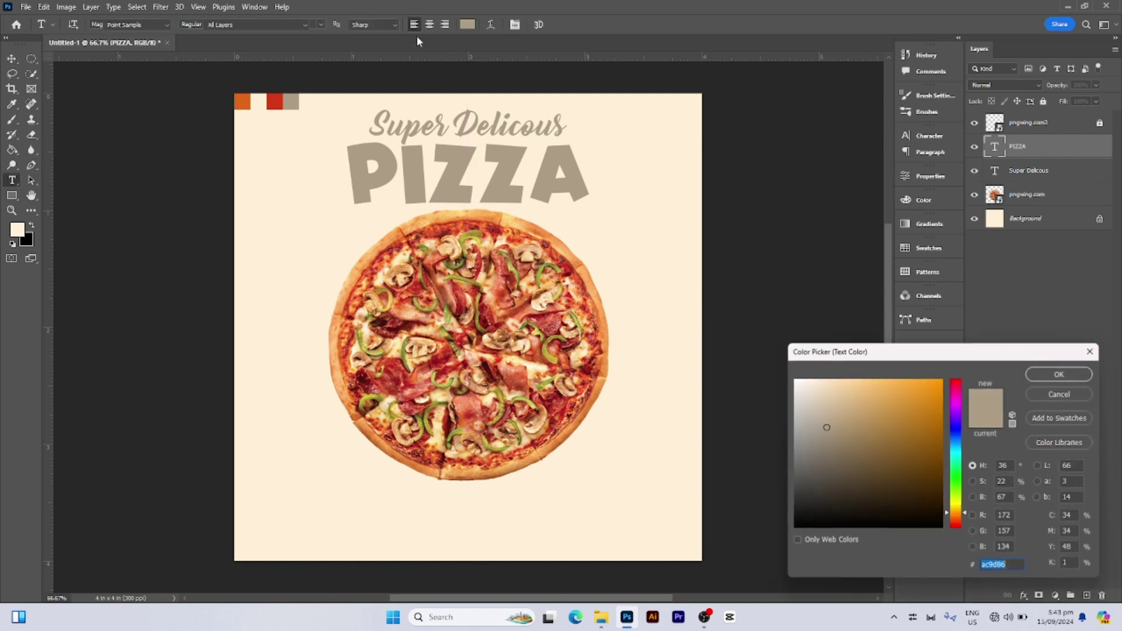
{"action": "left_click", "coordinate": [239, 103]}
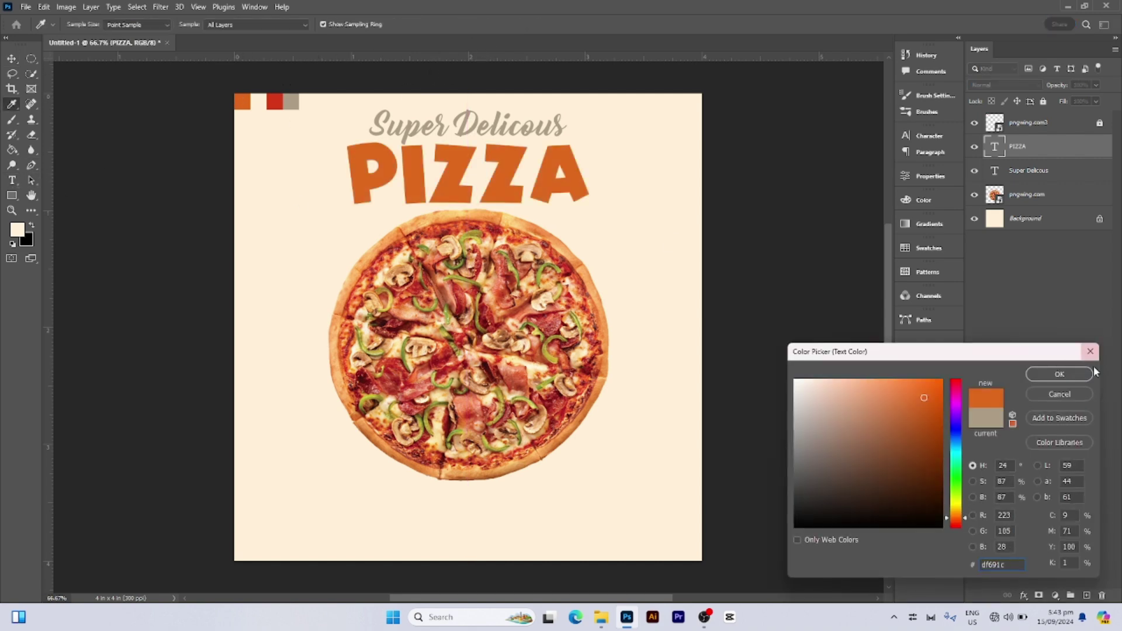
{"action": "left_click", "coordinate": [1059, 375]}
{"action": "left_click", "coordinate": [11, 58]}
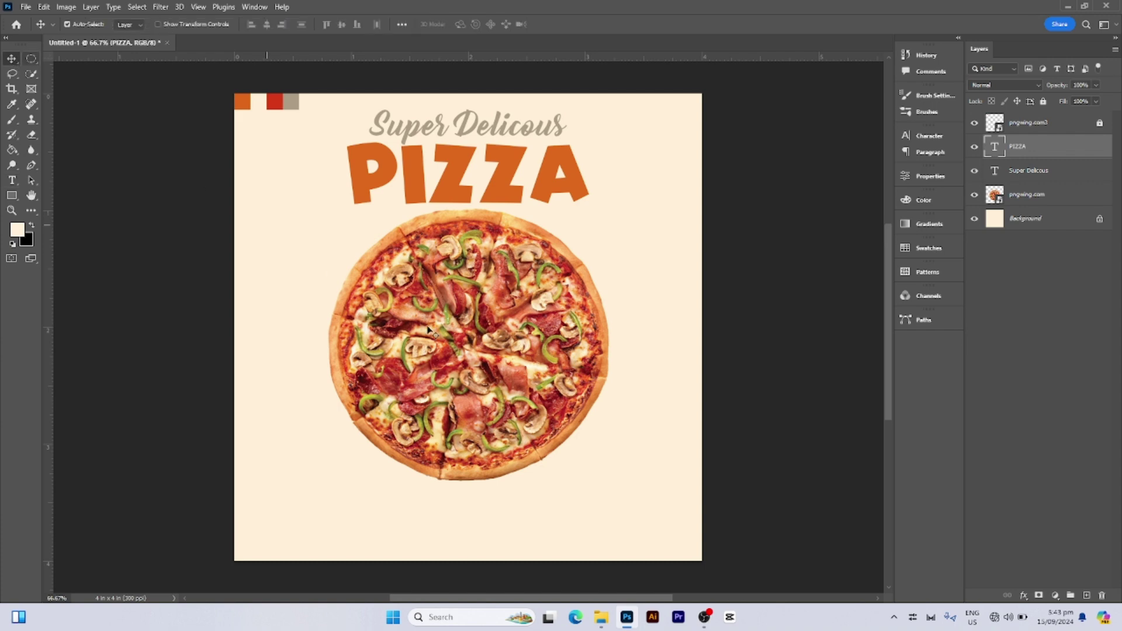
{"action": "left_click_drag", "start_coordinate": [488, 333], "coordinate": [490, 363]}
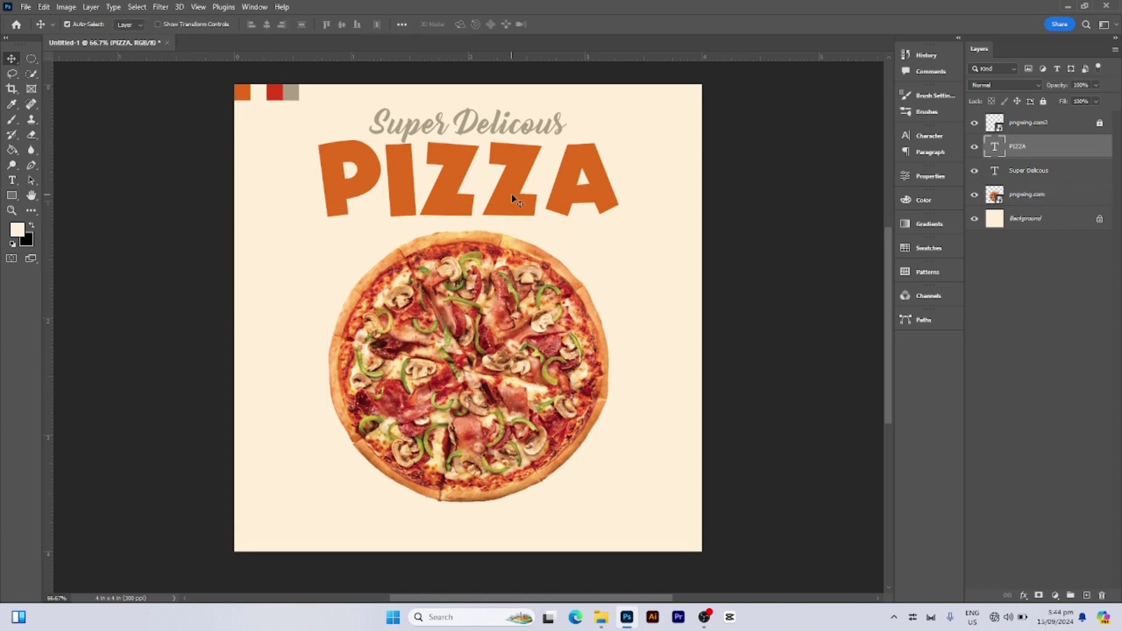
Duplicate PIZZA over the pizza photo and give the copy a 3 px beige stroke.
{"action": "left_click_drag", "start_coordinate": [511, 194], "coordinate": [516, 366]}
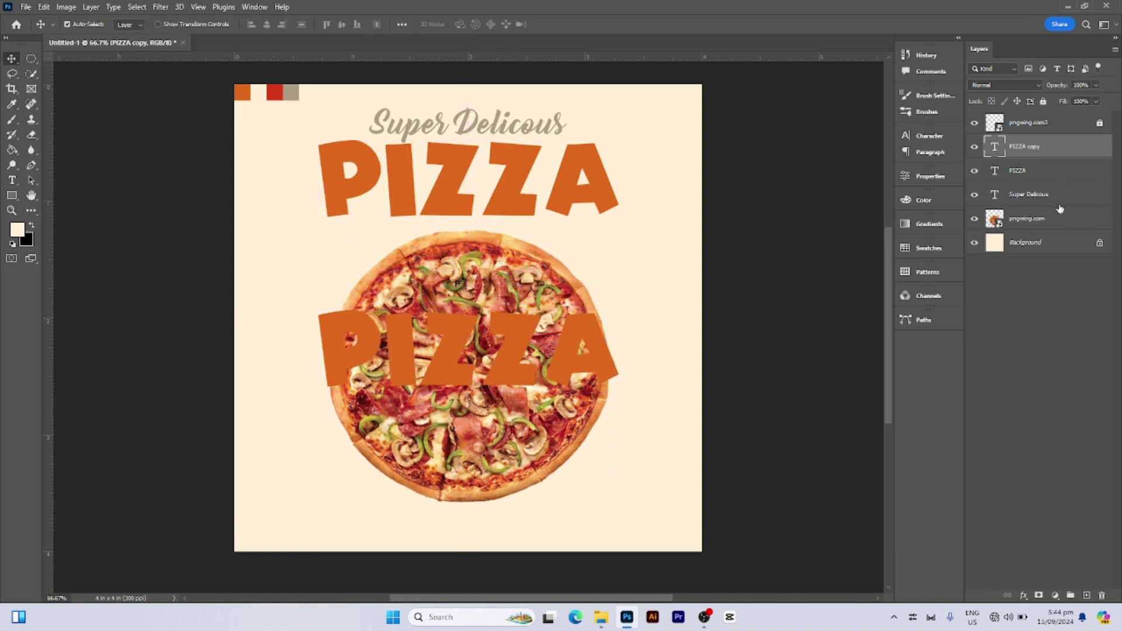
{"action": "double_click", "coordinate": [1071, 152]}
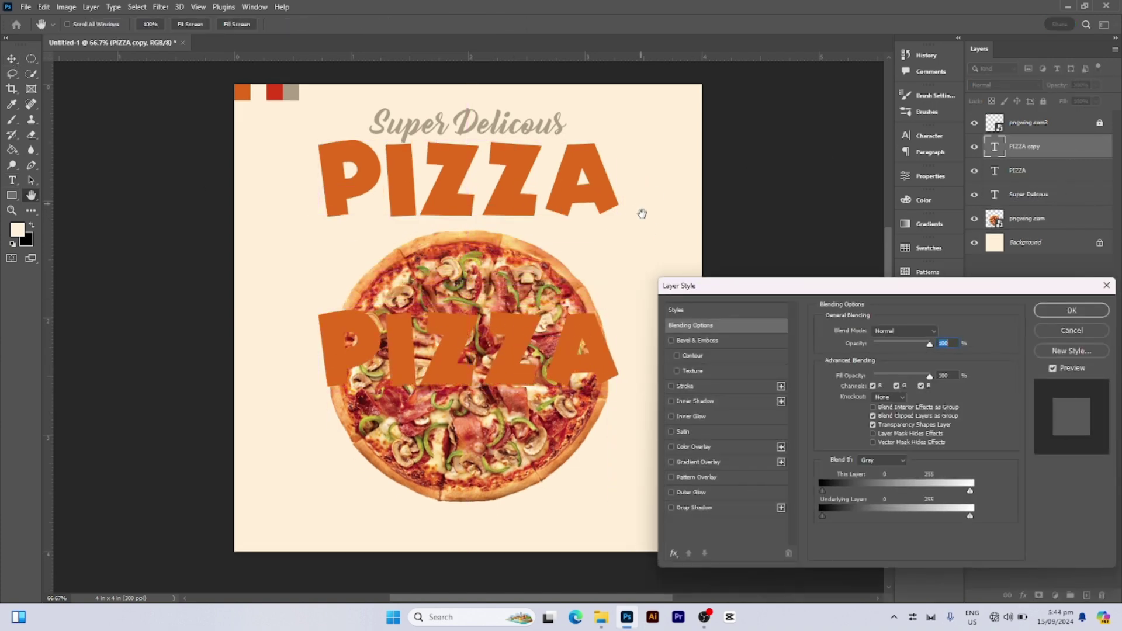
{"action": "left_click", "coordinate": [684, 386]}
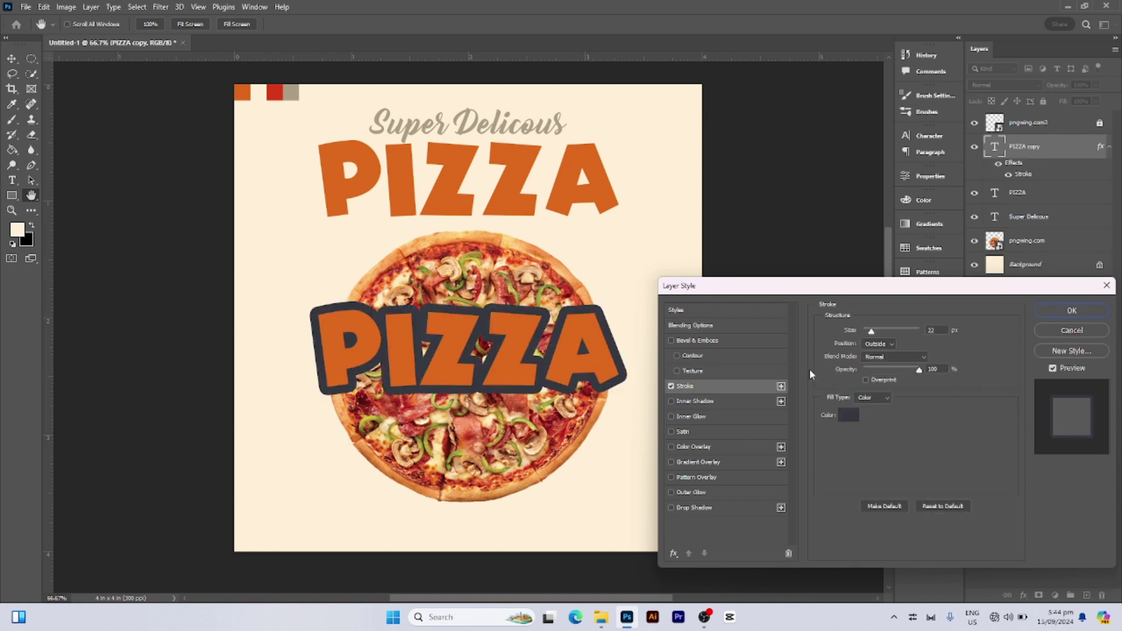
{"action": "left_click", "coordinate": [848, 416]}
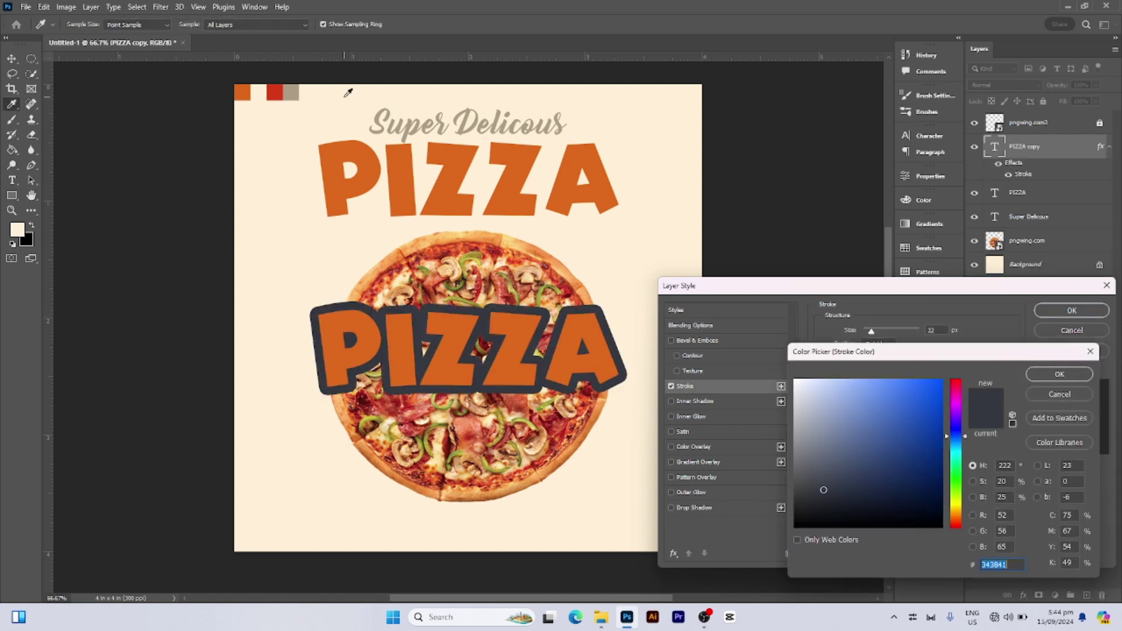
{"action": "left_click", "coordinate": [295, 92]}
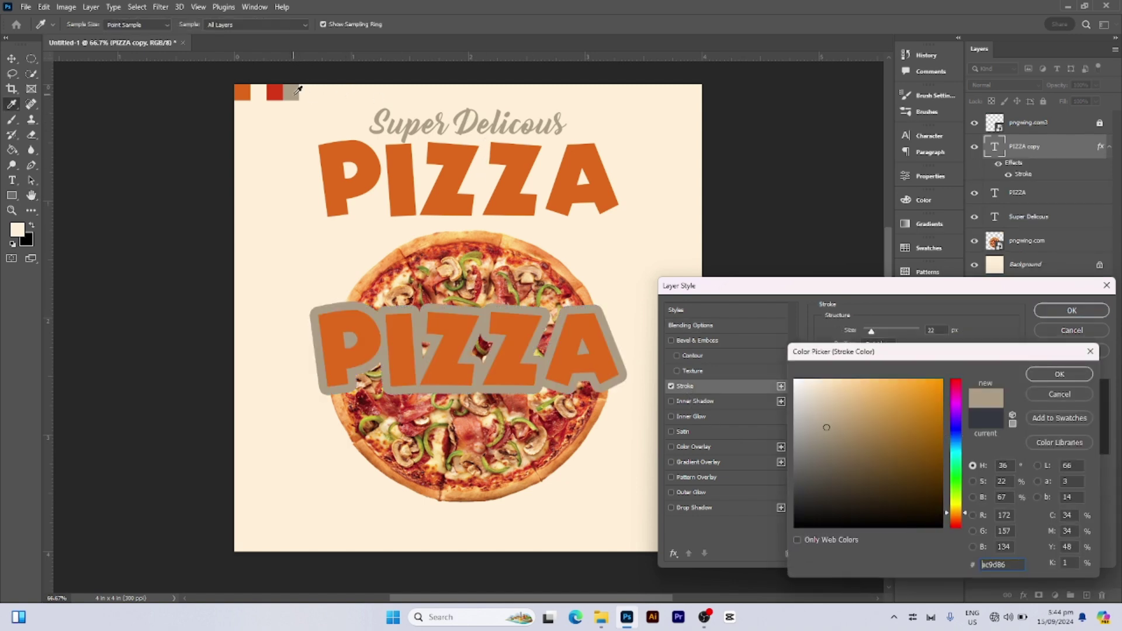
{"action": "left_click", "coordinate": [1060, 377]}
{"action": "left_click_drag", "start_coordinate": [873, 332], "coordinate": [866, 332]}
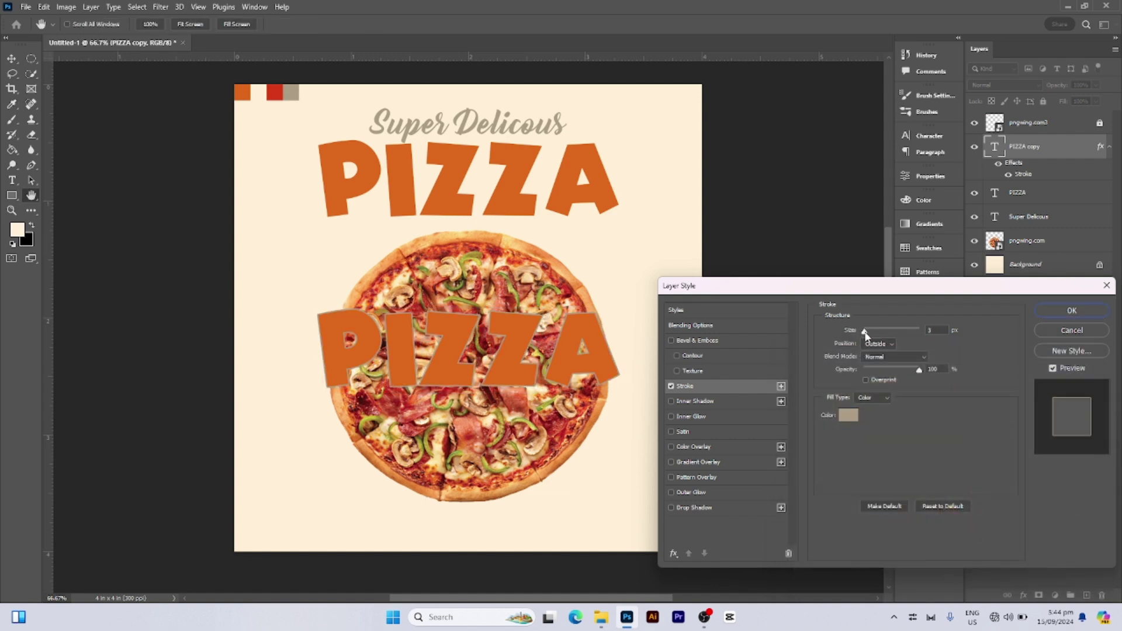
{"action": "left_click", "coordinate": [1081, 311]}
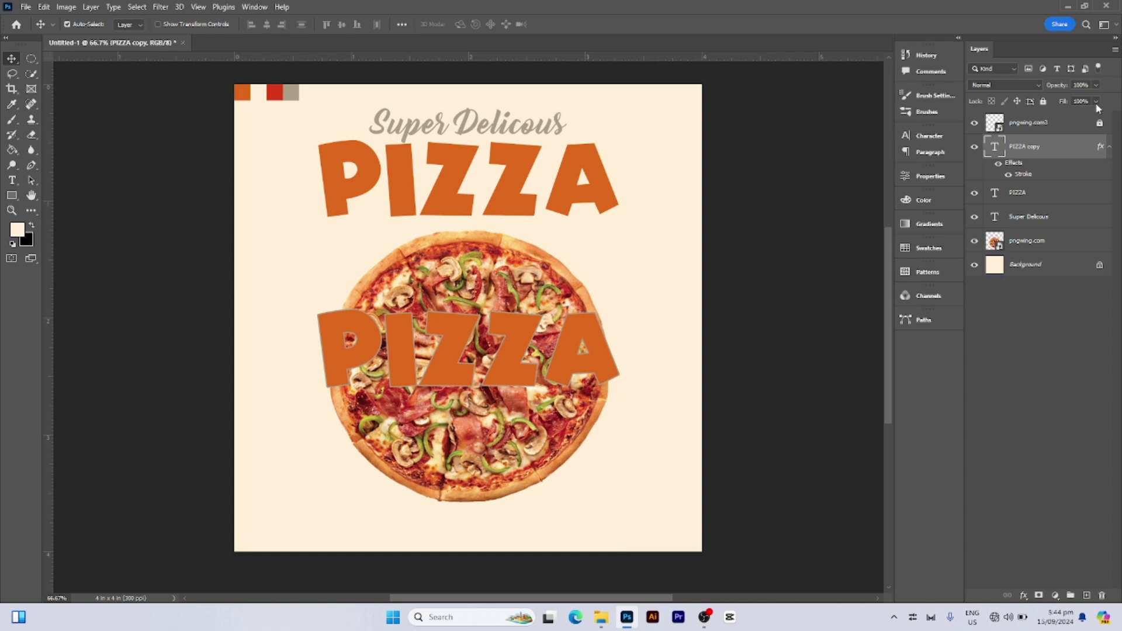
Set the PIZZA copy's fill to 0%, move it above Background, and enlarge it to about 166%.
{"action": "left_click", "coordinate": [1096, 103]}
{"action": "left_click_drag", "start_coordinate": [1040, 116], "coordinate": [977, 133]}
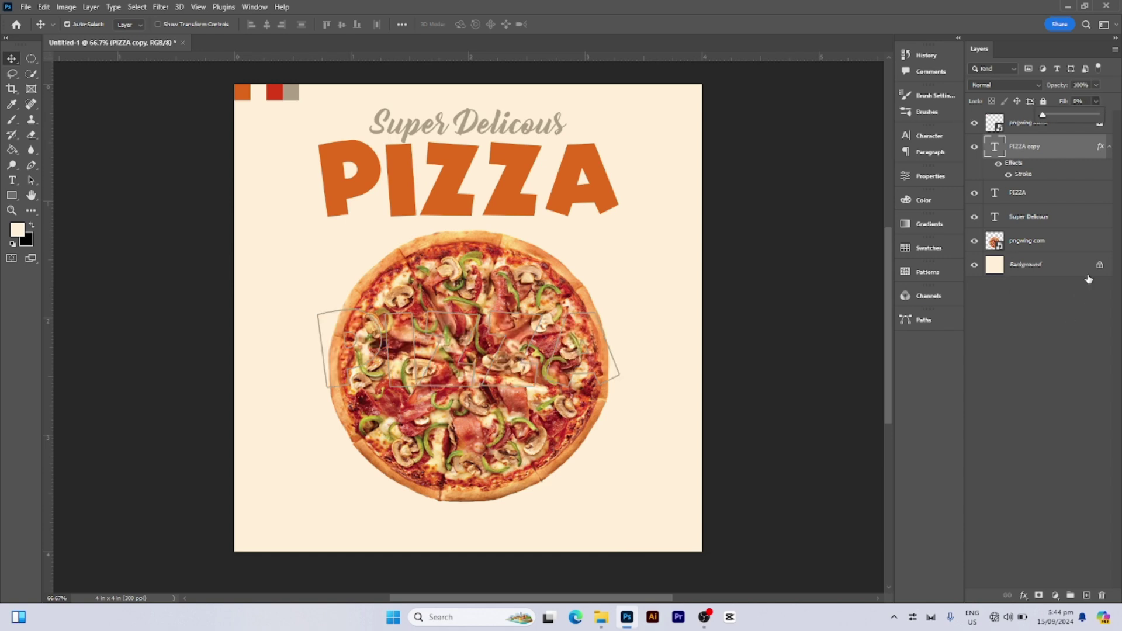
{"action": "left_click_drag", "start_coordinate": [1072, 147], "coordinate": [1069, 253]}
{"action": "key", "text": "ctrl+t"}
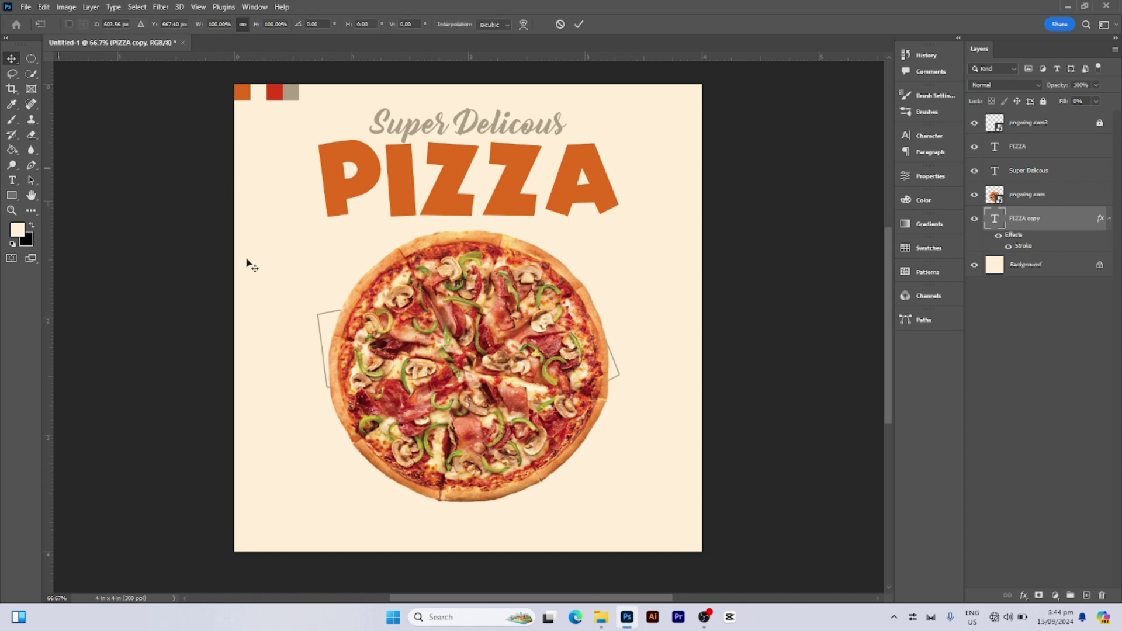
{"action": "left_click_drag", "start_coordinate": [629, 397], "coordinate": [683, 423]}
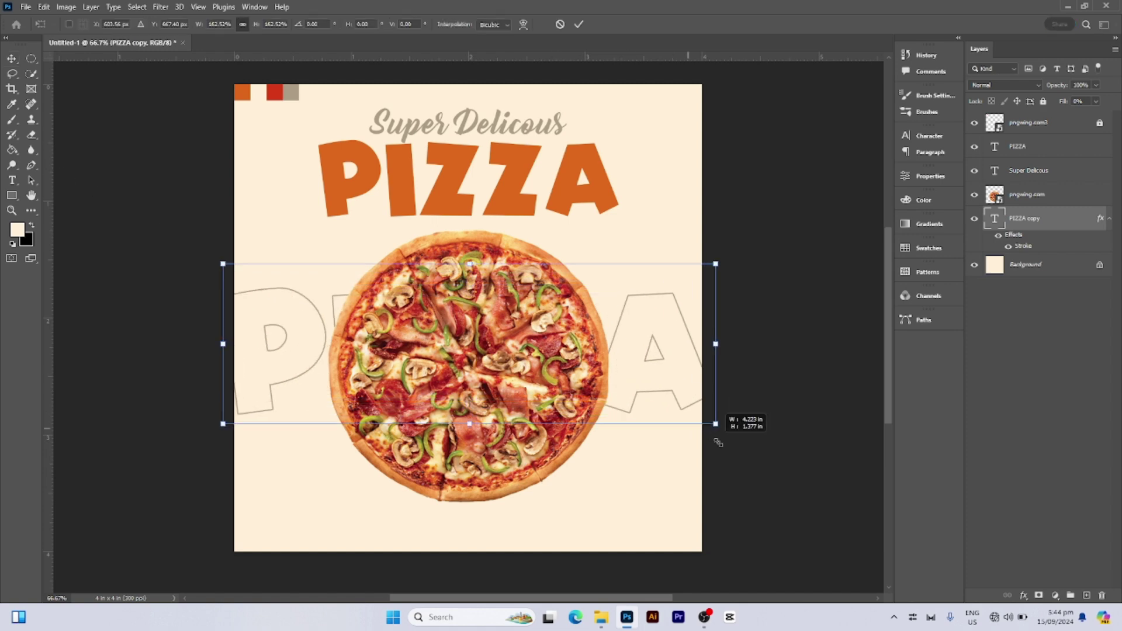
{"action": "left_click", "coordinate": [12, 58]}
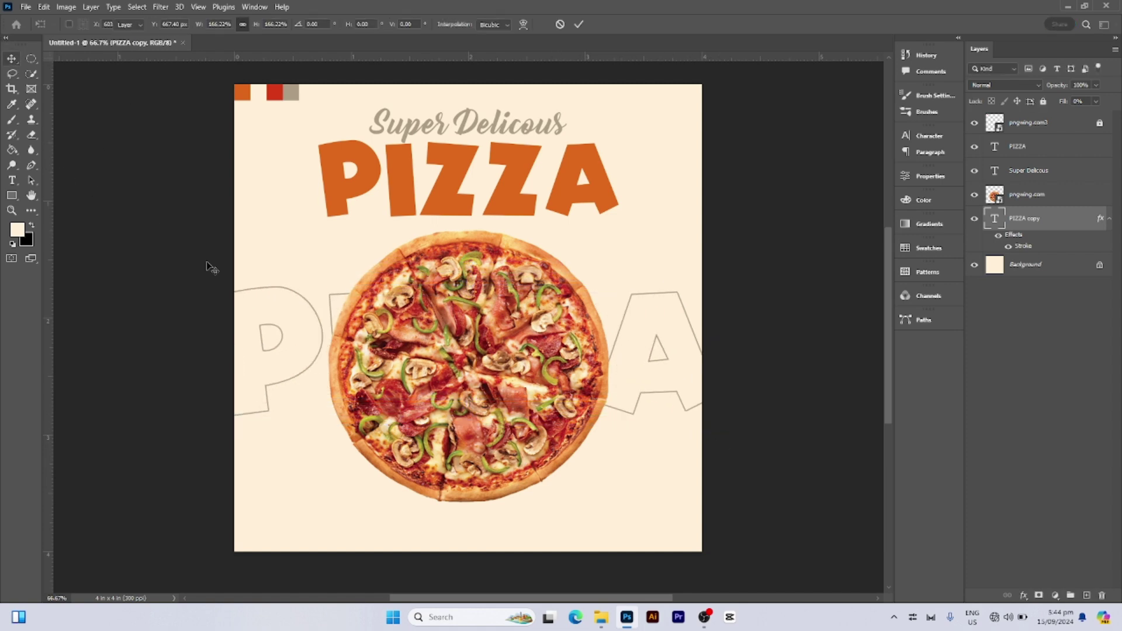
Spread more outlined PIZZA copies across the cream background.
{"action": "left_click_drag", "start_coordinate": [265, 389], "coordinate": [152, 358]}
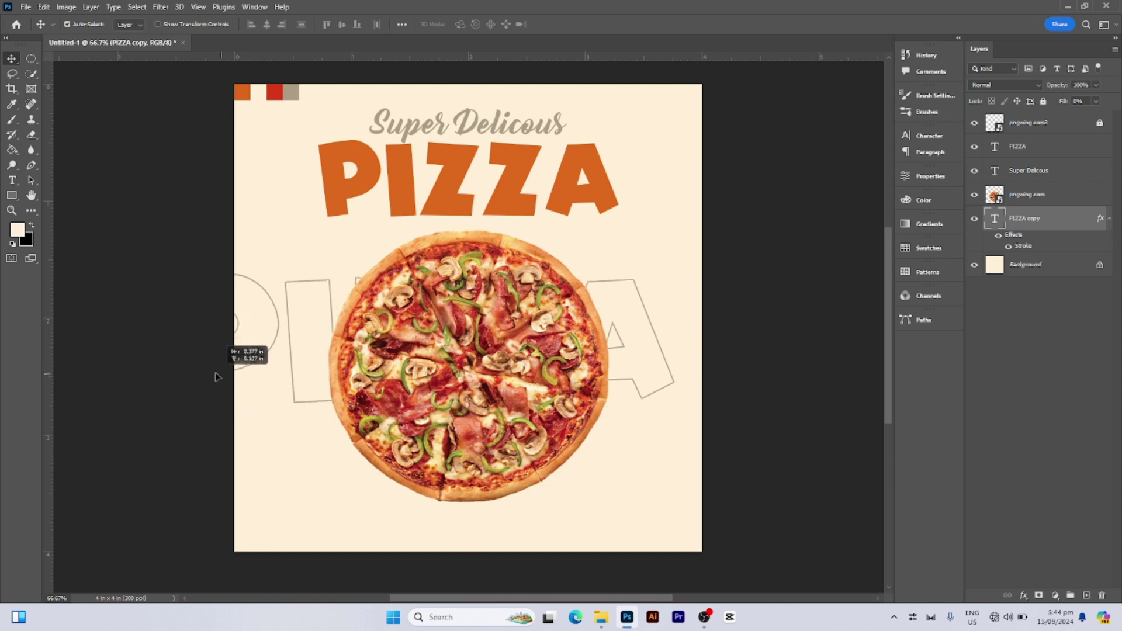
{"action": "left_click_drag", "start_coordinate": [267, 388], "coordinate": [749, 397]}
{"action": "left_click_drag", "start_coordinate": [620, 381], "coordinate": [94, 509]}
{"action": "mouse_move", "coordinate": [237, 481]}
{"action": "left_mouse_down"}
{"action": "mouse_move", "coordinate": [702, 467]}
{"action": "mouse_move", "coordinate": [773, 480]}
{"action": "mouse_move", "coordinate": [609, 151]}
{"action": "mouse_move", "coordinate": [612, 292]}
{"action": "left_mouse_up"}
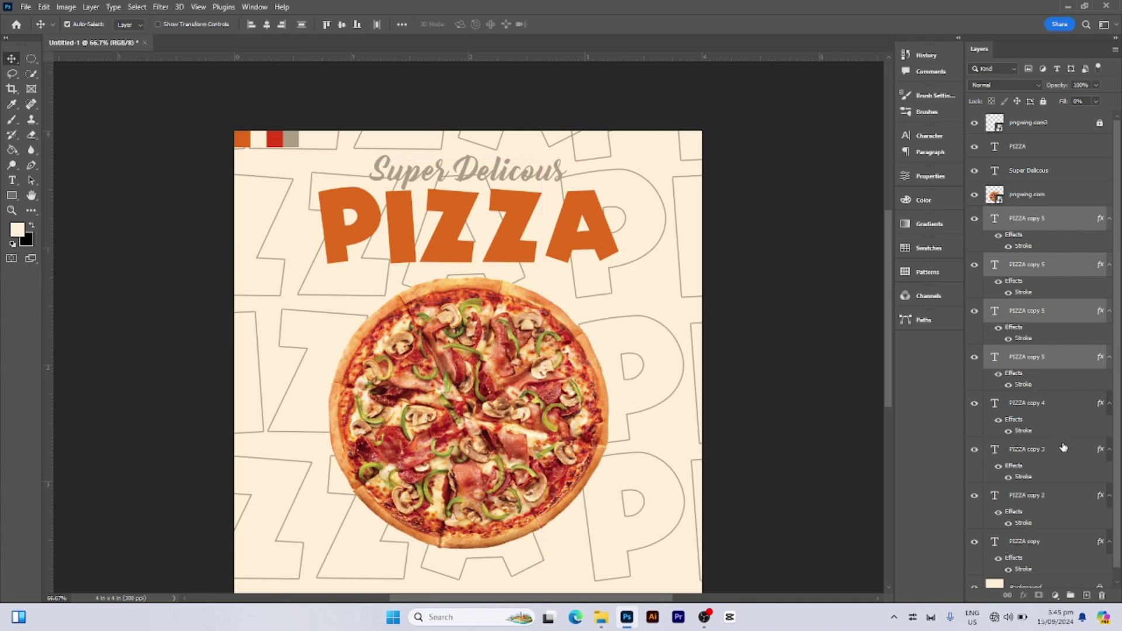
Select all the outlined PIZZA copies and merge them into one layer.
{"action": "left_click", "coordinate": [1061, 497], "text": "ctrl"}
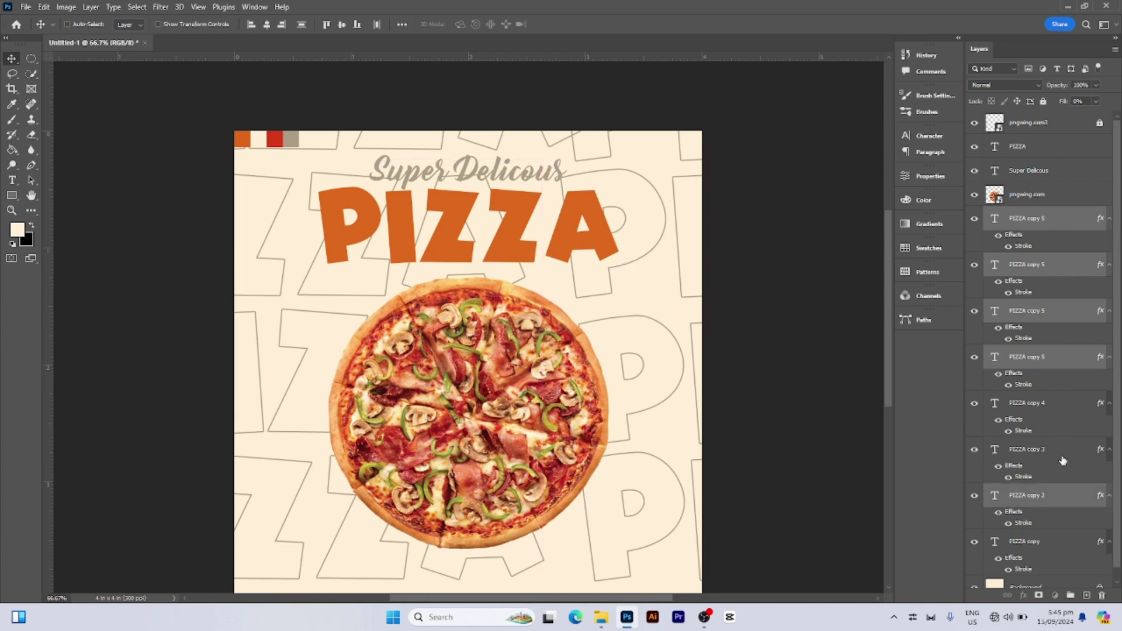
{"action": "left_click", "coordinate": [1062, 453], "text": "ctrl"}
{"action": "left_click", "coordinate": [1066, 409], "text": "ctrl"}
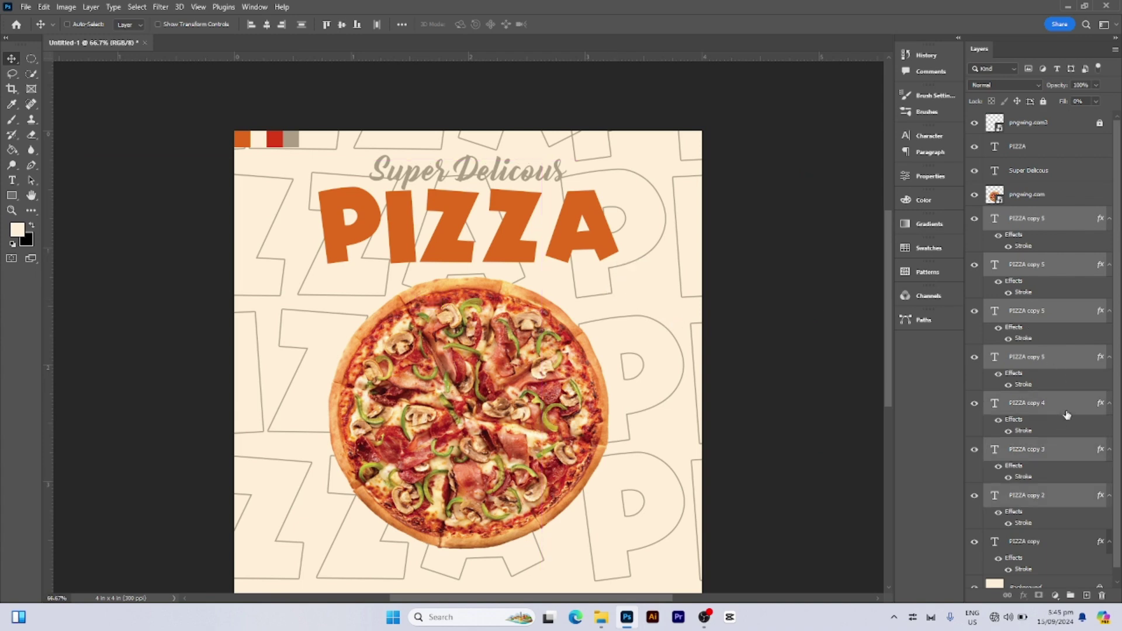
{"action": "left_click", "coordinate": [1052, 549], "text": "ctrl"}
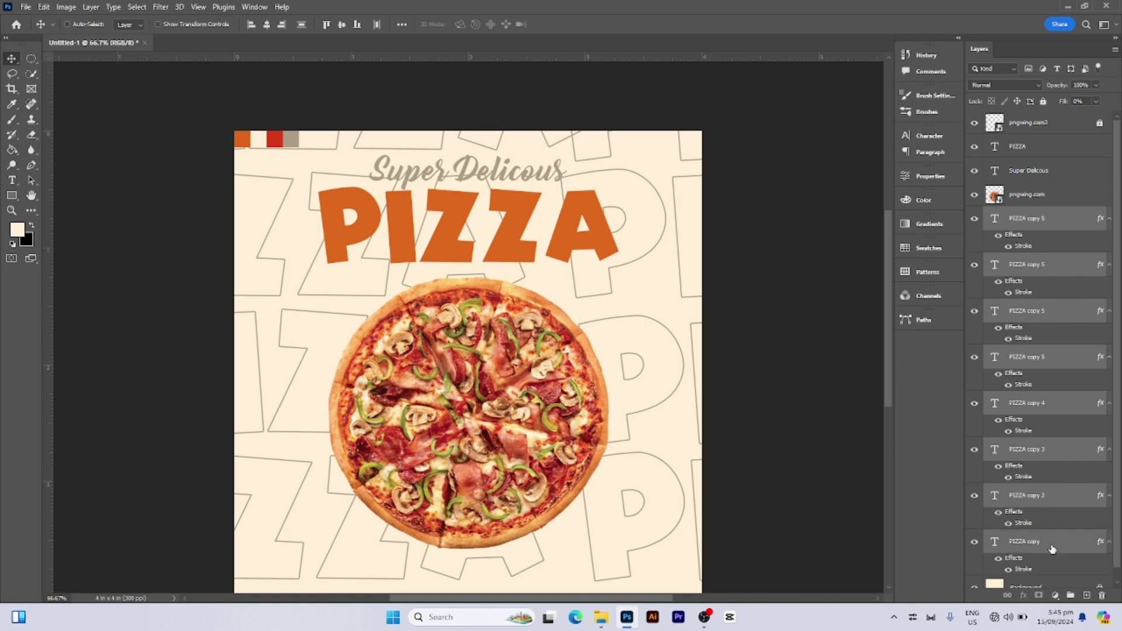
{"action": "key", "text": "ctrl+e"}
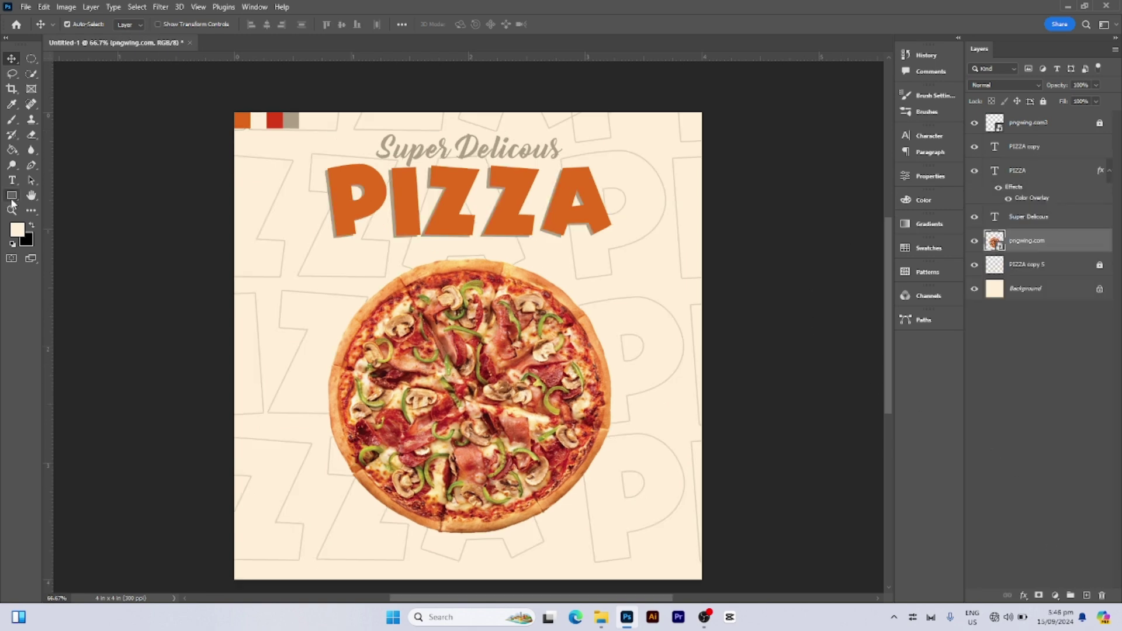
{"action": "left_click", "coordinate": [11, 195]}
{"action": "right_click", "coordinate": [12, 195]}
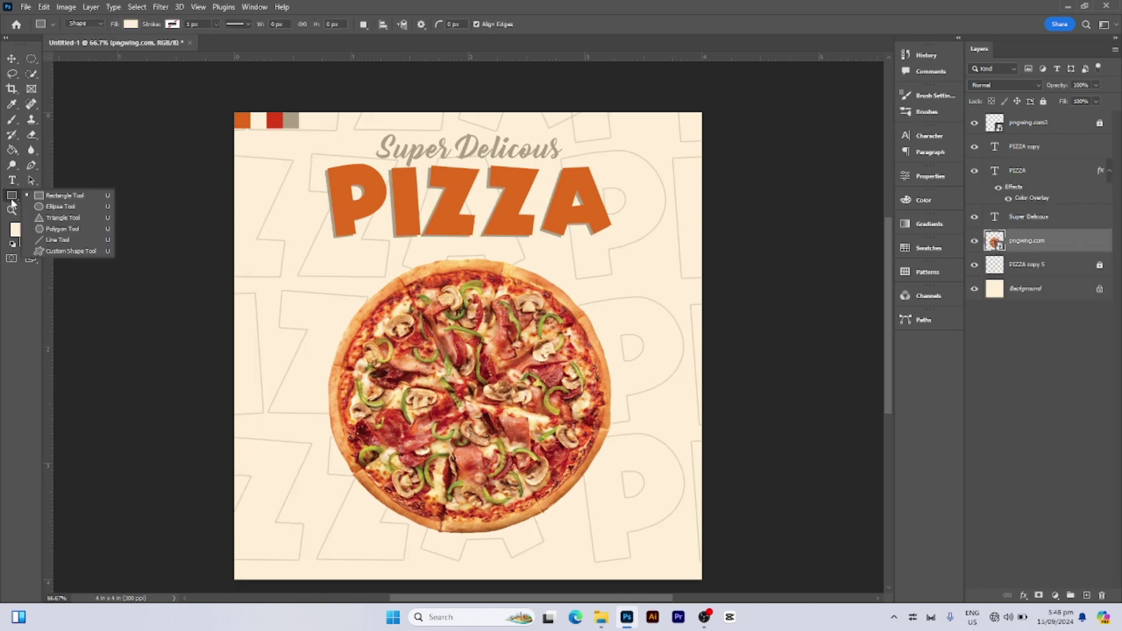
Draw a red circle about 0.7 inches wide to the left of the pizza.
{"action": "left_click", "coordinate": [40, 209]}
{"action": "left_click", "coordinate": [130, 25]}
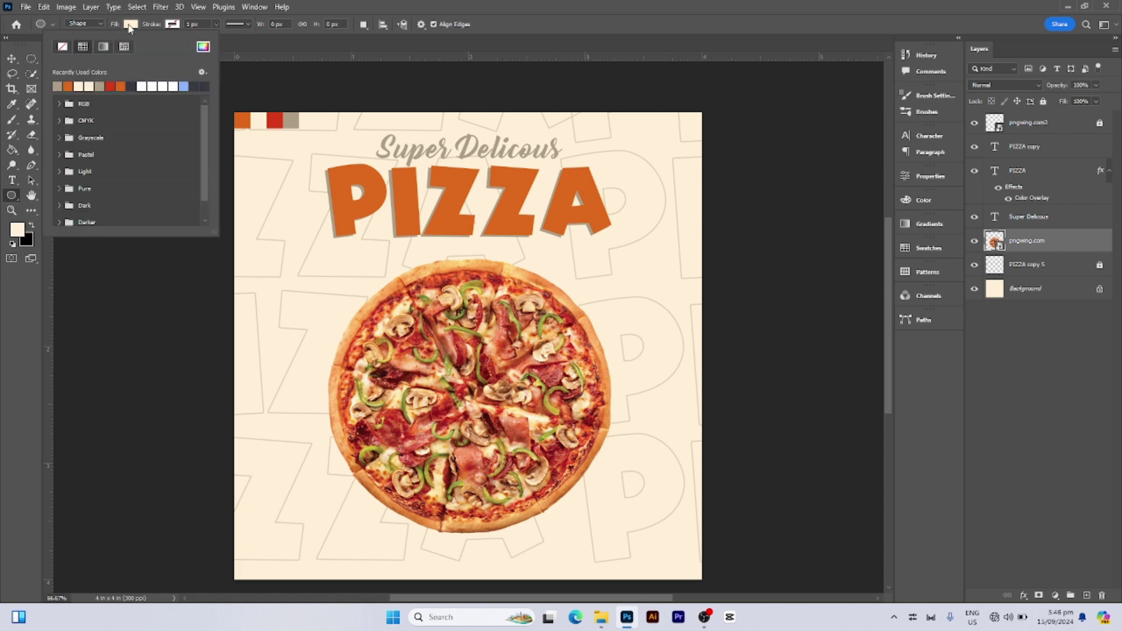
{"action": "left_click", "coordinate": [111, 86]}
{"action": "left_click", "coordinate": [360, 5]}
{"action": "left_click_drag", "start_coordinate": [330, 319], "coordinate": [372, 362]}
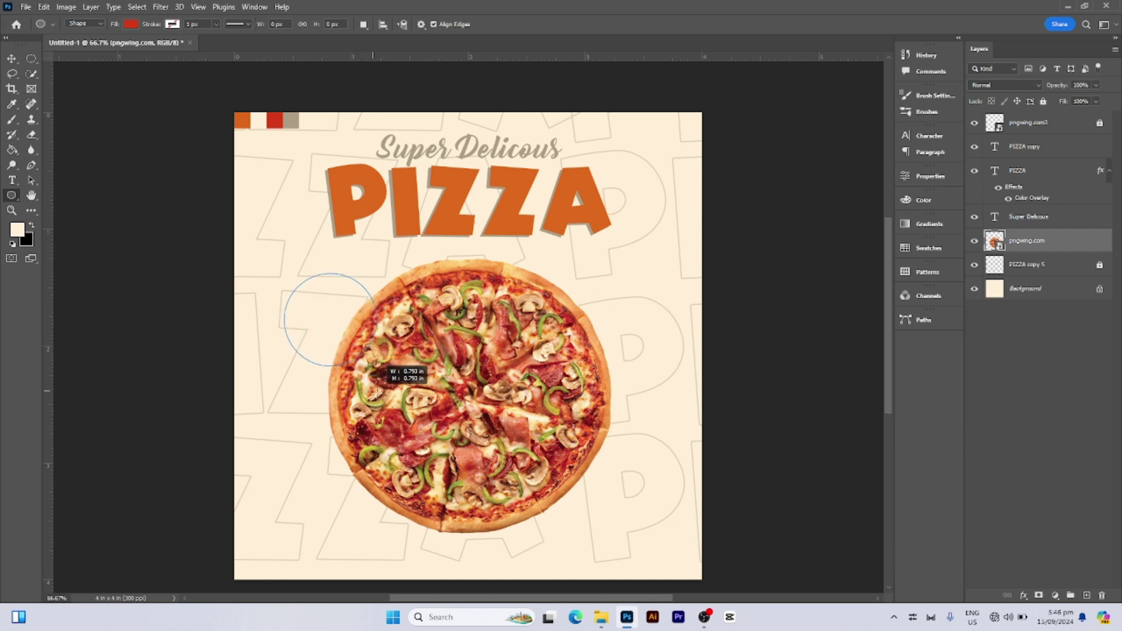
{"action": "left_click_drag", "start_coordinate": [373, 388], "coordinate": [371, 379]}
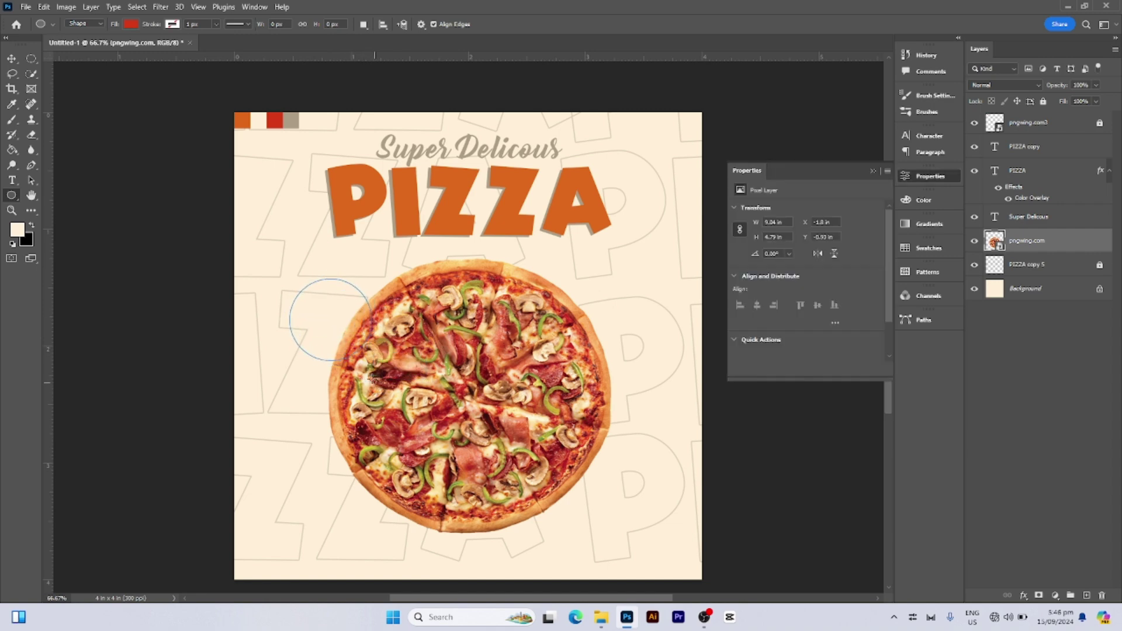
{"action": "left_click", "coordinate": [873, 172]}
Add white '50%' text above the red circle.
{"action": "key", "text": "t"}
{"action": "left_click", "coordinate": [276, 275]}
{"action": "type", "text": "50"}
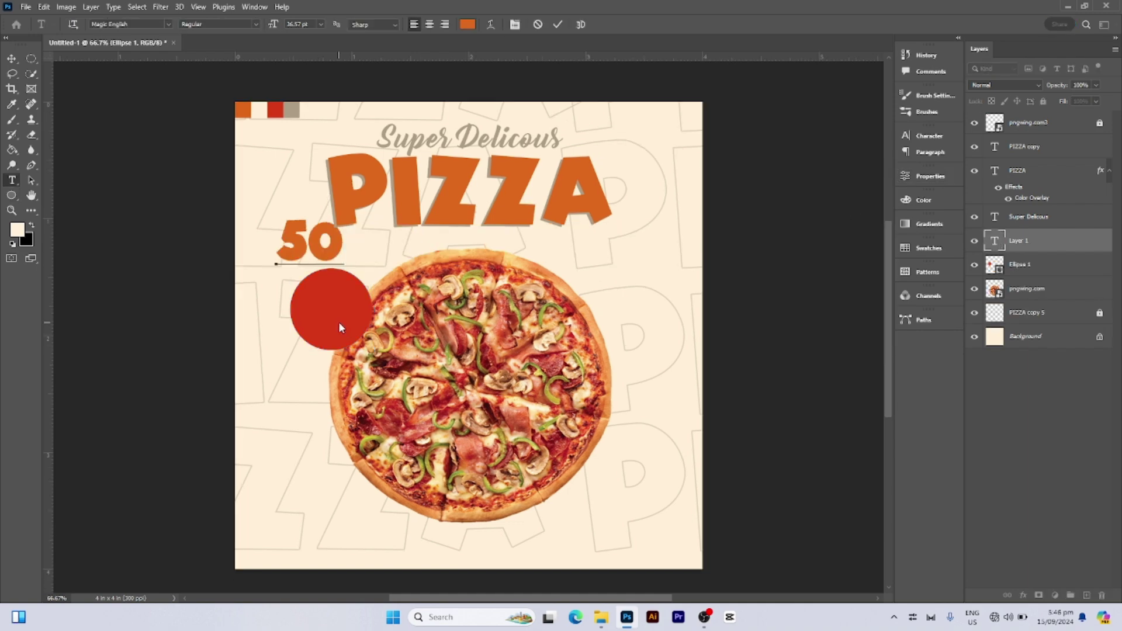
{"action": "type", "text": "%"}
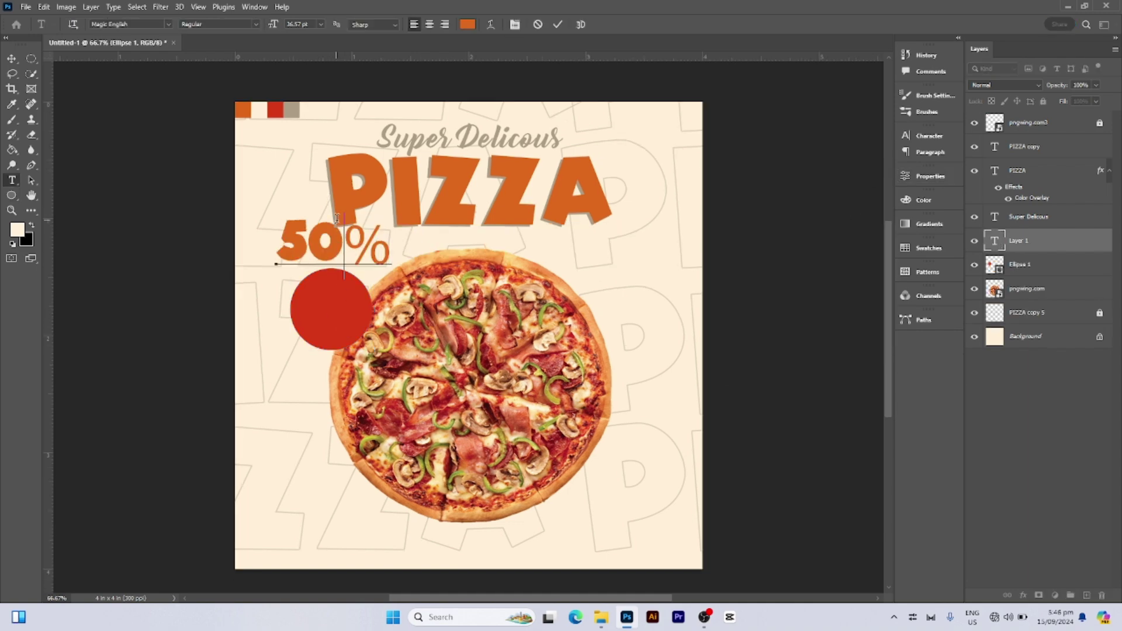
{"action": "key", "text": "ctrl+a"}
{"action": "left_click", "coordinate": [467, 24]}
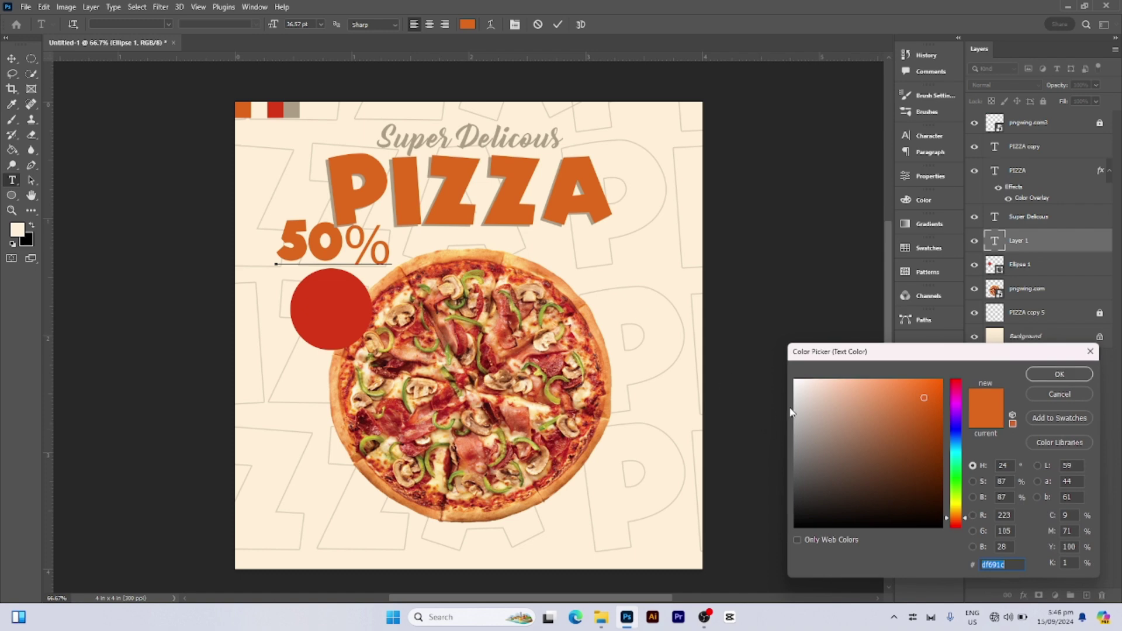
{"action": "left_click", "coordinate": [794, 381]}
{"action": "left_click", "coordinate": [1050, 379]}
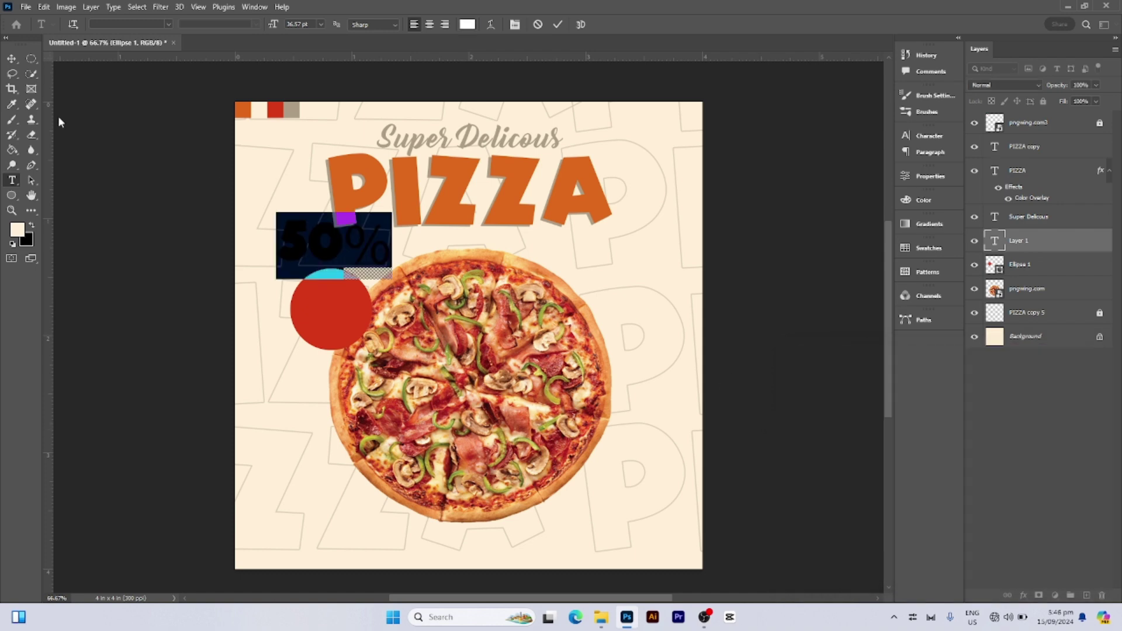
Move the 50% text onto the red circle and shrink it to fit.
{"action": "left_click", "coordinate": [11, 58]}
{"action": "left_click_drag", "start_coordinate": [288, 270], "coordinate": [291, 331]}
{"action": "key", "text": "ctrl+t"}
{"action": "left_click_drag", "start_coordinate": [391, 350], "coordinate": [324, 304]}
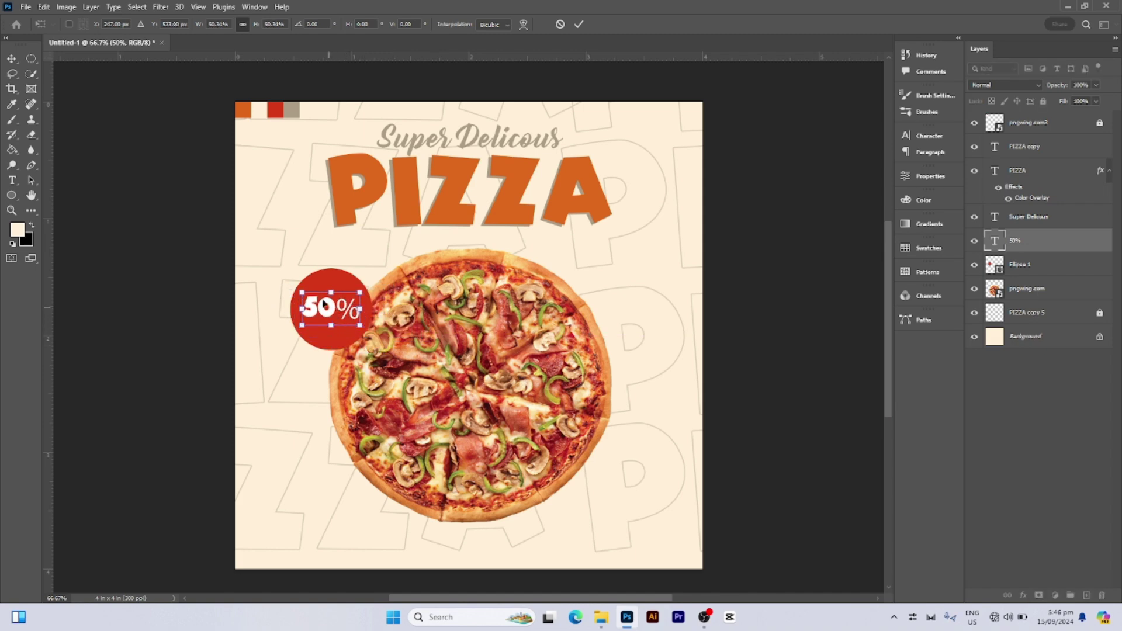
{"action": "key", "text": "Return"}
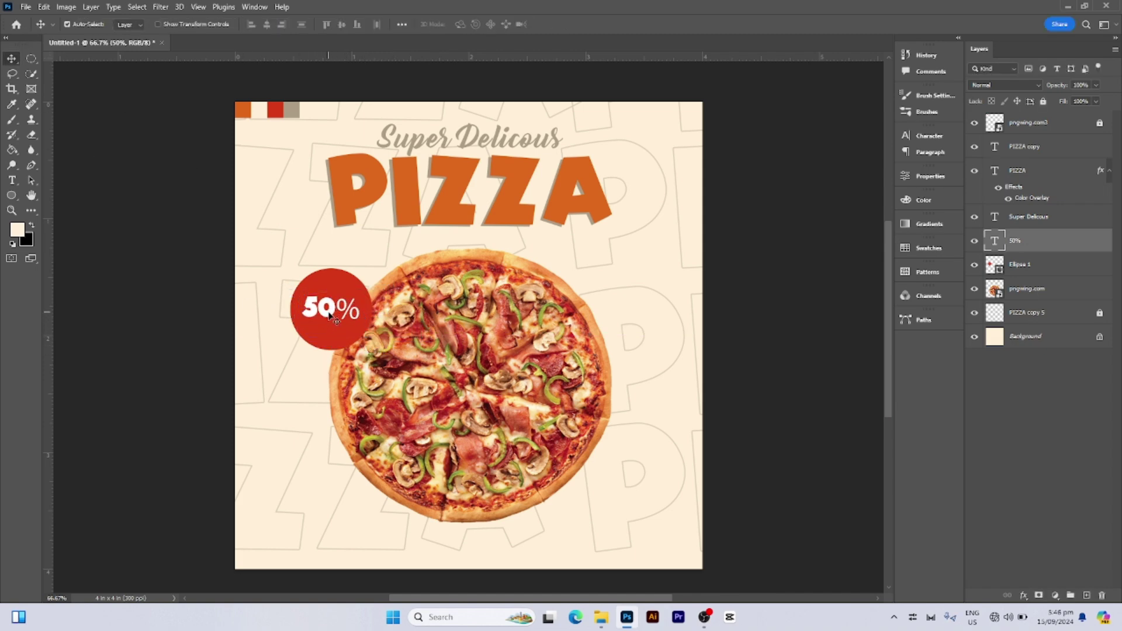
Duplicate the 50% text below itself and change it to 'OFF'.
{"action": "left_click_drag", "start_coordinate": [330, 315], "coordinate": [330, 328]}
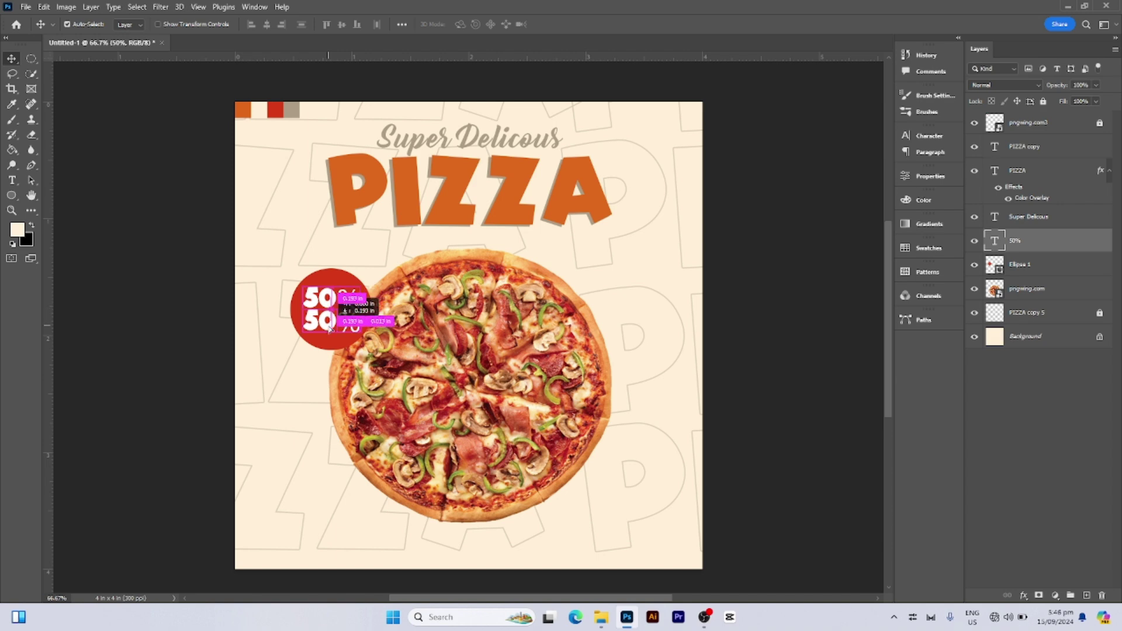
{"action": "double_click", "coordinate": [329, 321]}
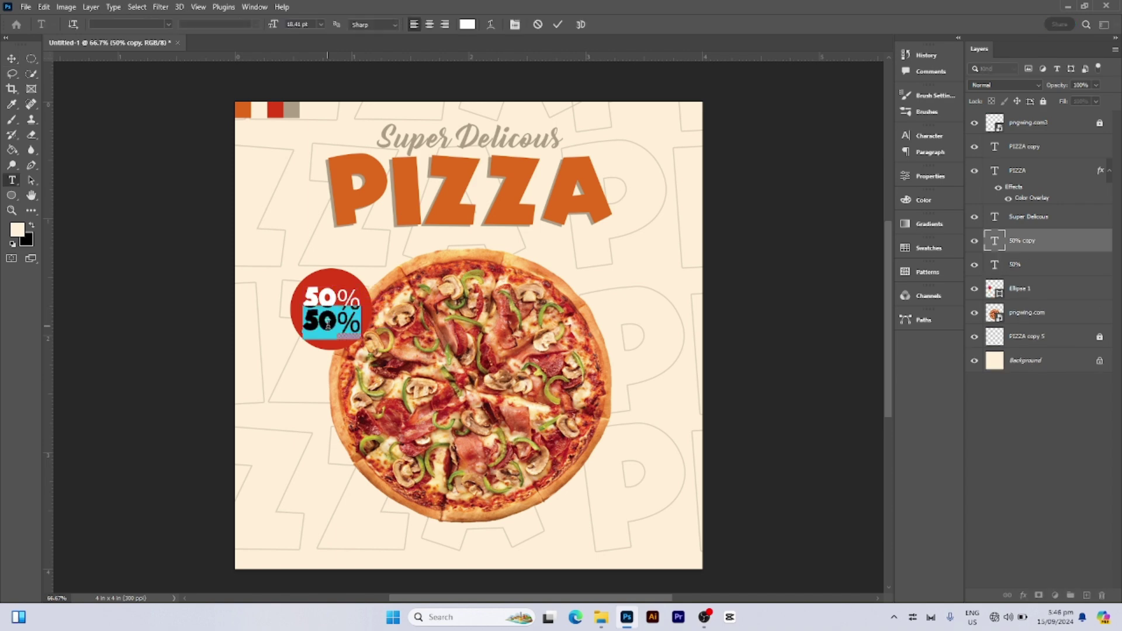
{"action": "type", "text": "OF"}
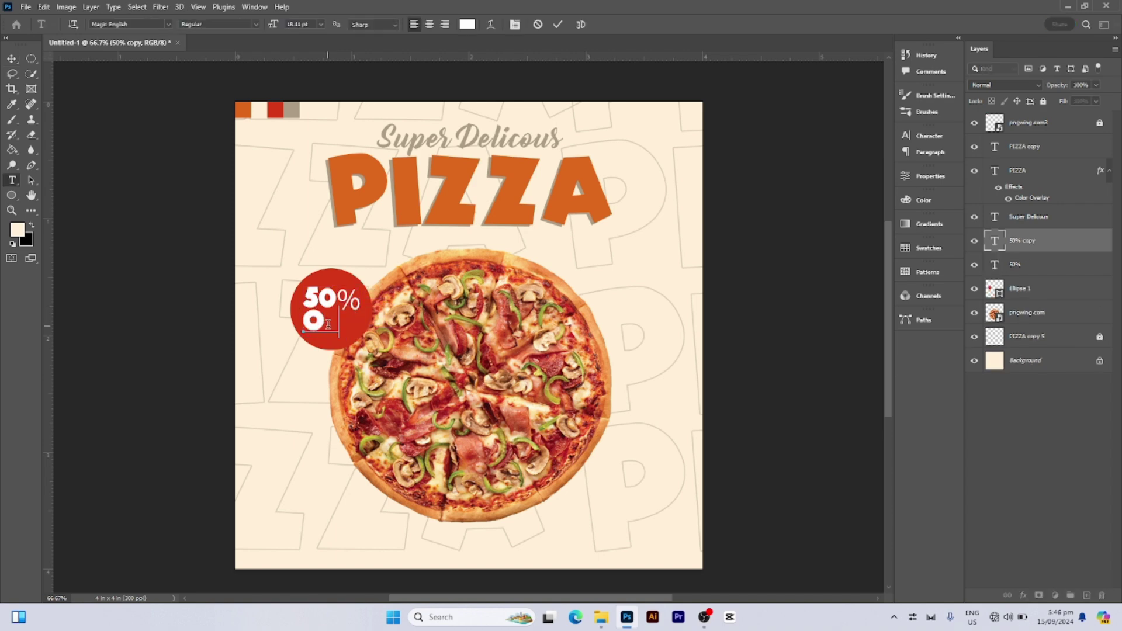
{"action": "type", "text": "F"}
{"action": "left_click", "coordinate": [11, 59]}
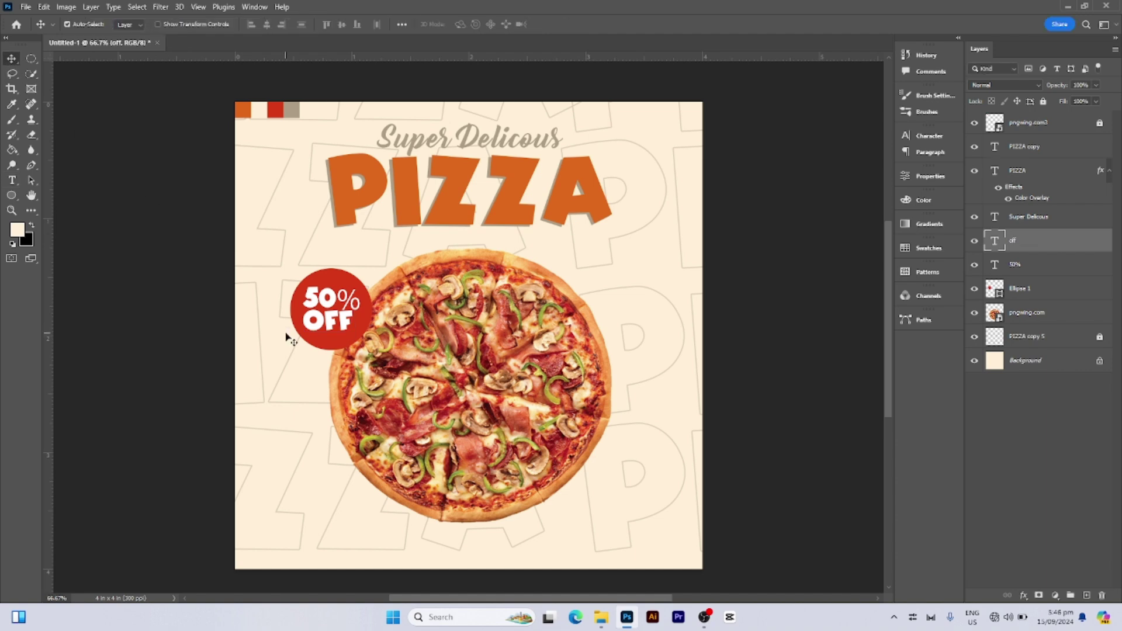
Give the red circle a 5 px cream stroke sampled from the background.
{"action": "double_click", "coordinate": [1088, 294]}
{"action": "left_click", "coordinate": [699, 386]}
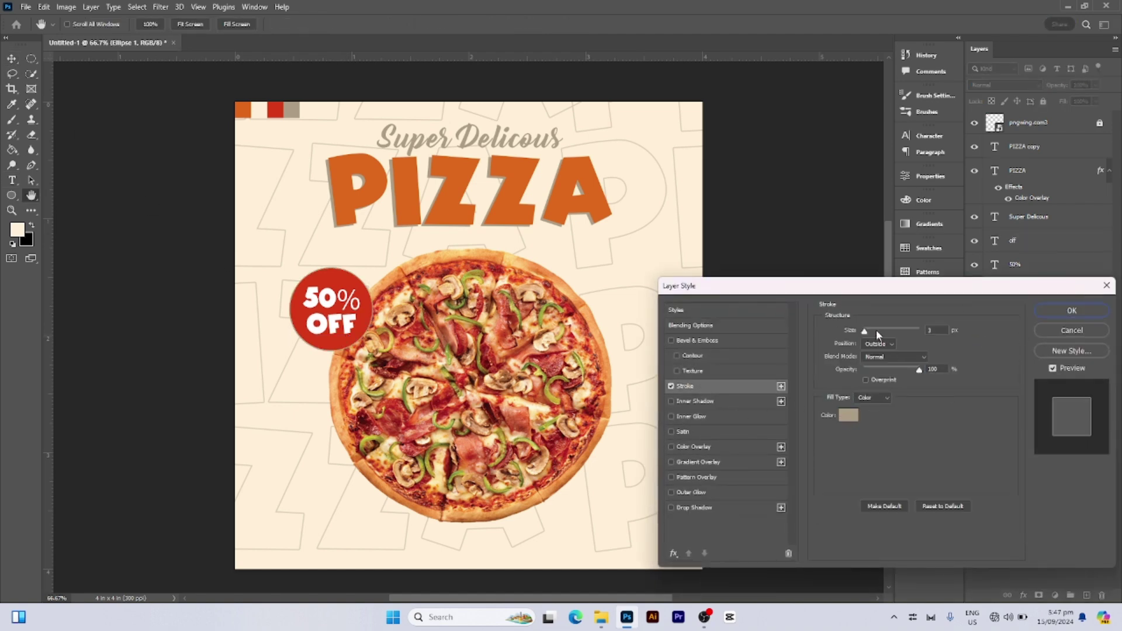
{"action": "left_click_drag", "start_coordinate": [865, 330], "coordinate": [867, 332]}
{"action": "left_click", "coordinate": [654, 263]}
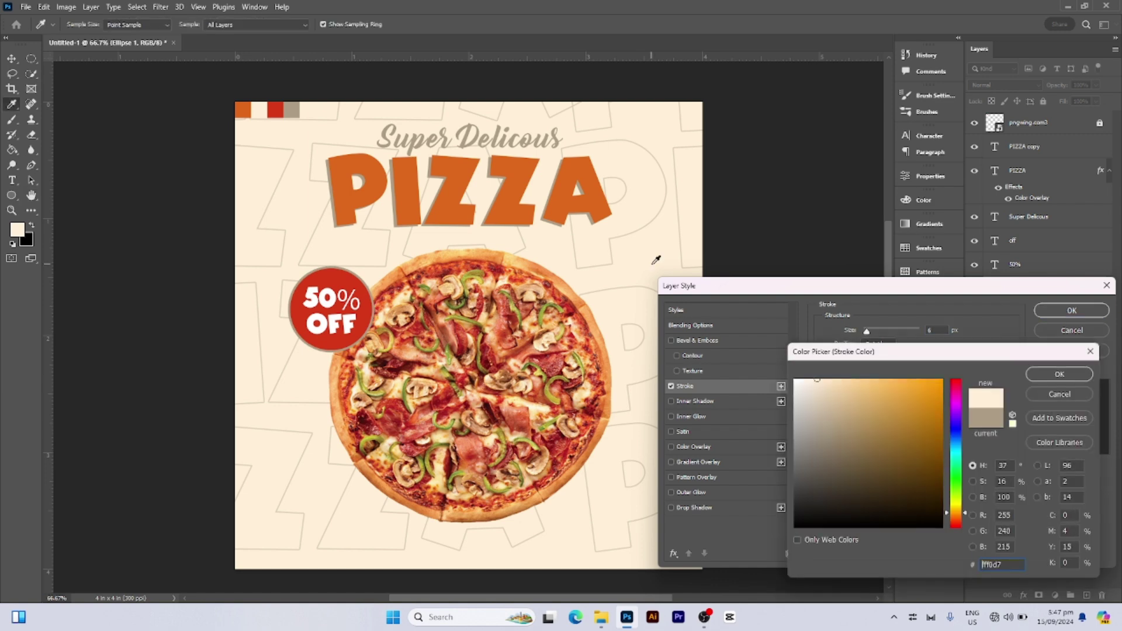
{"action": "left_click", "coordinate": [1059, 374]}
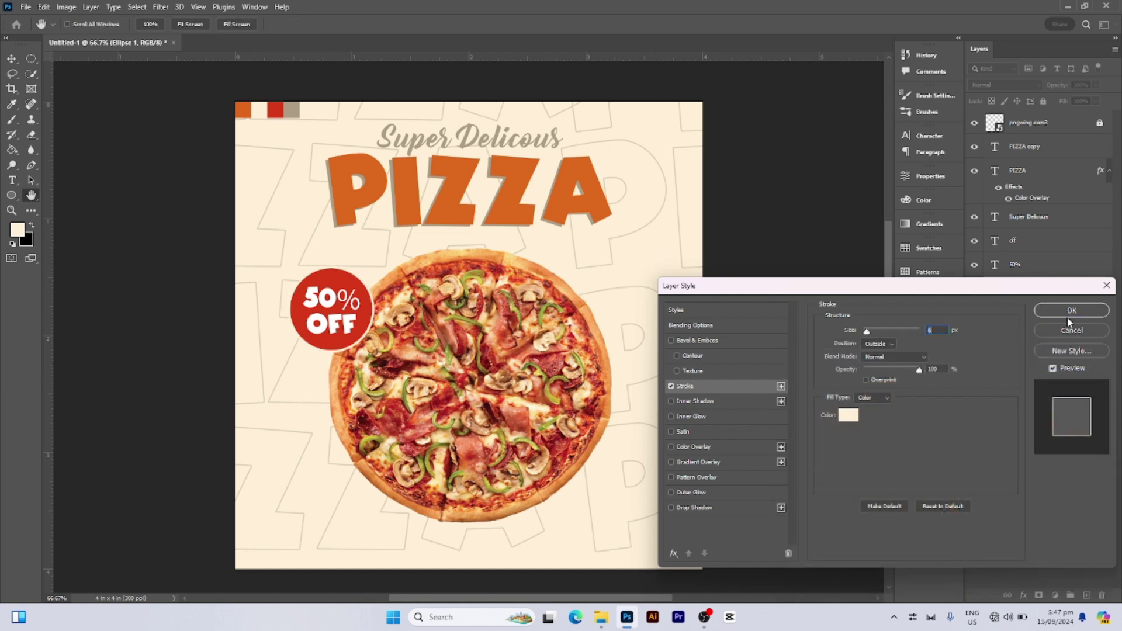
{"action": "left_click", "coordinate": [1071, 310]}
{"action": "left_click", "coordinate": [607, 627]}
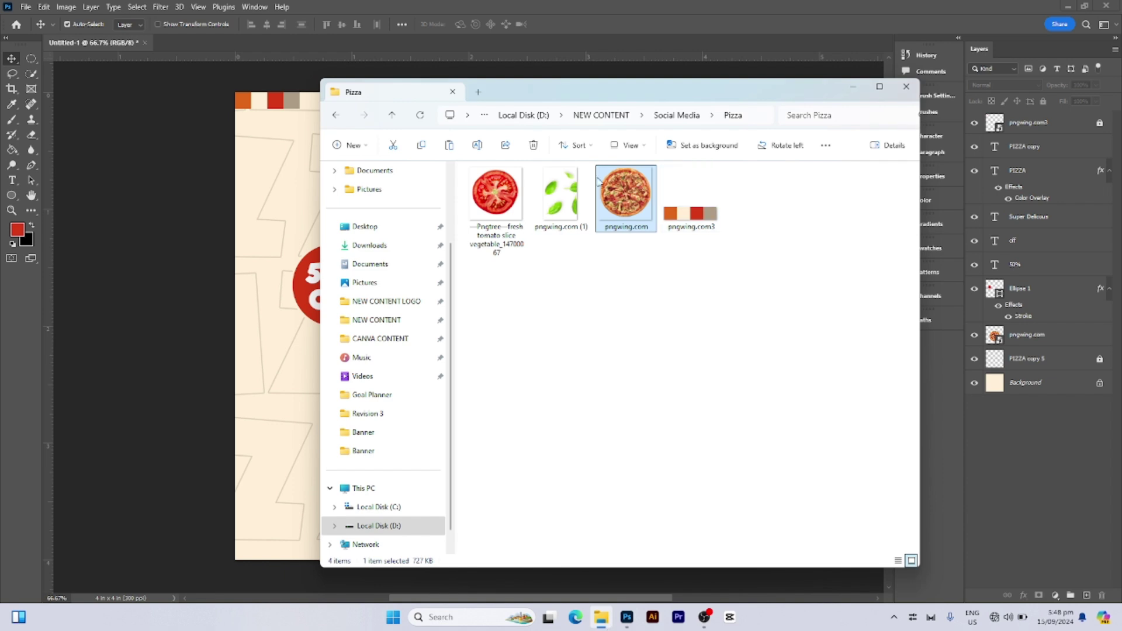
Place the basil leaves image, shrink it, and delete the leftover leaves at the right edge.
{"action": "left_click_drag", "start_coordinate": [560, 193], "coordinate": [285, 389]}
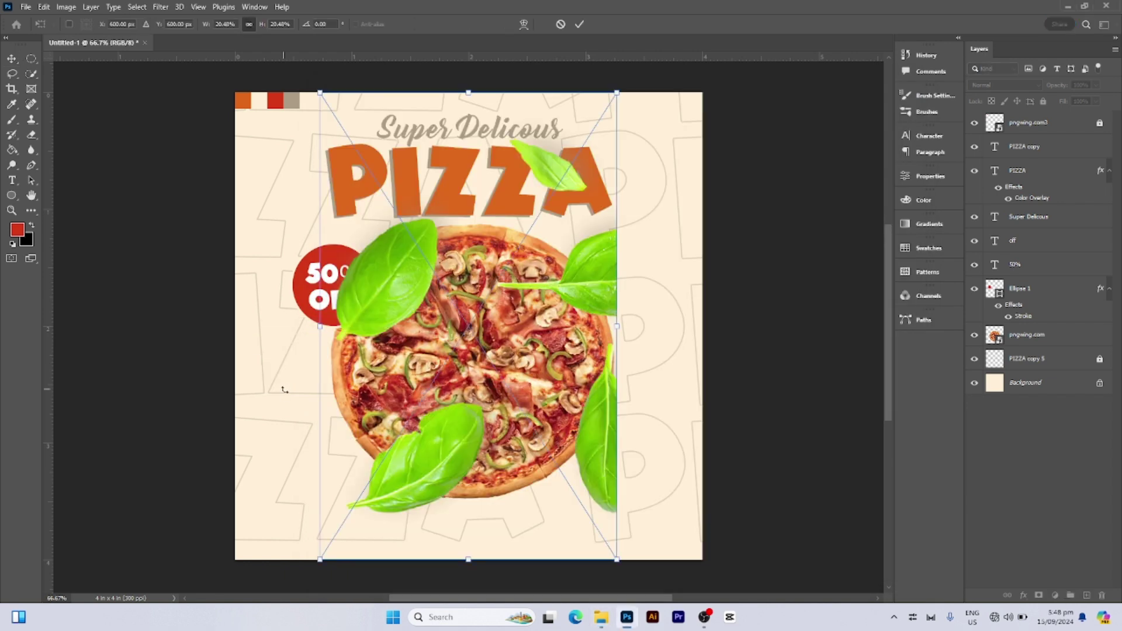
{"action": "left_click_drag", "start_coordinate": [450, 456], "coordinate": [468, 446]}
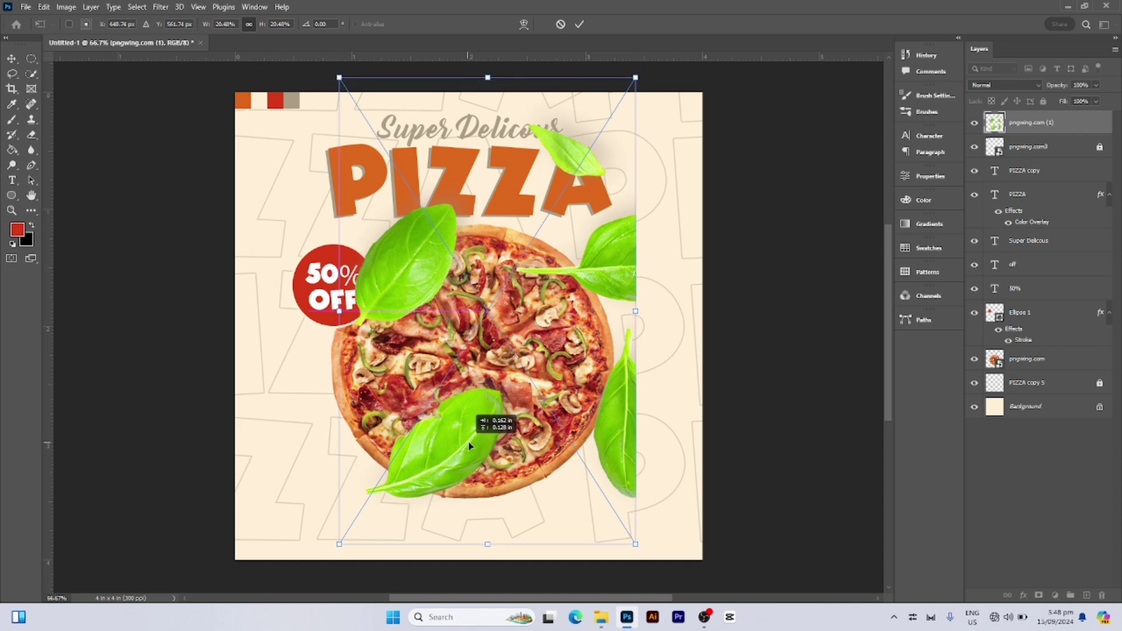
{"action": "left_click_drag", "start_coordinate": [470, 445], "coordinate": [528, 455]}
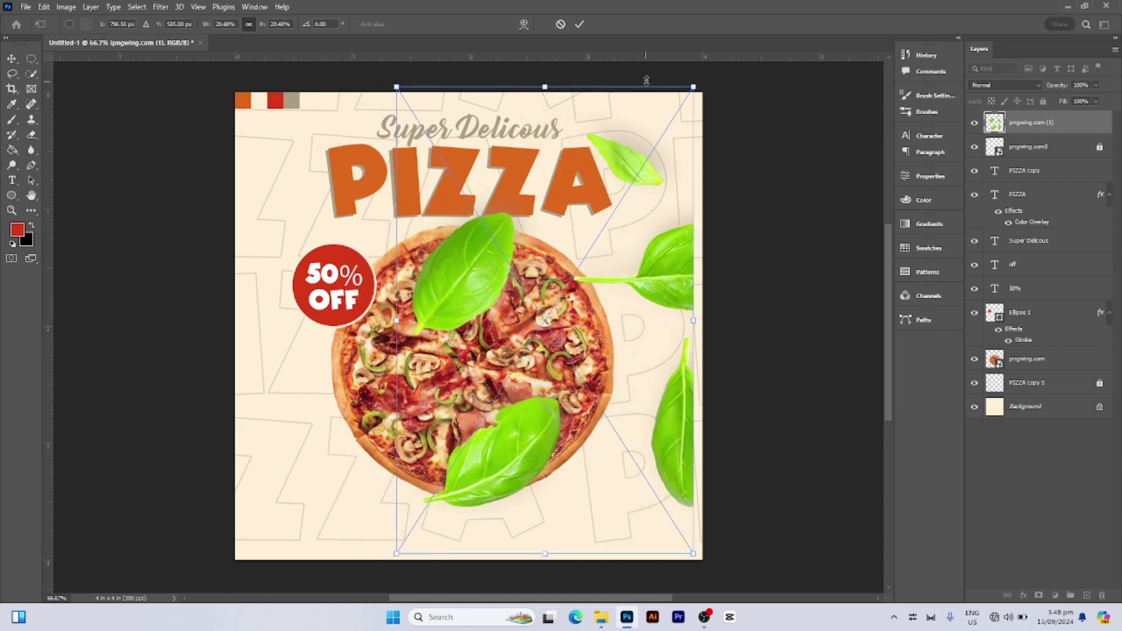
{"action": "left_click_drag", "start_coordinate": [695, 83], "coordinate": [630, 185]}
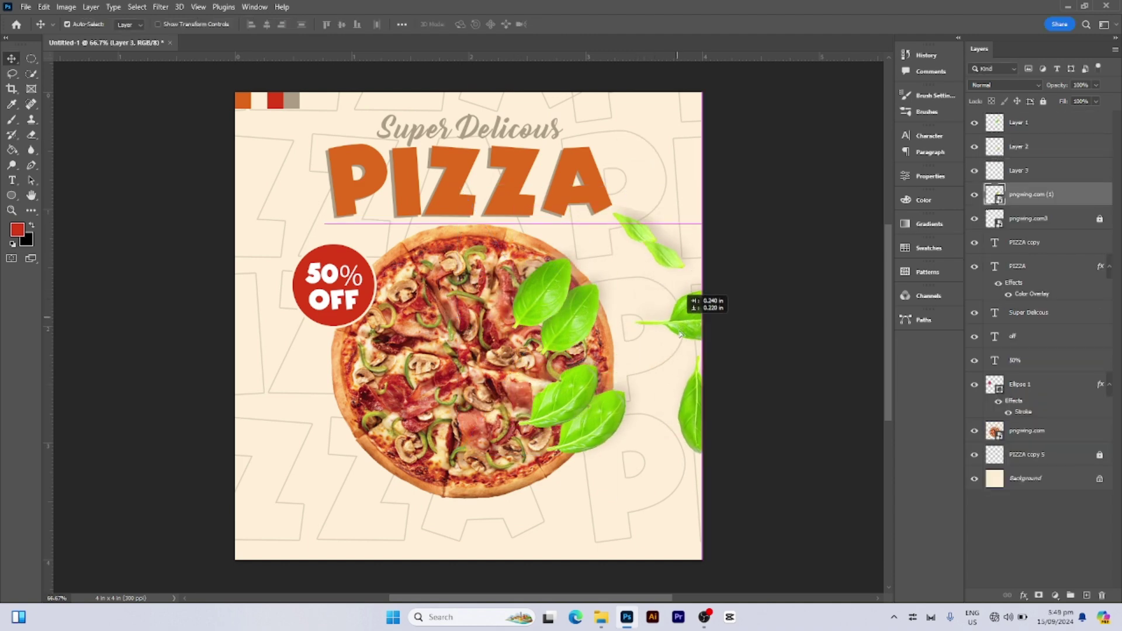
{"action": "left_click_drag", "start_coordinate": [650, 296], "coordinate": [682, 333]}
{"action": "key", "text": "Delete"}
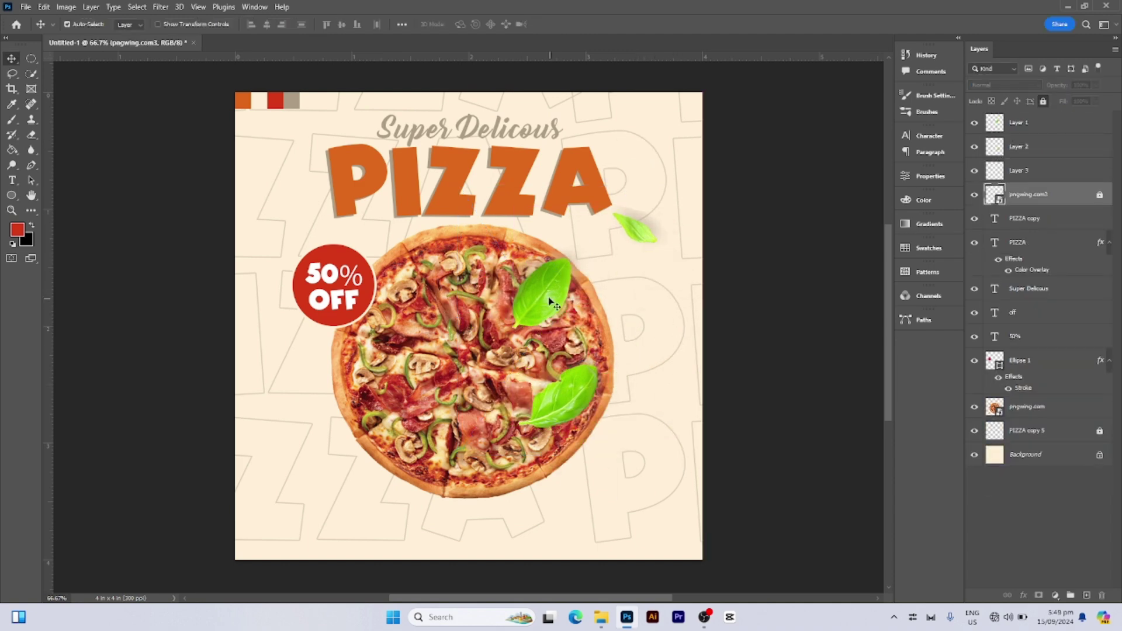
Put a shrunk basil leaf at the pizza's left edge and rotate the lower-right leaf.
{"action": "left_click_drag", "start_coordinate": [547, 297], "coordinate": [329, 374]}
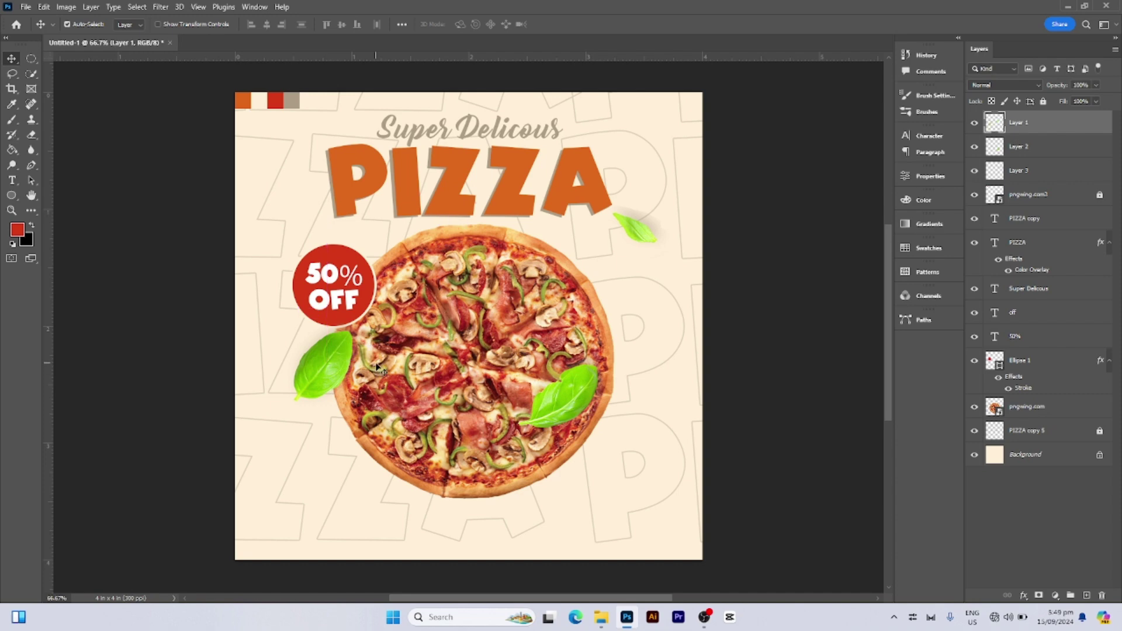
{"action": "key", "text": "ctrl+t"}
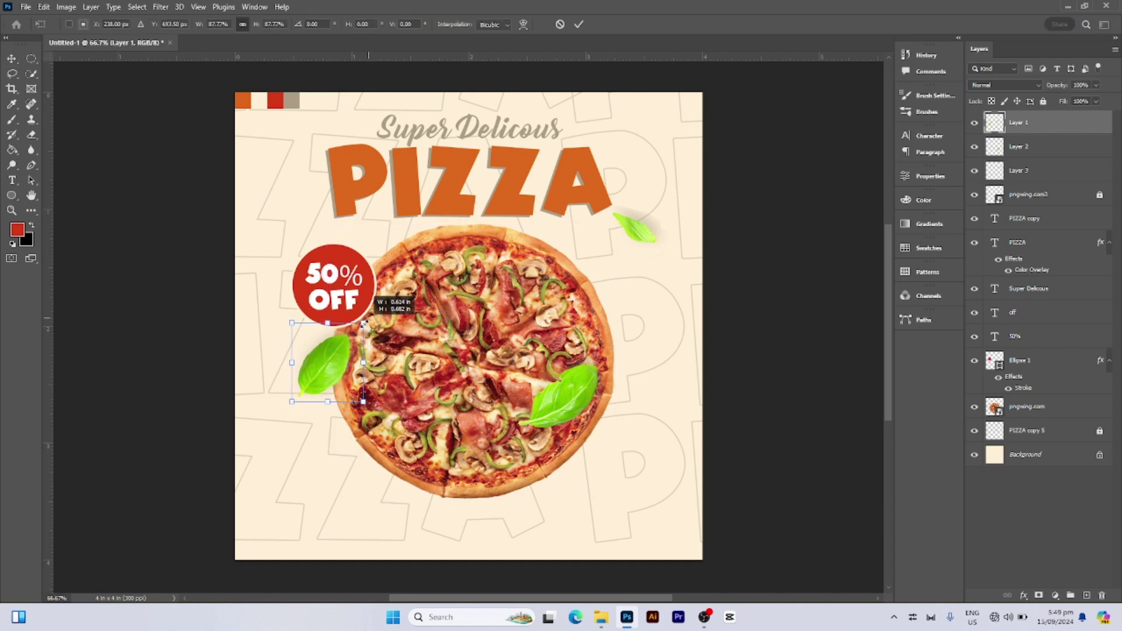
{"action": "left_click_drag", "start_coordinate": [368, 318], "coordinate": [360, 325]}
{"action": "left_click", "coordinate": [11, 63]}
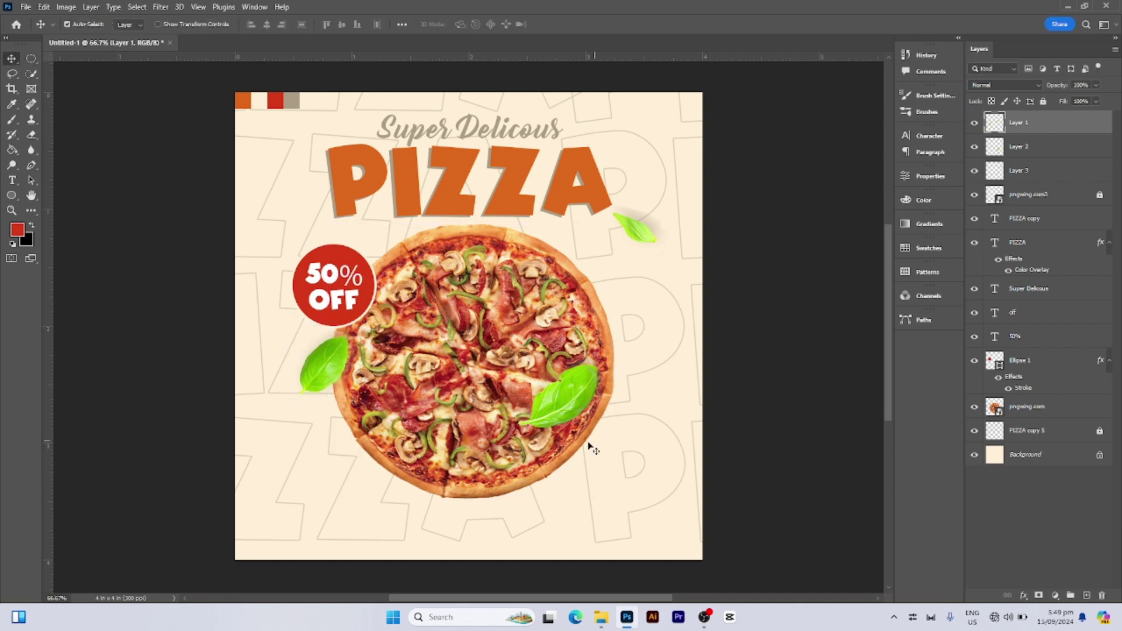
{"action": "left_click_drag", "start_coordinate": [569, 413], "coordinate": [591, 470]}
{"action": "key", "text": "ctrl+t"}
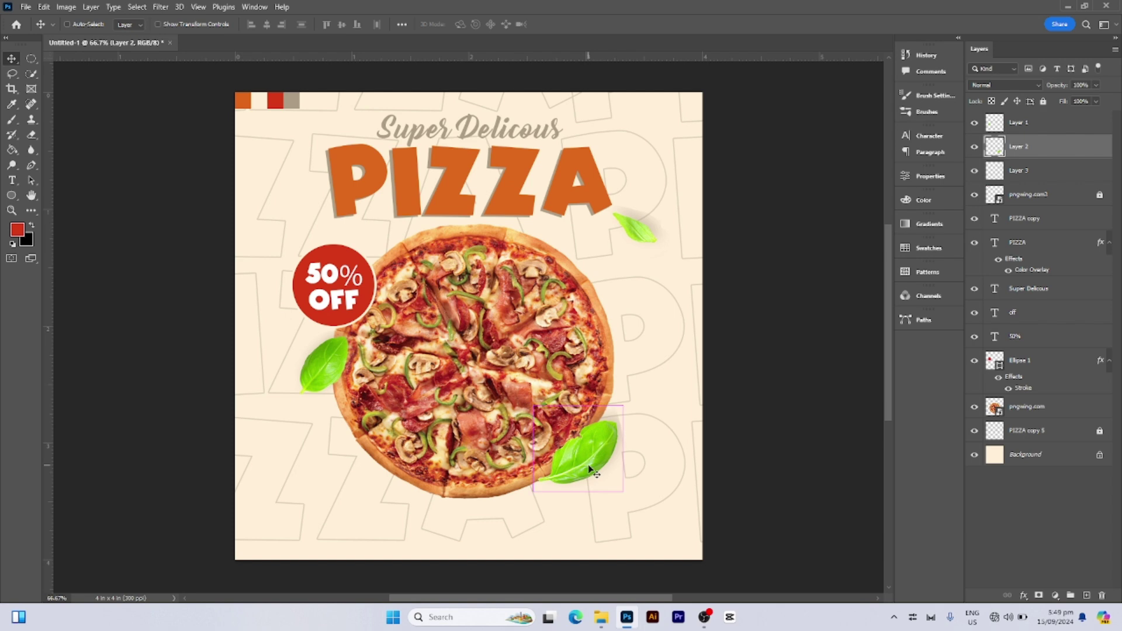
{"action": "left_click_drag", "start_coordinate": [622, 407], "coordinate": [625, 416]}
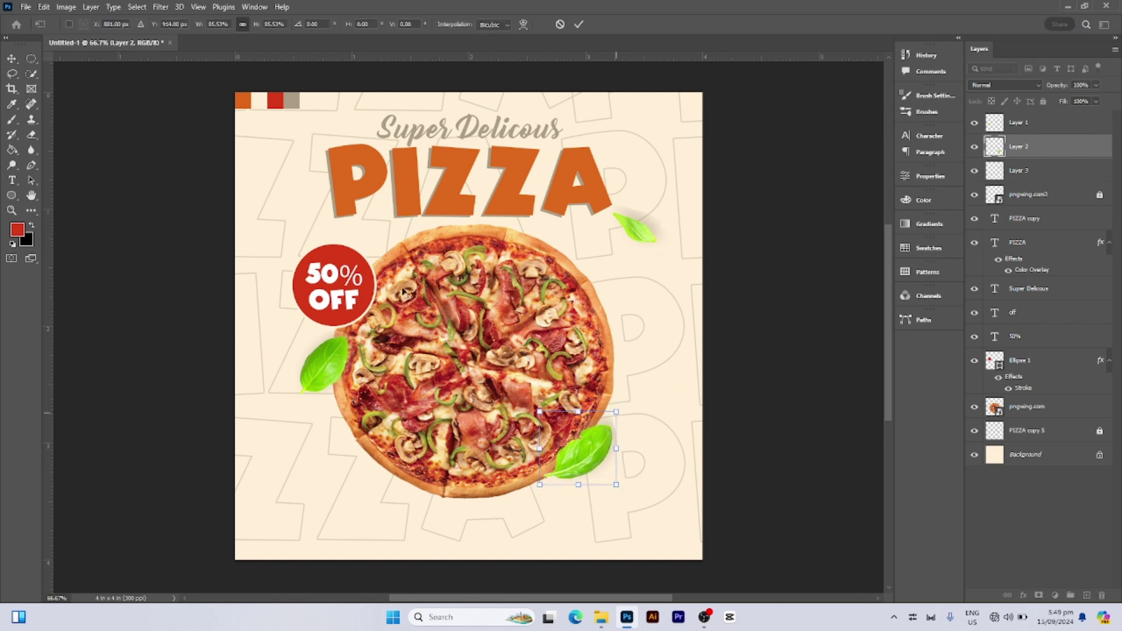
{"action": "left_click", "coordinate": [11, 58]}
Copy basil leaves beside PIZZA and into the corners, then move Layer 2 below the pizza photo.
{"action": "mouse_move", "coordinate": [647, 241]}
{"action": "left_mouse_down"}
{"action": "mouse_move", "coordinate": [345, 153]}
{"action": "mouse_move", "coordinate": [325, 226]}
{"action": "left_mouse_up"}
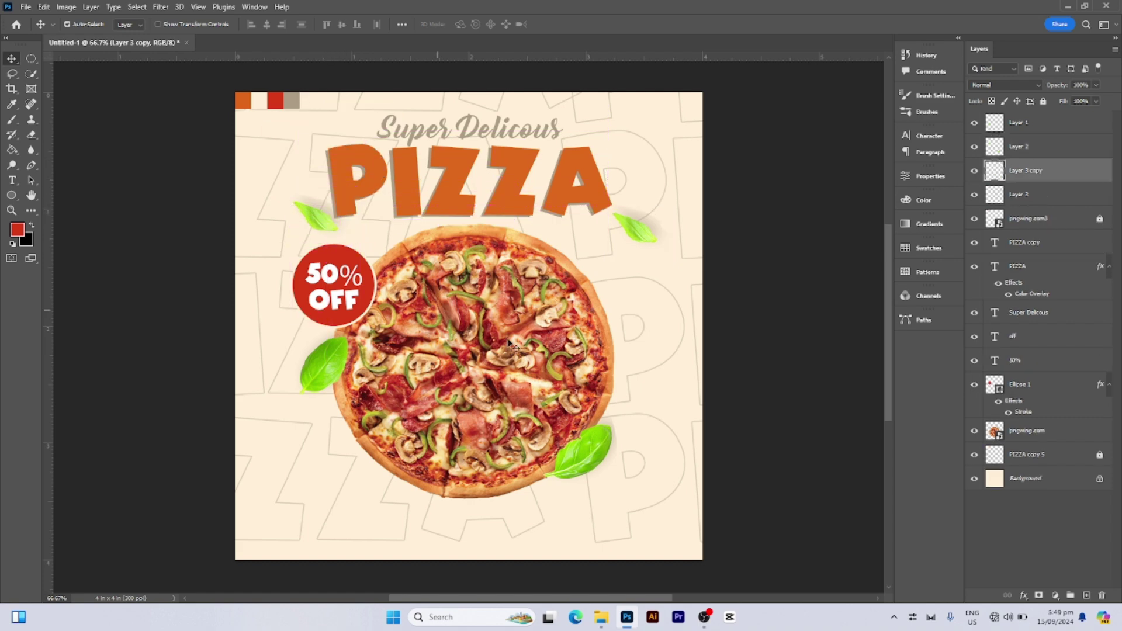
{"action": "scroll", "coordinate": [656, 422], "scroll_direction": "down", "scroll_amount": 1}
{"action": "left_click_drag", "start_coordinate": [322, 339], "coordinate": [250, 508]}
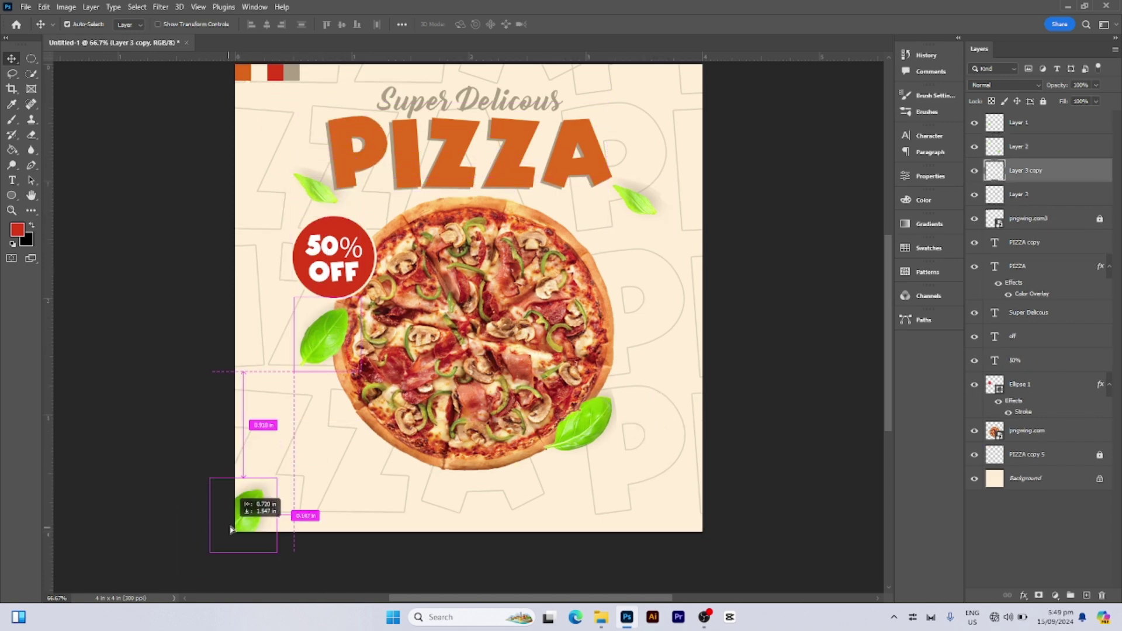
{"action": "scroll", "coordinate": [613, 522], "scroll_direction": "up", "scroll_amount": 2}
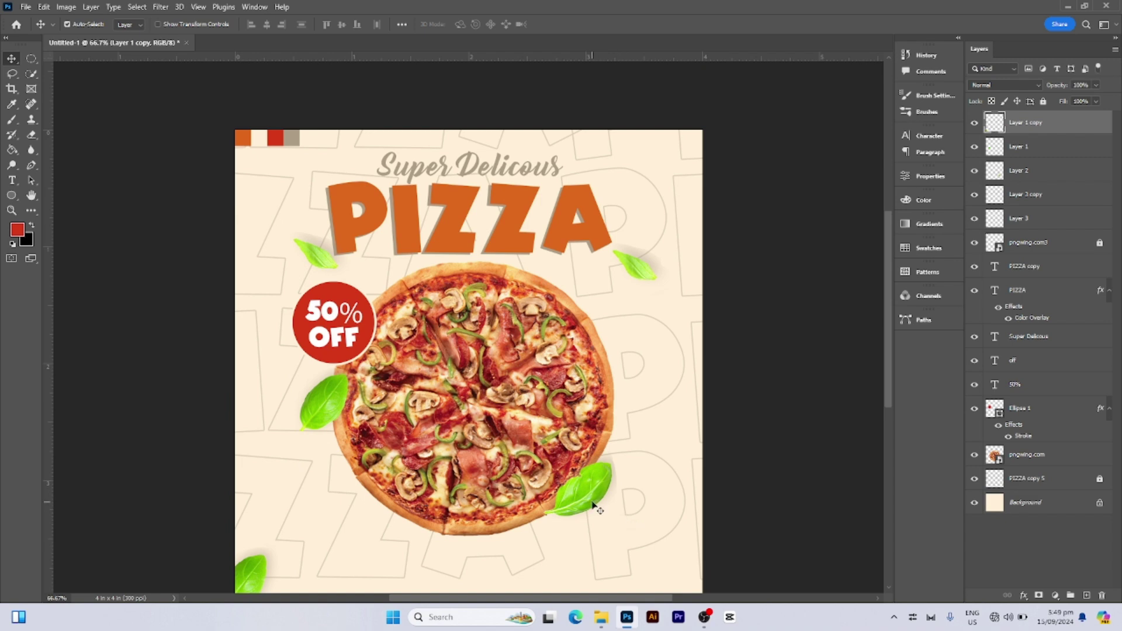
{"action": "left_click_drag", "start_coordinate": [595, 506], "coordinate": [724, 138]}
{"action": "scroll", "coordinate": [769, 318], "scroll_direction": "down", "scroll_amount": 1}
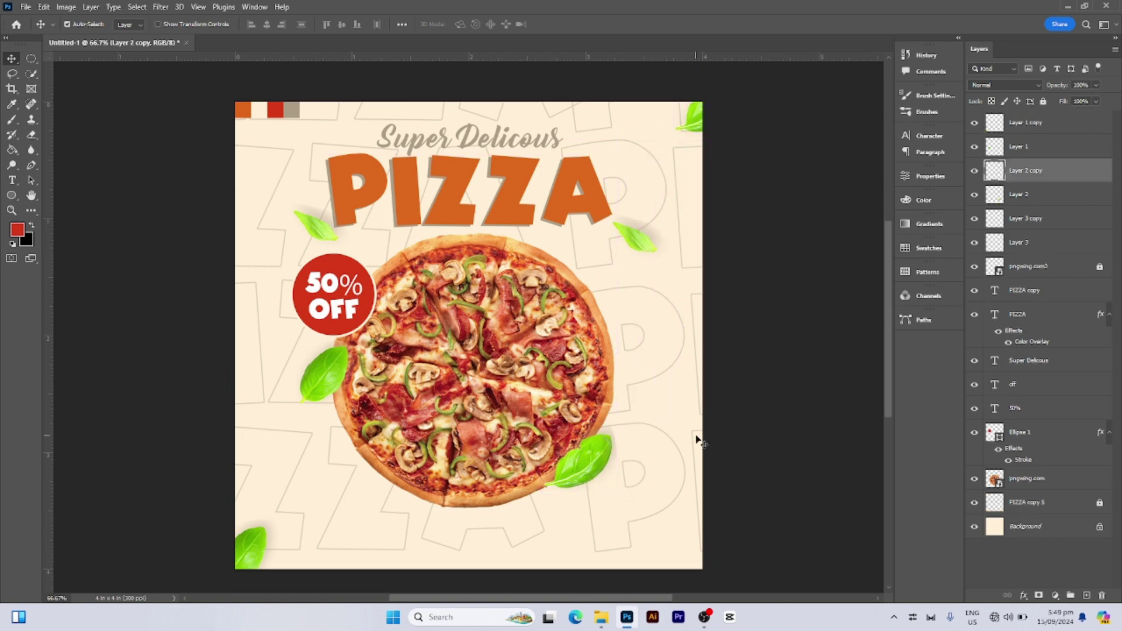
{"action": "scroll", "coordinate": [698, 442], "scroll_direction": "down", "scroll_amount": 1}
{"action": "left_click", "coordinate": [594, 445]}
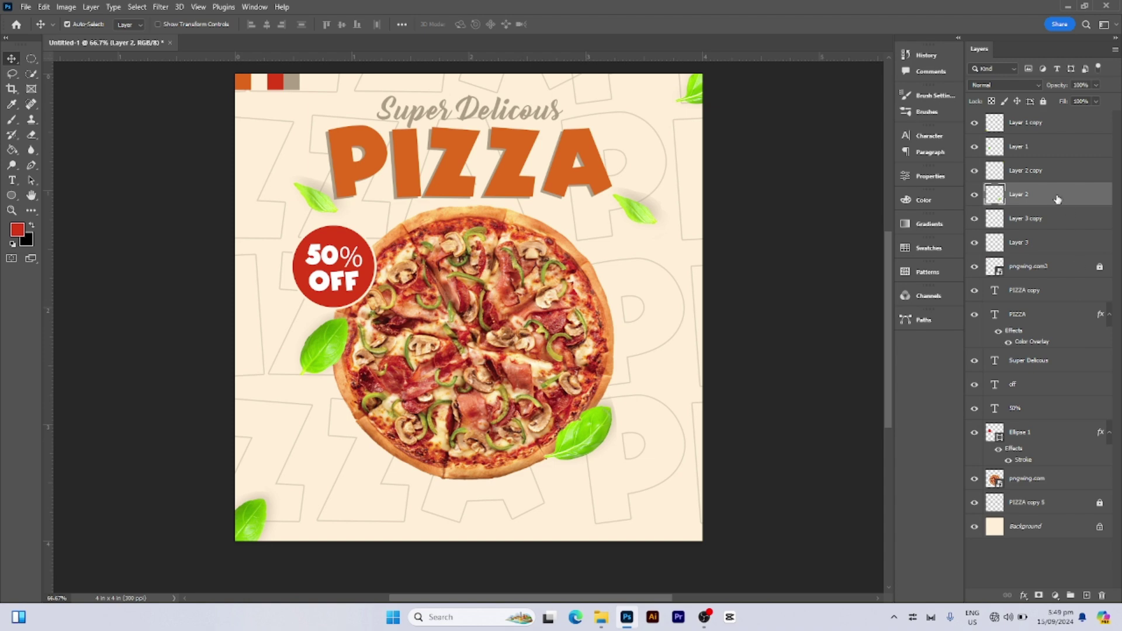
{"action": "left_click_drag", "start_coordinate": [1057, 199], "coordinate": [1030, 485]}
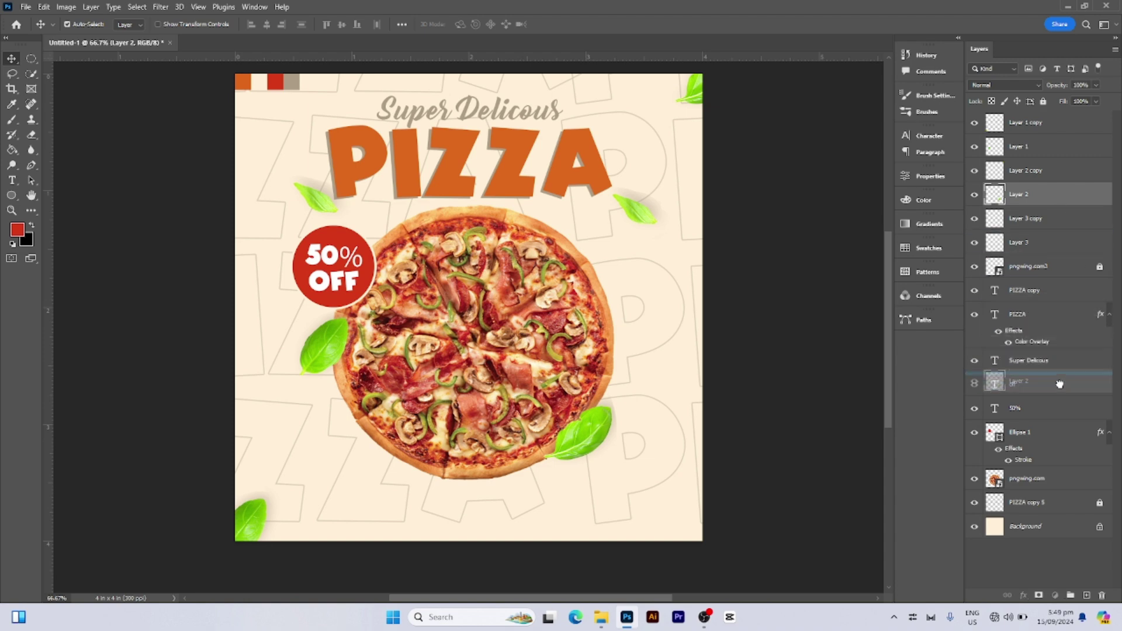
Place the tomato slice image, shrunk small, near the poster's top-left.
{"action": "left_click", "coordinate": [604, 621]}
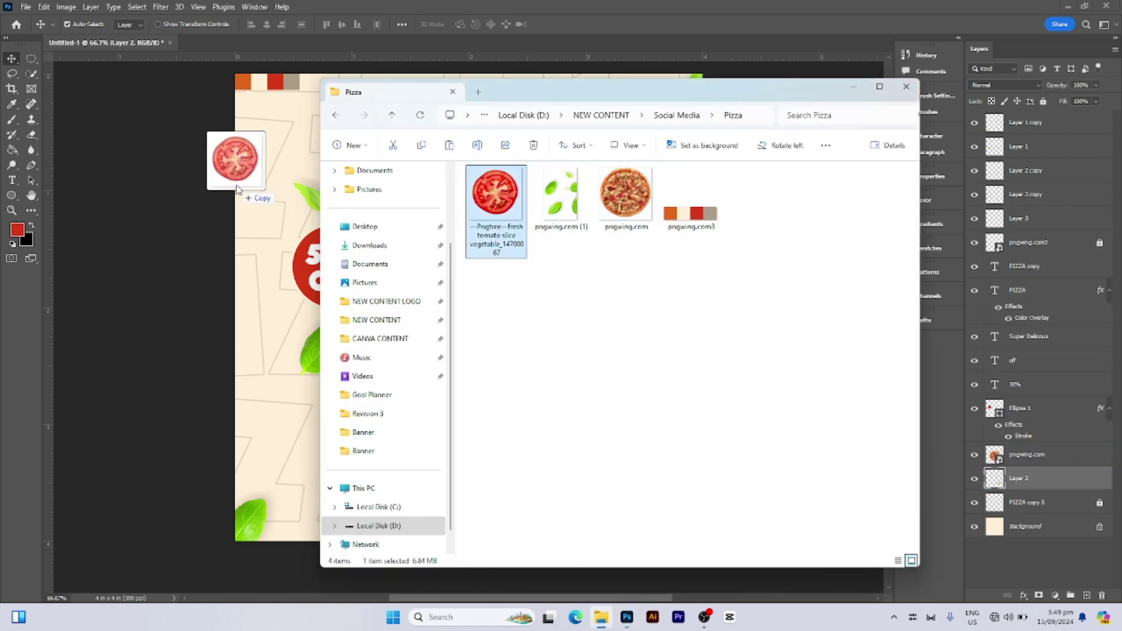
{"action": "left_click_drag", "start_coordinate": [496, 193], "coordinate": [251, 175]}
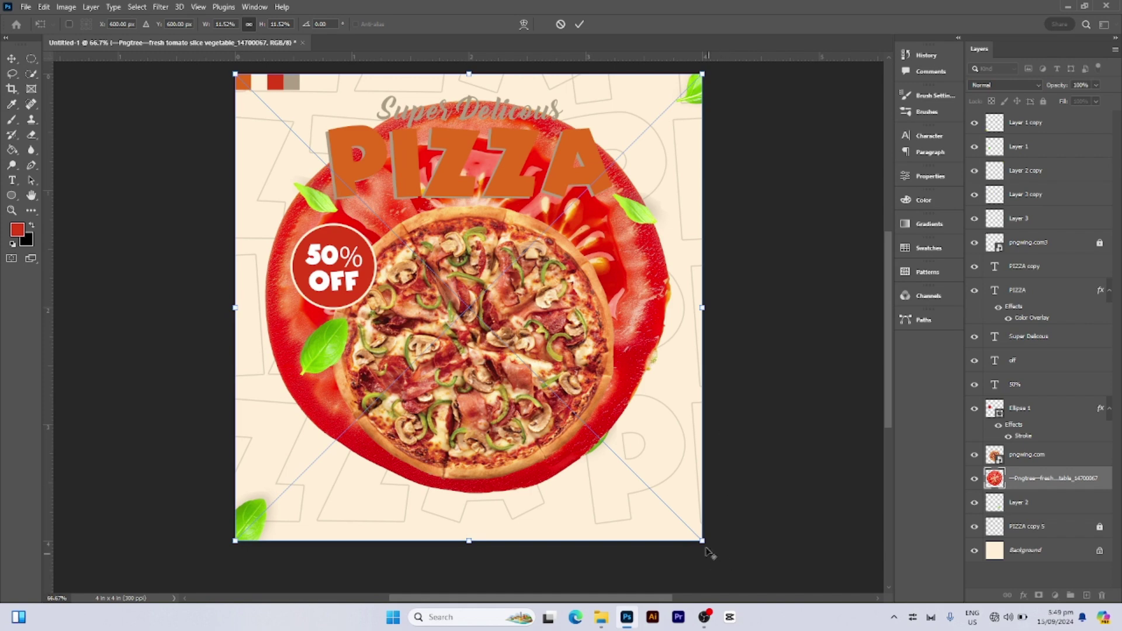
{"action": "left_click_drag", "start_coordinate": [702, 541], "coordinate": [579, 380]}
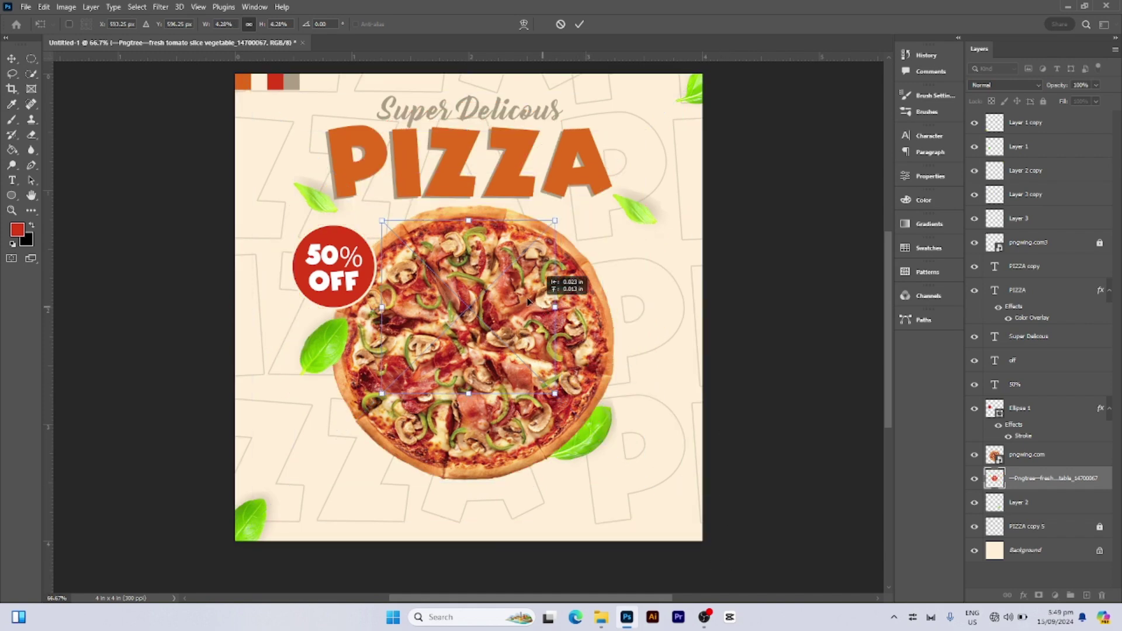
{"action": "left_click_drag", "start_coordinate": [473, 308], "coordinate": [286, 178]}
{"action": "left_click_drag", "start_coordinate": [365, 262], "coordinate": [316, 212]}
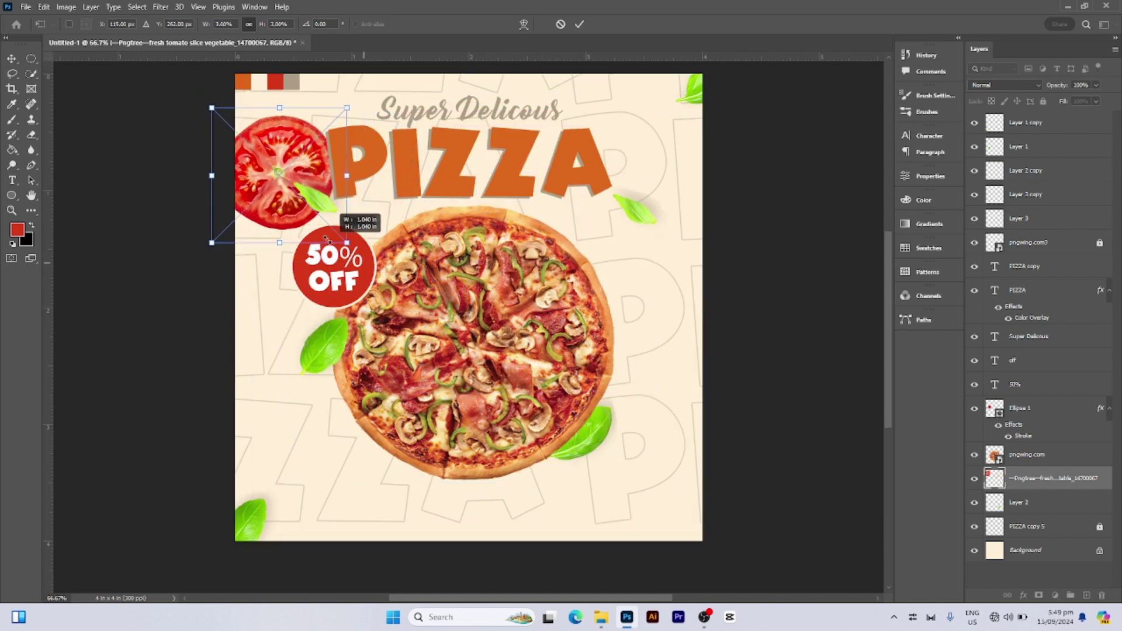
{"action": "scroll", "coordinate": [409, 395], "scroll_direction": "up", "scroll_amount": 2}
{"action": "scroll", "coordinate": [409, 394], "scroll_direction": "up", "scroll_amount": 1}
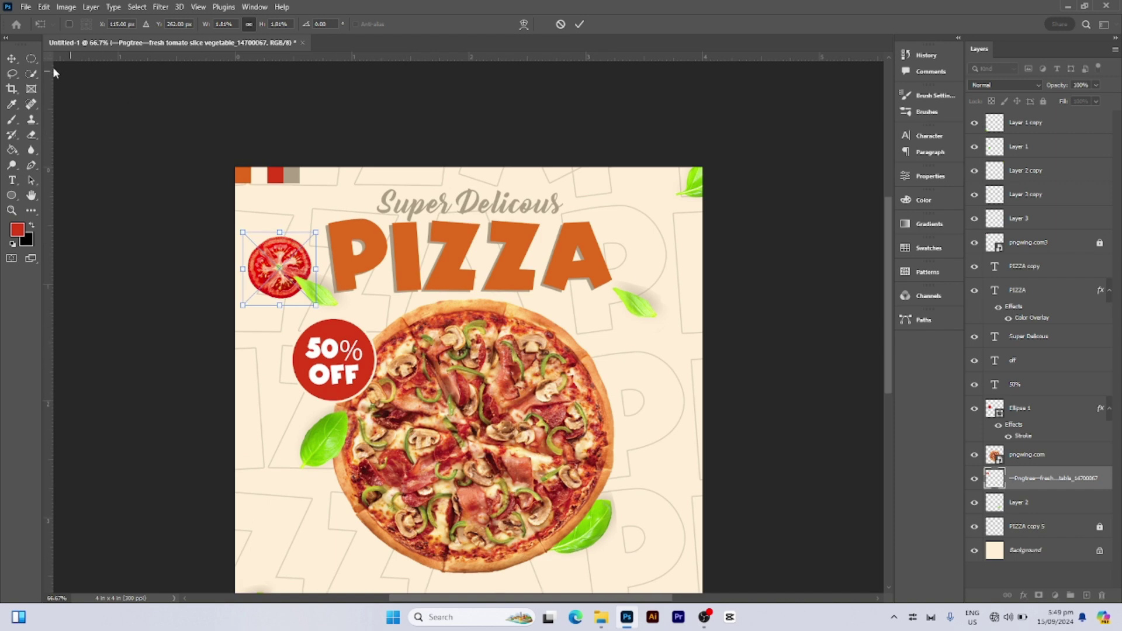
{"action": "left_click", "coordinate": [11, 58]}
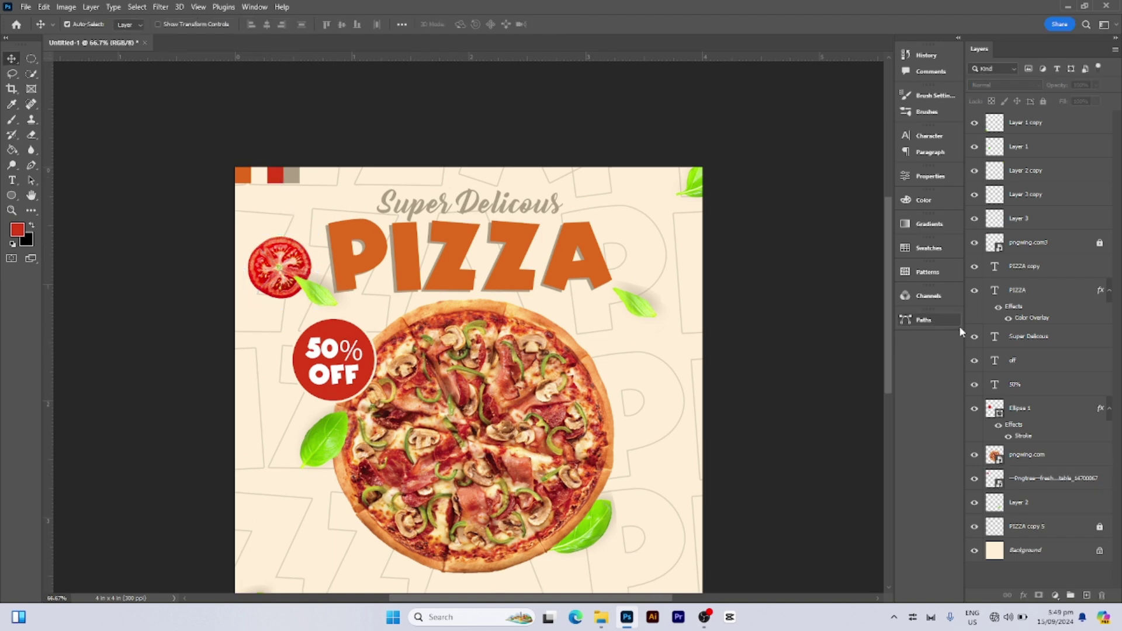
Hide pngwing.com3 and spread tomato slices to the top-left, lower-left and bottom-right corners.
{"action": "left_click", "coordinate": [974, 243]}
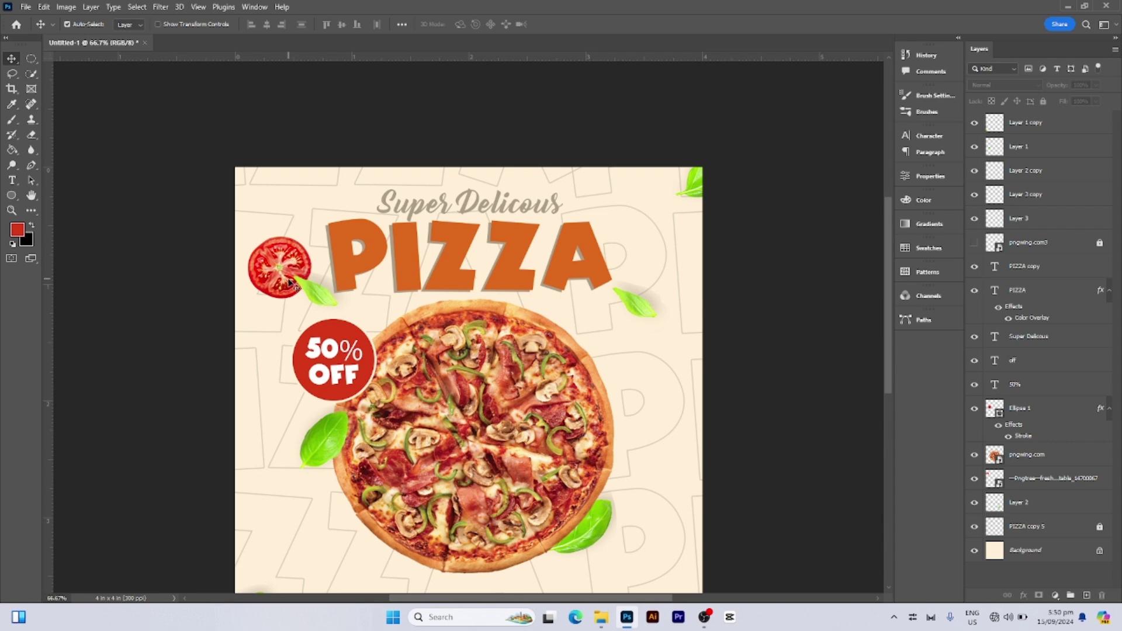
{"action": "left_click_drag", "start_coordinate": [288, 282], "coordinate": [254, 193]}
{"action": "scroll", "coordinate": [244, 207], "scroll_direction": "down", "scroll_amount": 1}
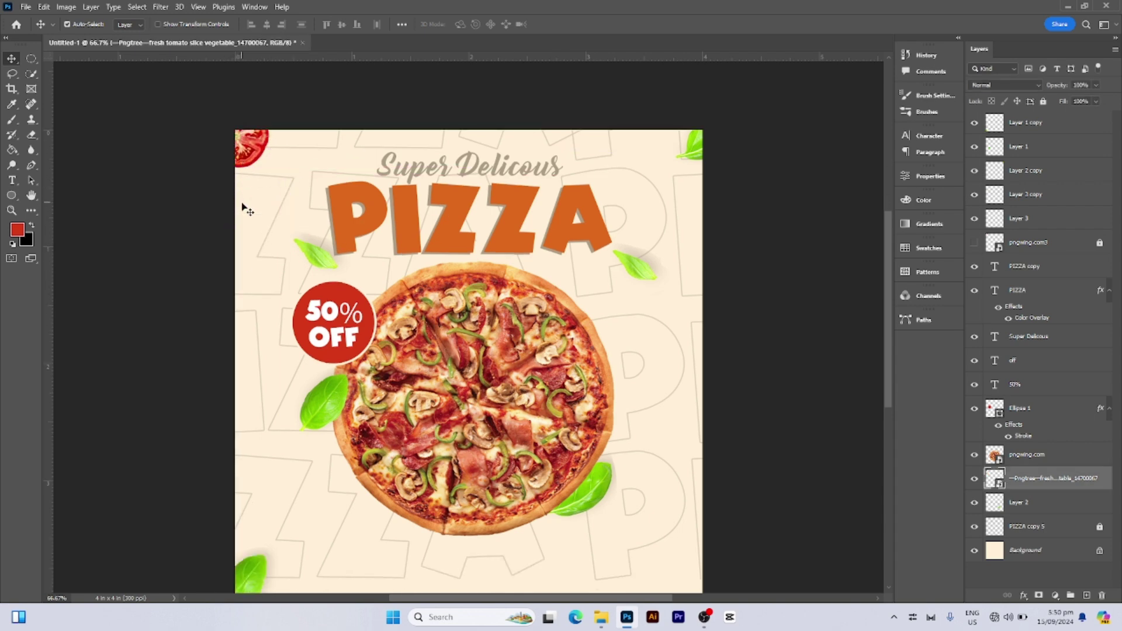
{"action": "scroll", "coordinate": [244, 208], "scroll_direction": "down", "scroll_amount": 1}
{"action": "mouse_move", "coordinate": [250, 109]}
{"action": "left_mouse_down"}
{"action": "mouse_move", "coordinate": [661, 322]}
{"action": "mouse_move", "coordinate": [316, 488]}
{"action": "left_mouse_up"}
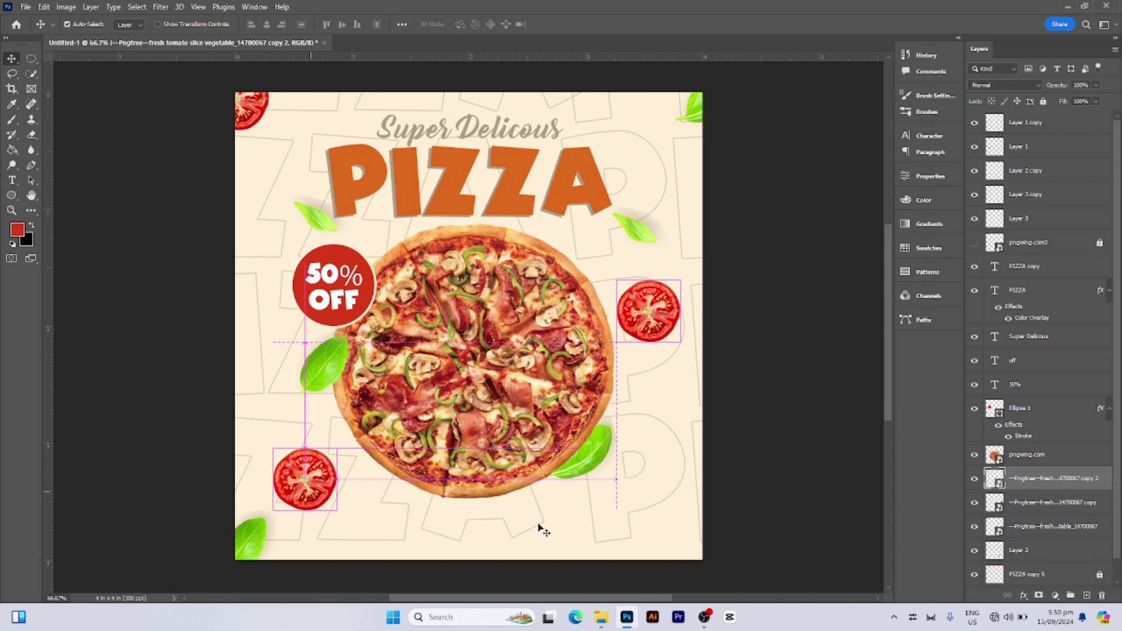
{"action": "scroll", "coordinate": [544, 530], "scroll_direction": "up", "scroll_amount": 1}
{"action": "left_click_drag", "start_coordinate": [657, 351], "coordinate": [712, 584]}
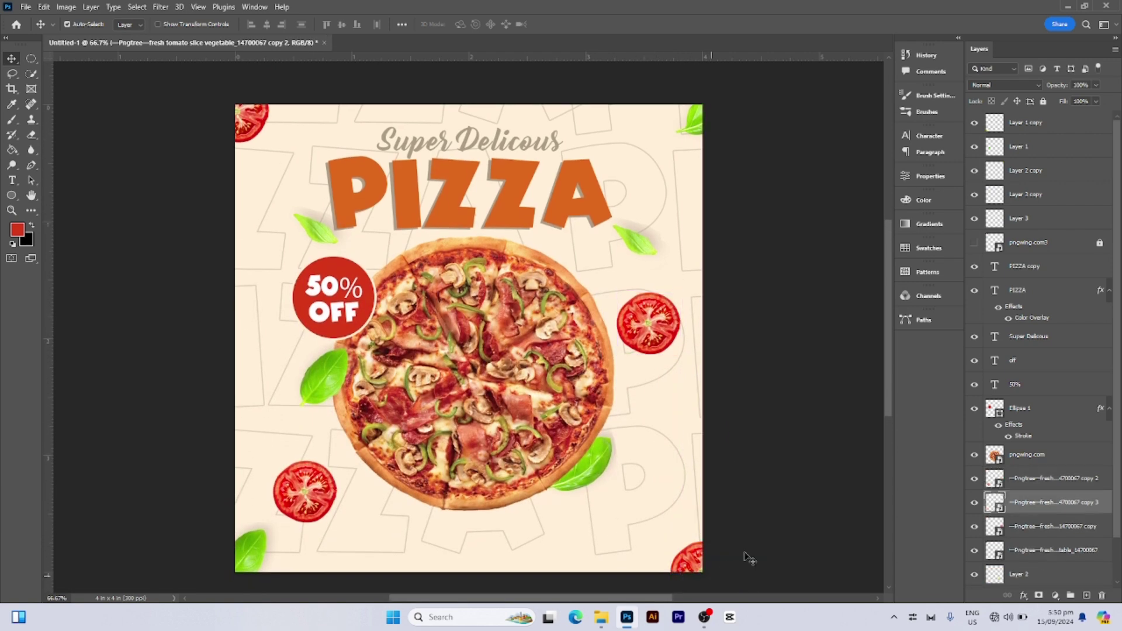
Apply a 1.5-pixel Gaussian blur to the Layer 2 tomato slice.
{"action": "left_click", "coordinate": [162, 8]}
{"action": "mouse_move", "coordinate": [224, 156]}
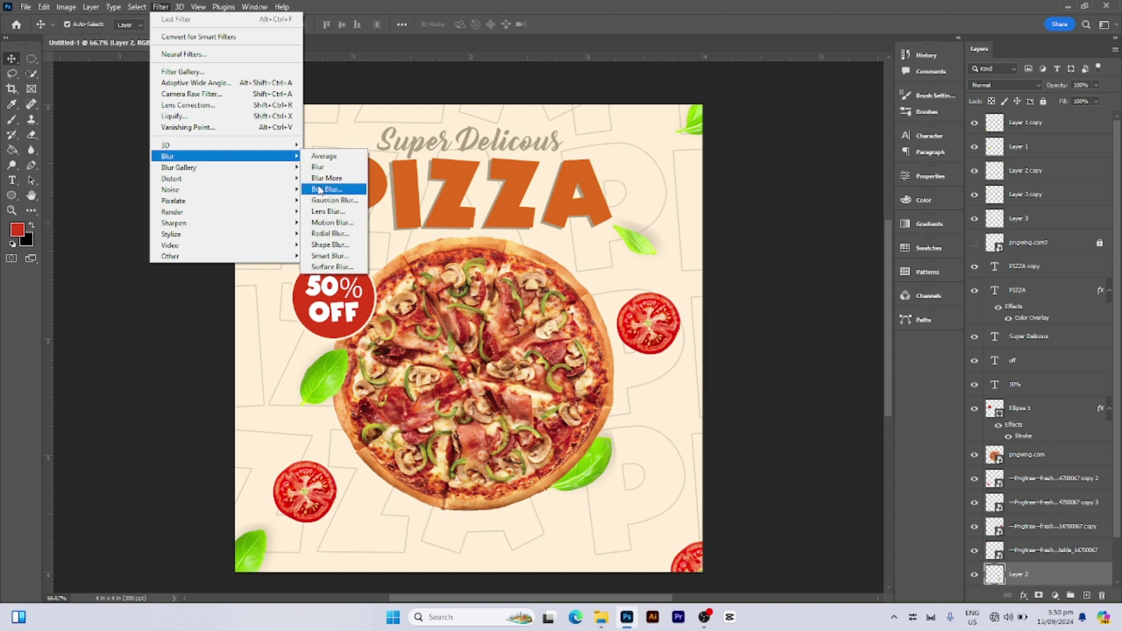
{"action": "left_click", "coordinate": [334, 200]}
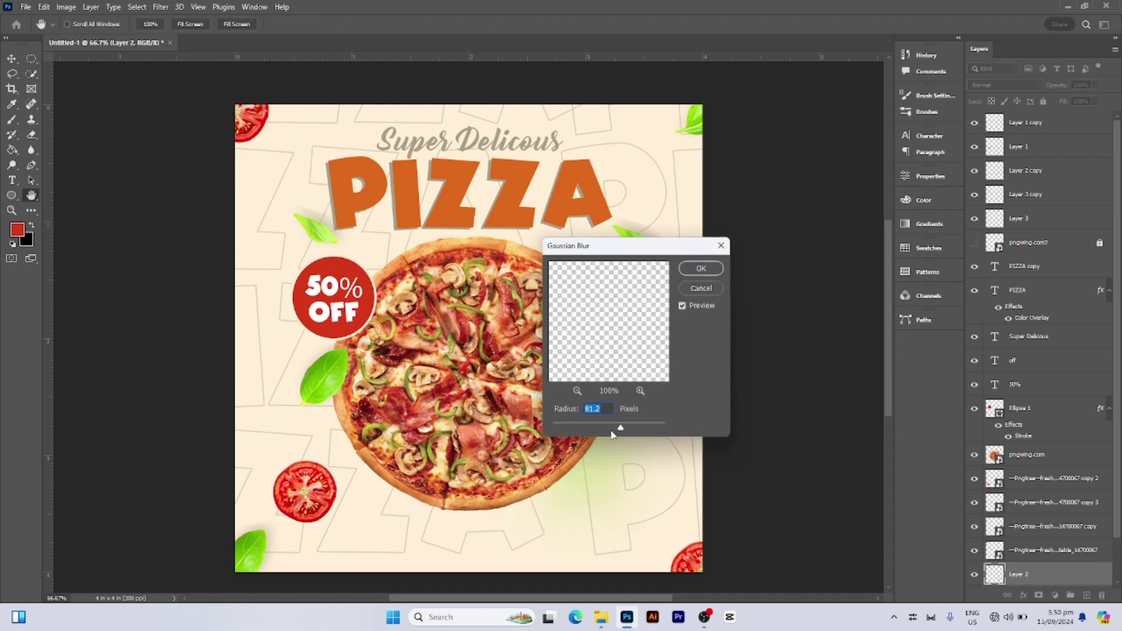
{"action": "left_click_drag", "start_coordinate": [620, 428], "coordinate": [569, 431]}
{"action": "left_click", "coordinate": [704, 269]}
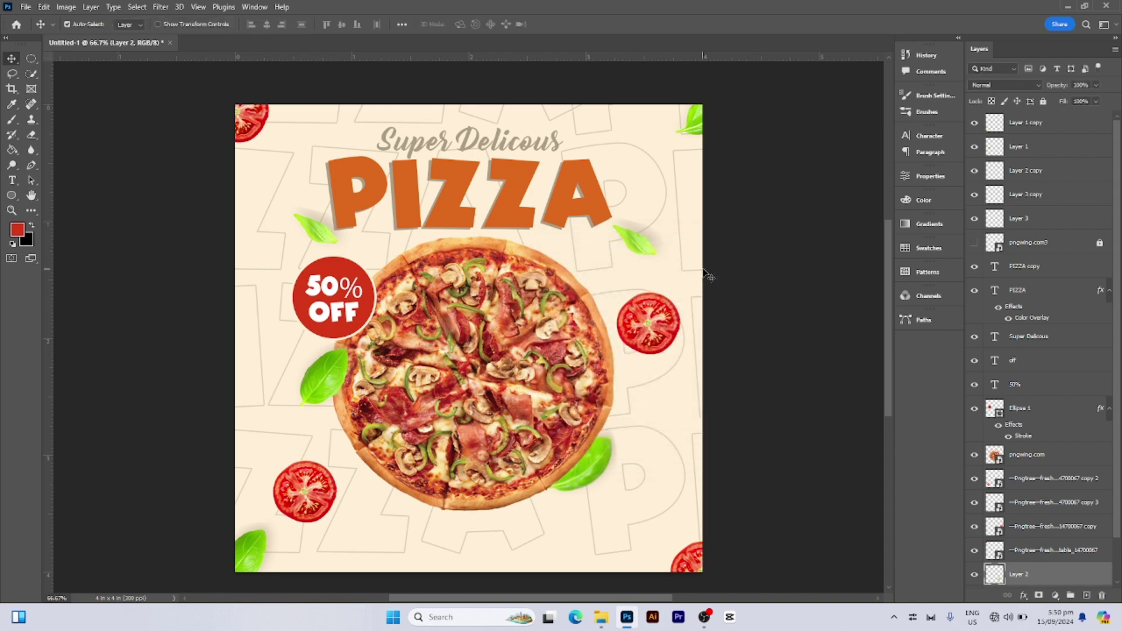
Apply the same Gaussian blur to Layer 3 copy and Layer 2 copy.
{"action": "left_click", "coordinate": [319, 237]}
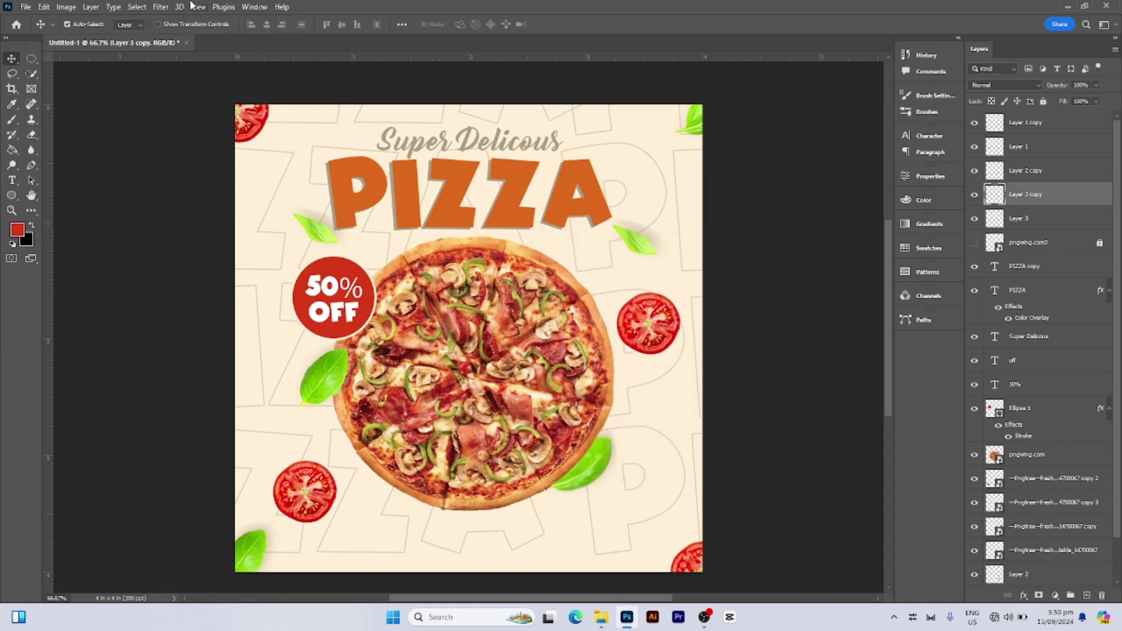
{"action": "left_click", "coordinate": [160, 7]}
{"action": "mouse_move", "coordinate": [167, 156]}
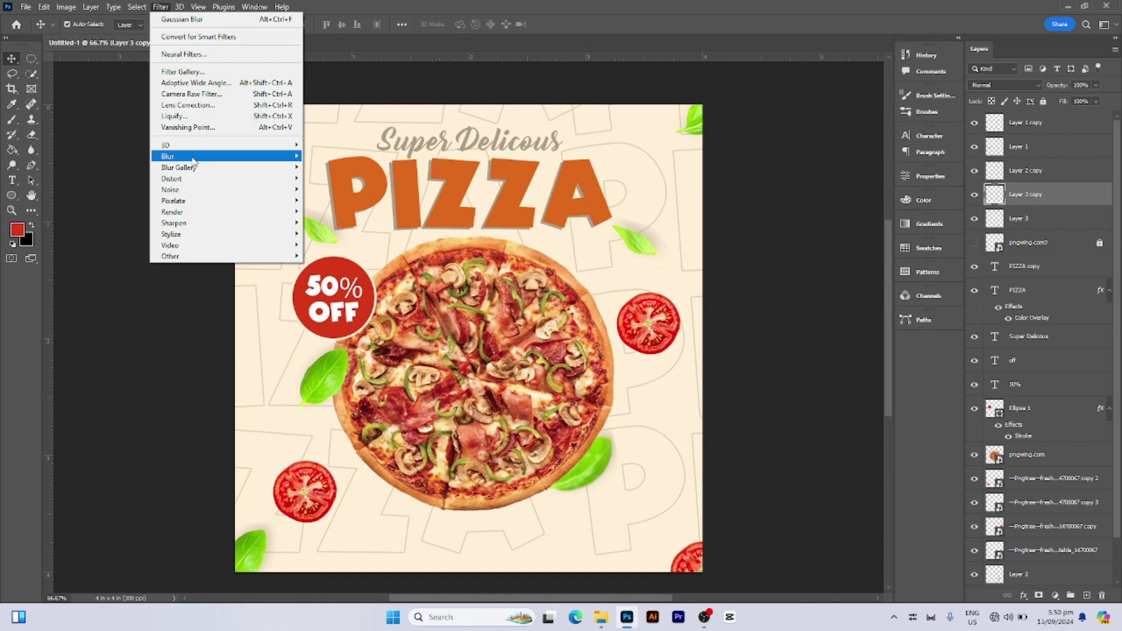
{"action": "left_click", "coordinate": [333, 200]}
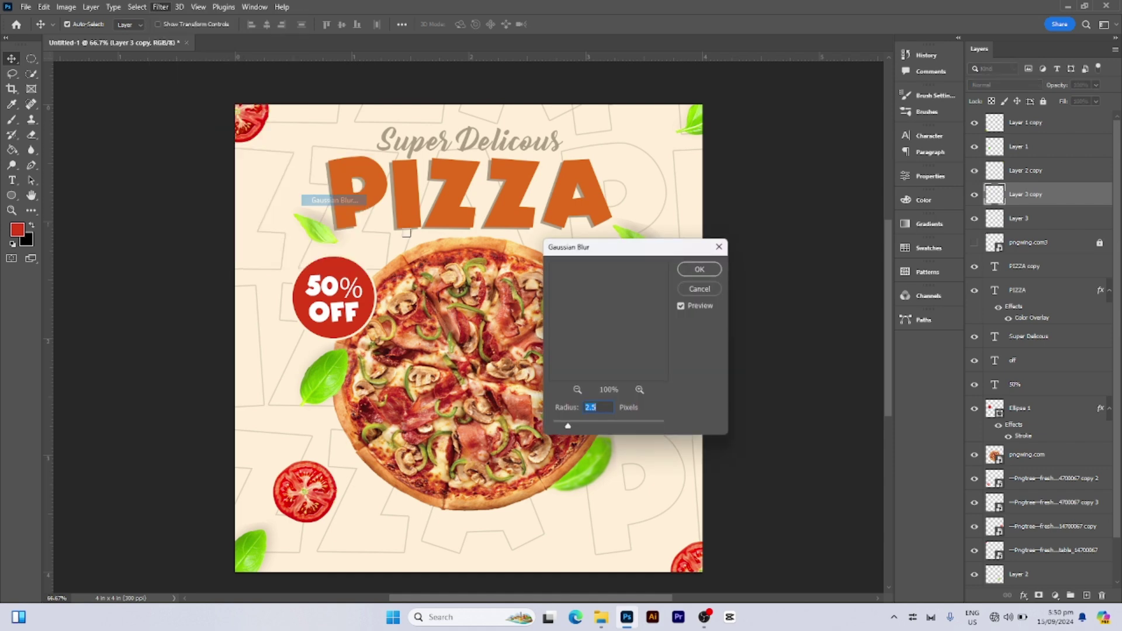
{"action": "left_click", "coordinate": [701, 268]}
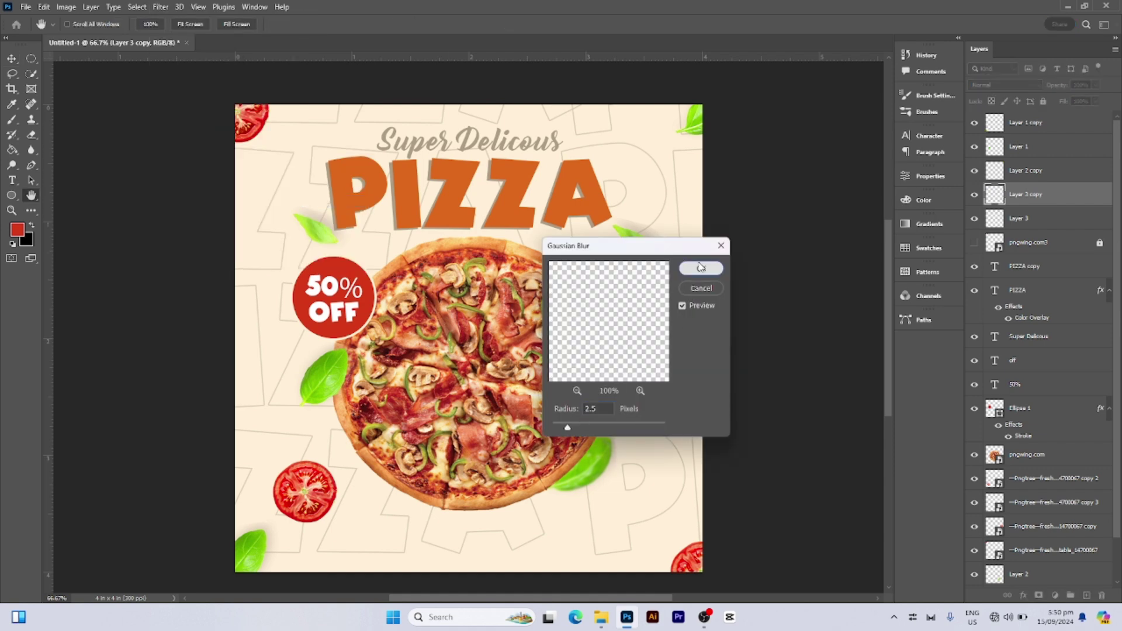
{"action": "left_click", "coordinate": [694, 119]}
{"action": "left_click", "coordinate": [158, 7]}
{"action": "mouse_move", "coordinate": [224, 156]}
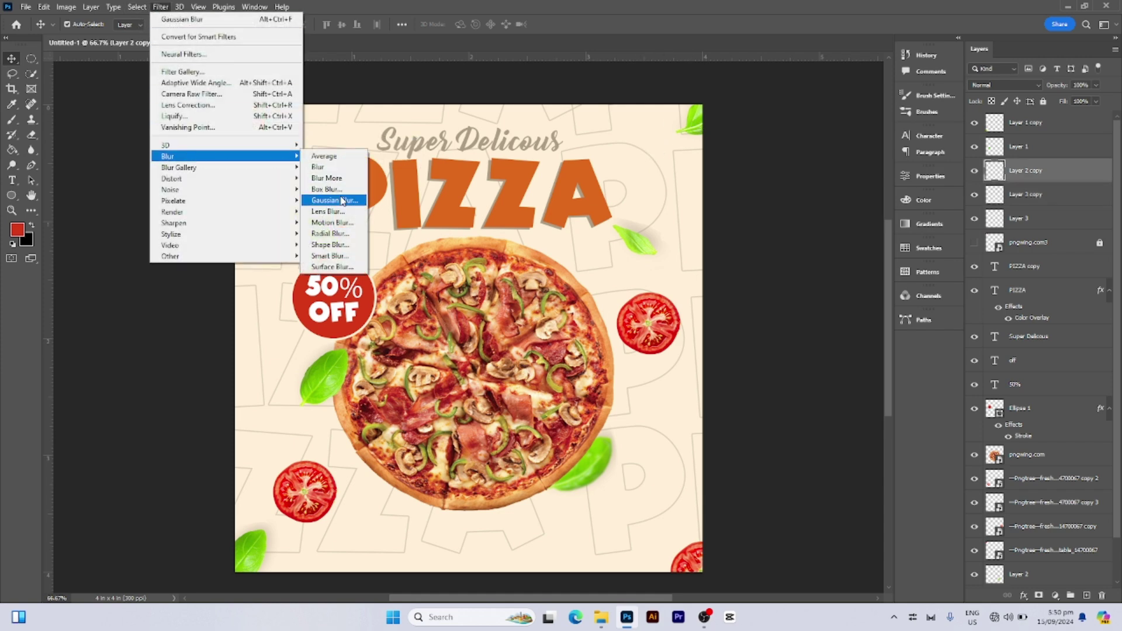
{"action": "left_click", "coordinate": [334, 200]}
{"action": "left_click", "coordinate": [704, 270]}
Nudge the right-side tomato slice toward the pizza and Gaussian-blur it.
{"action": "key", "text": "v"}
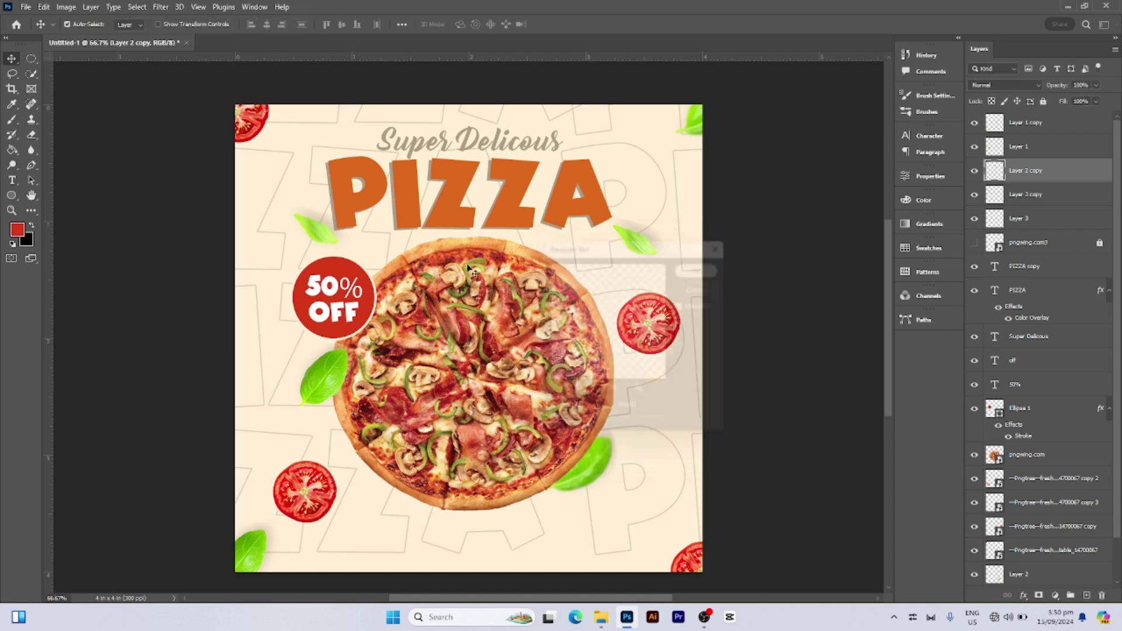
{"action": "left_click_drag", "start_coordinate": [641, 343], "coordinate": [613, 332]}
{"action": "left_click", "coordinate": [167, 7]}
{"action": "mouse_move", "coordinate": [167, 156]}
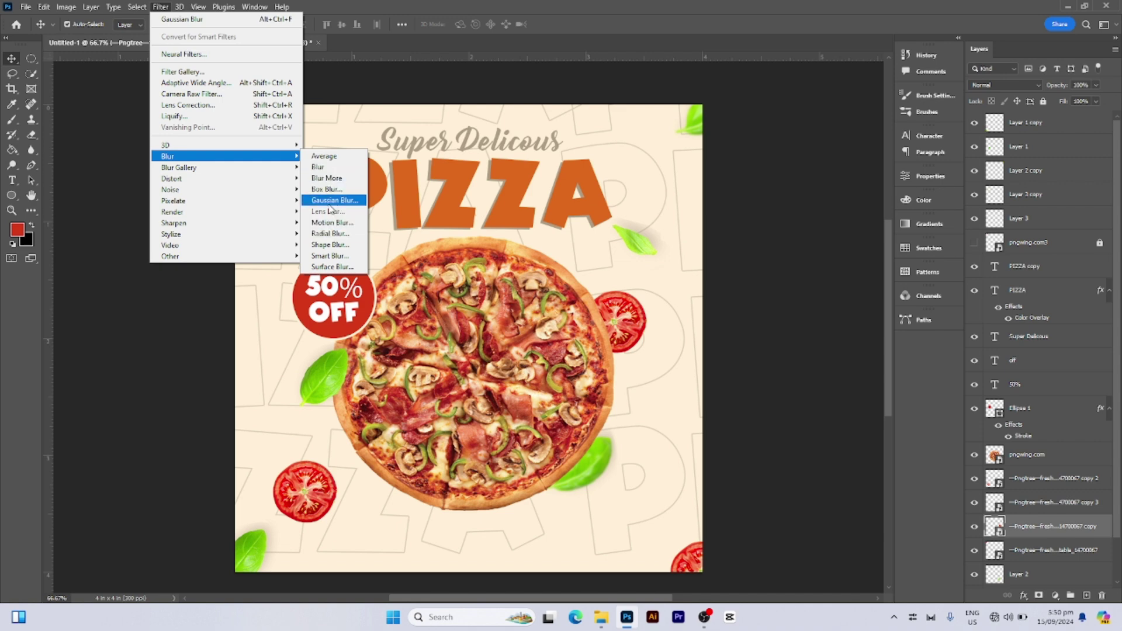
{"action": "left_click", "coordinate": [332, 200]}
{"action": "left_click", "coordinate": [701, 269]}
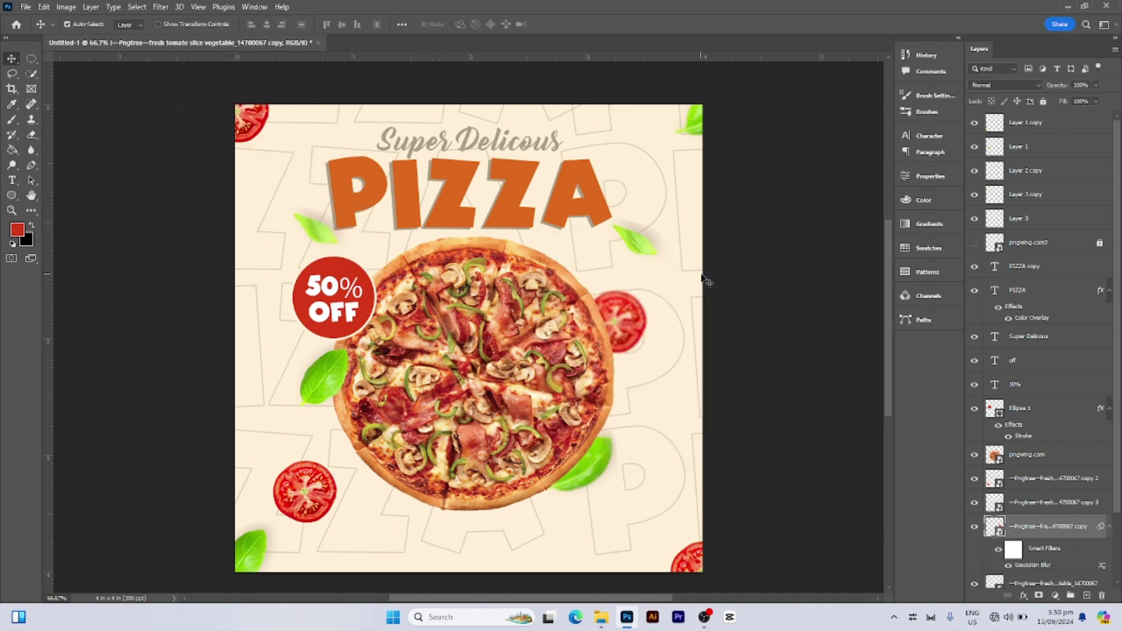
Apply the Gaussian blur to the original tomato slice layer.
{"action": "left_click", "coordinate": [250, 130]}
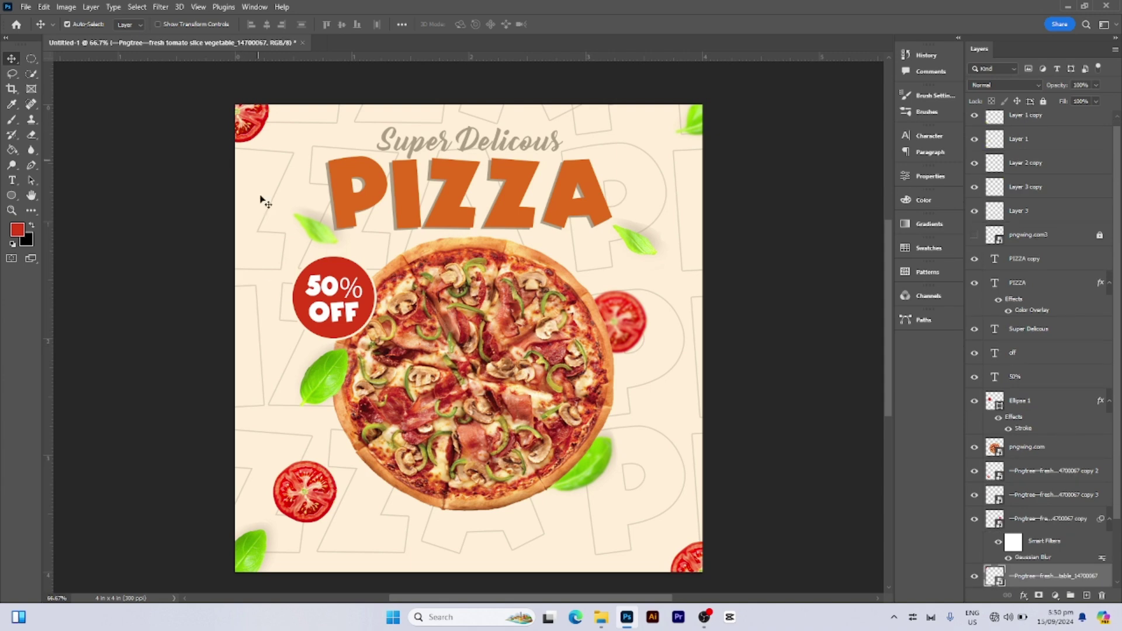
{"action": "left_click", "coordinate": [160, 7]}
{"action": "mouse_move", "coordinate": [179, 167]}
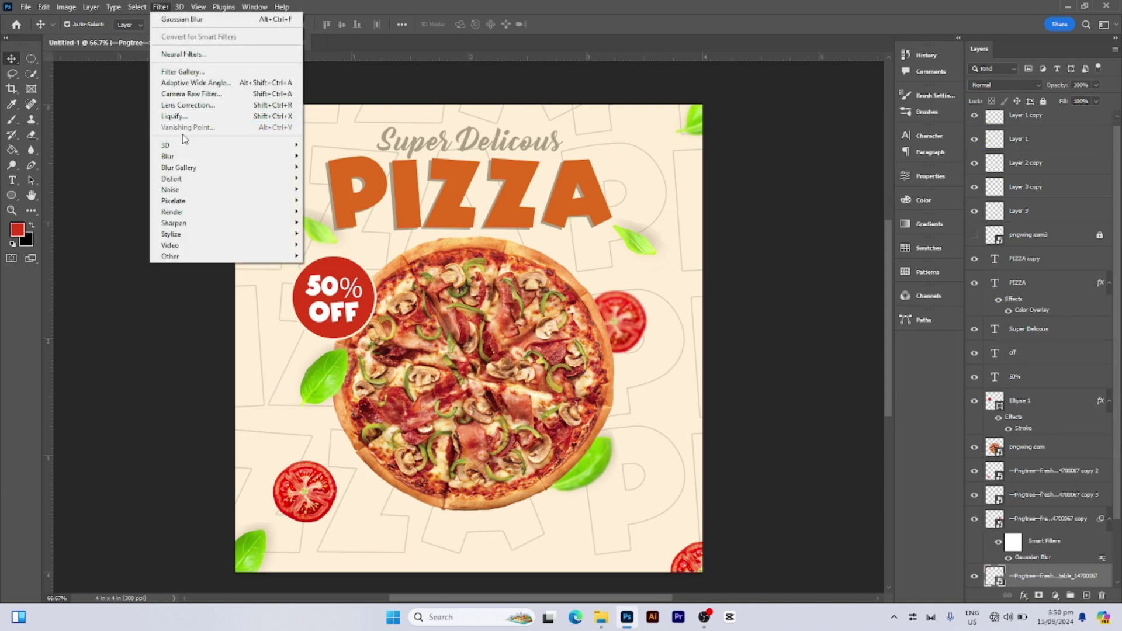
{"action": "left_click", "coordinate": [335, 201]}
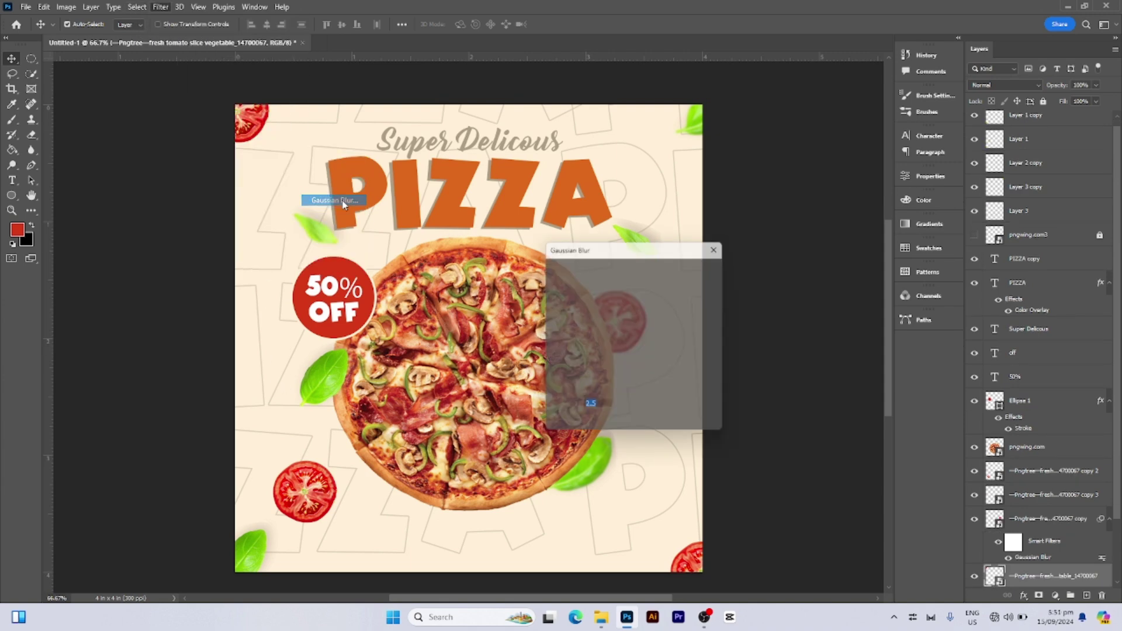
{"action": "left_click", "coordinate": [708, 273]}
Move the lower-left tomato slice right so it sits against the pizza.
{"action": "key", "text": "v"}
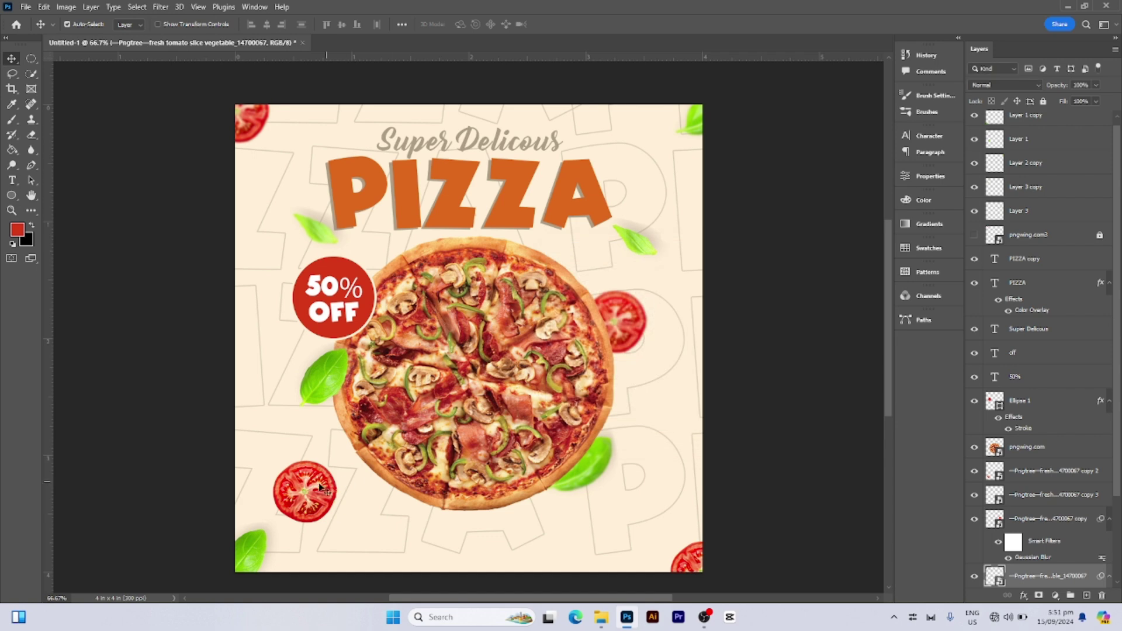
{"action": "mouse_move", "coordinate": [308, 493]}
{"action": "left_mouse_down"}
{"action": "mouse_move", "coordinate": [350, 482]}
{"action": "mouse_move", "coordinate": [339, 493]}
{"action": "left_mouse_up"}
{"action": "scroll", "coordinate": [492, 499], "scroll_direction": "down", "scroll_amount": 1}
Add a Gotham Medium 'FOR DELIVERY' text line below the pizza, sized 6 pt.
{"action": "left_click", "coordinate": [12, 180]}
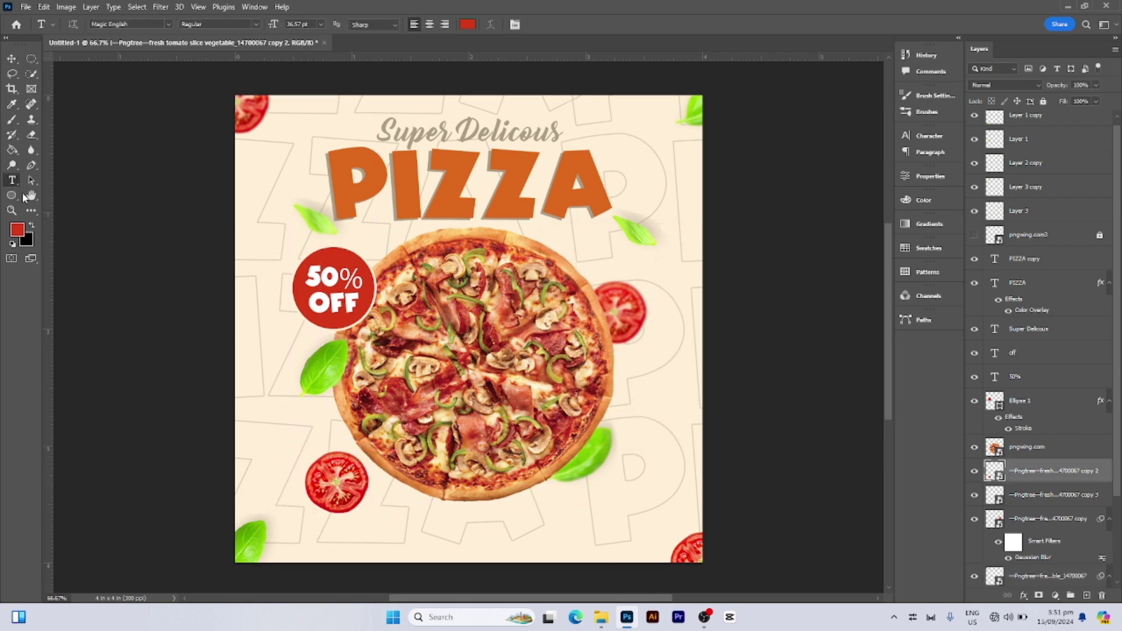
{"action": "left_click", "coordinate": [370, 530]}
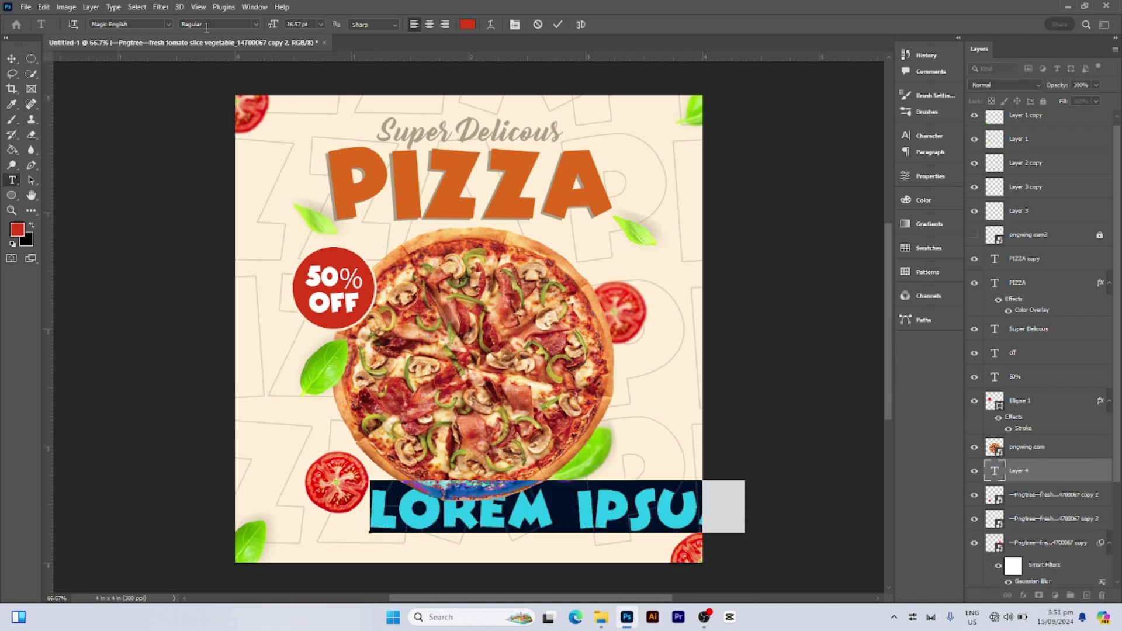
{"action": "left_click", "coordinate": [168, 24]}
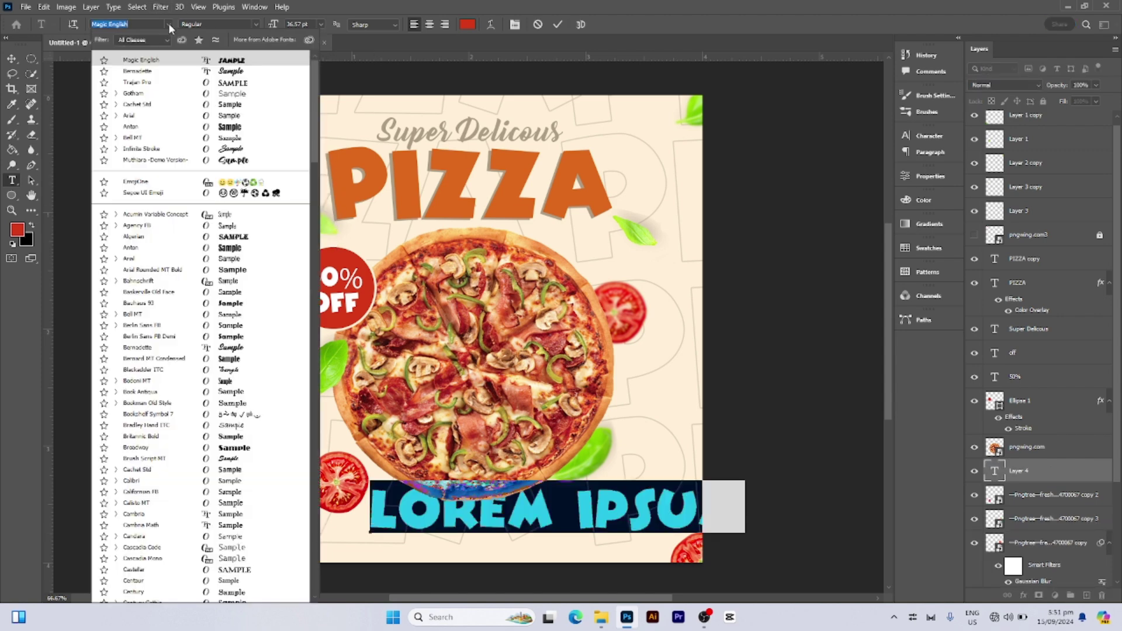
{"action": "left_click", "coordinate": [174, 93]}
{"action": "left_click", "coordinate": [255, 24]}
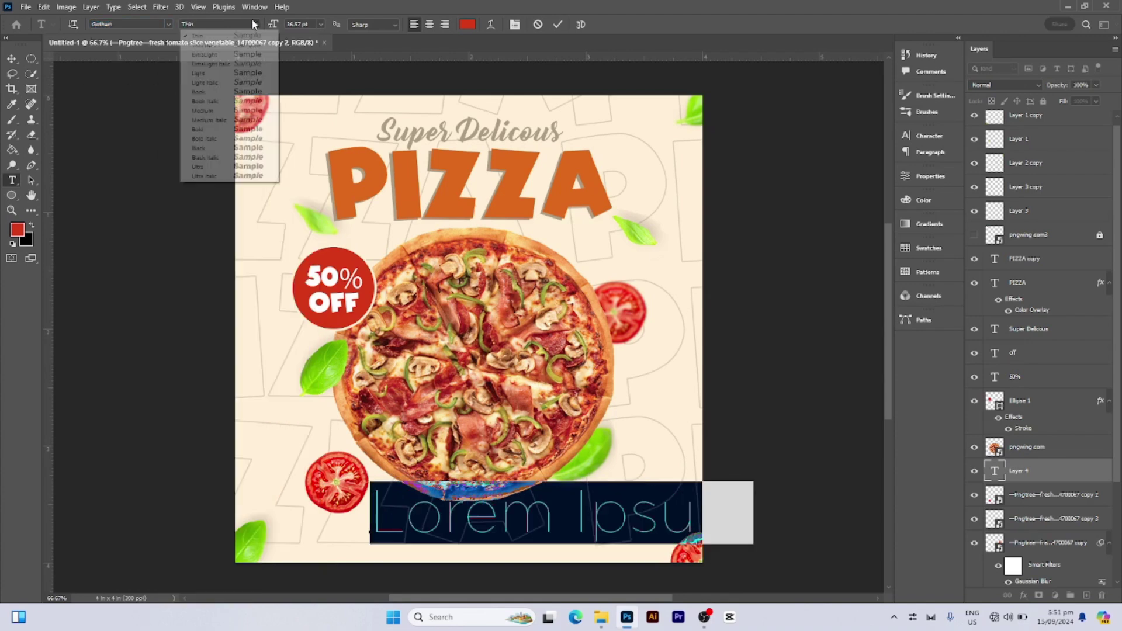
{"action": "left_click", "coordinate": [228, 115]}
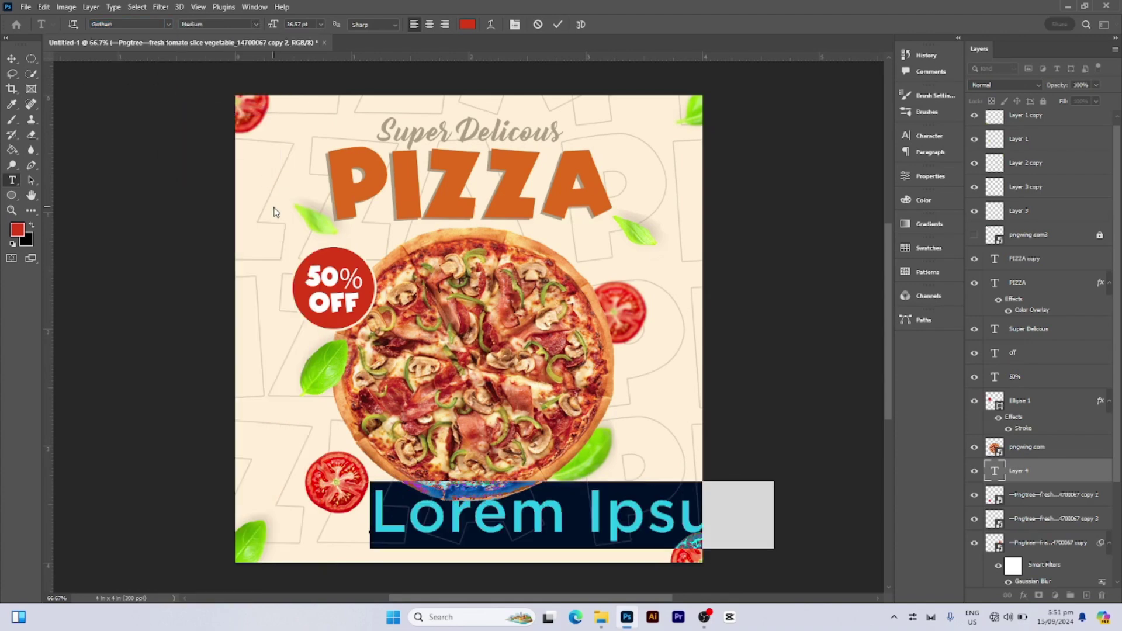
{"action": "type", "text": "F"}
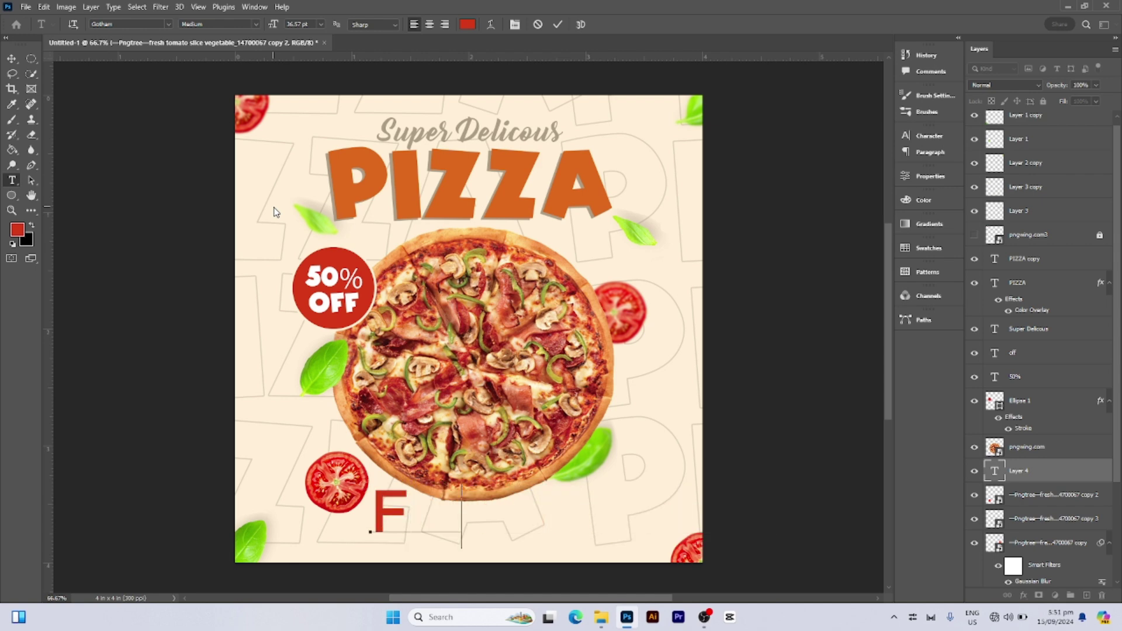
{"action": "type", "text": "OR D"}
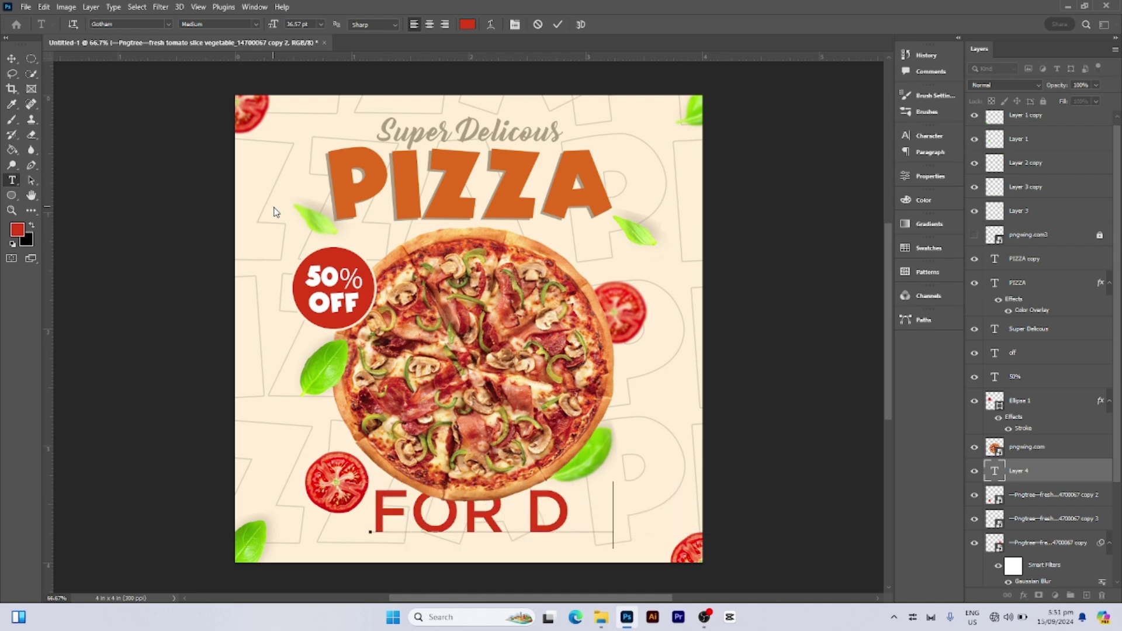
{"action": "type", "text": "ELIVERY"}
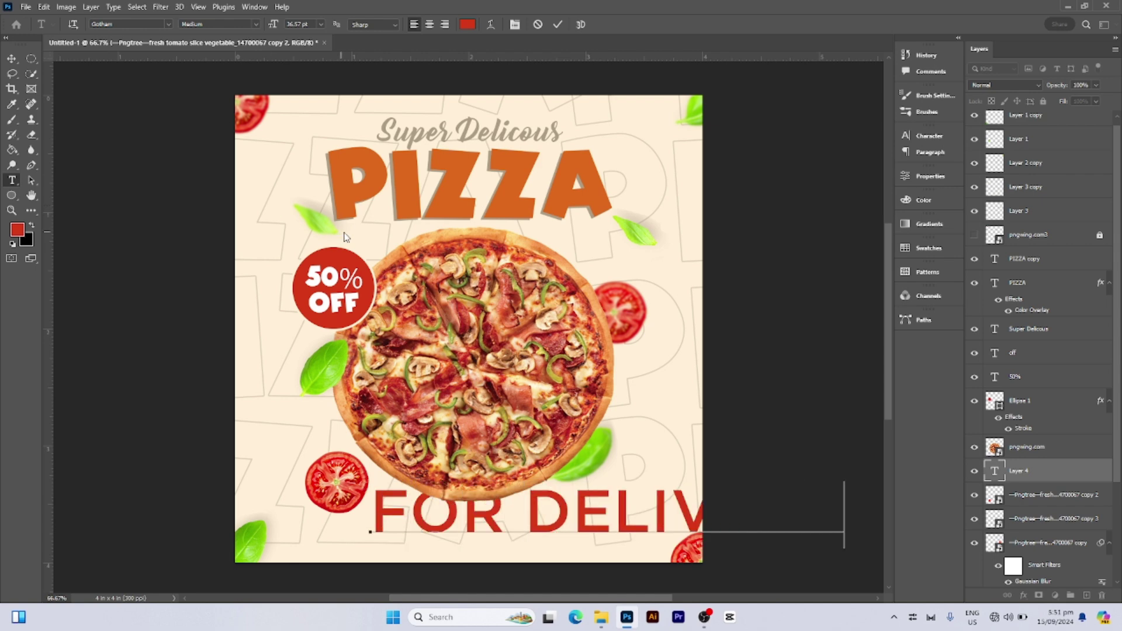
{"action": "key", "text": "ctrl+a"}
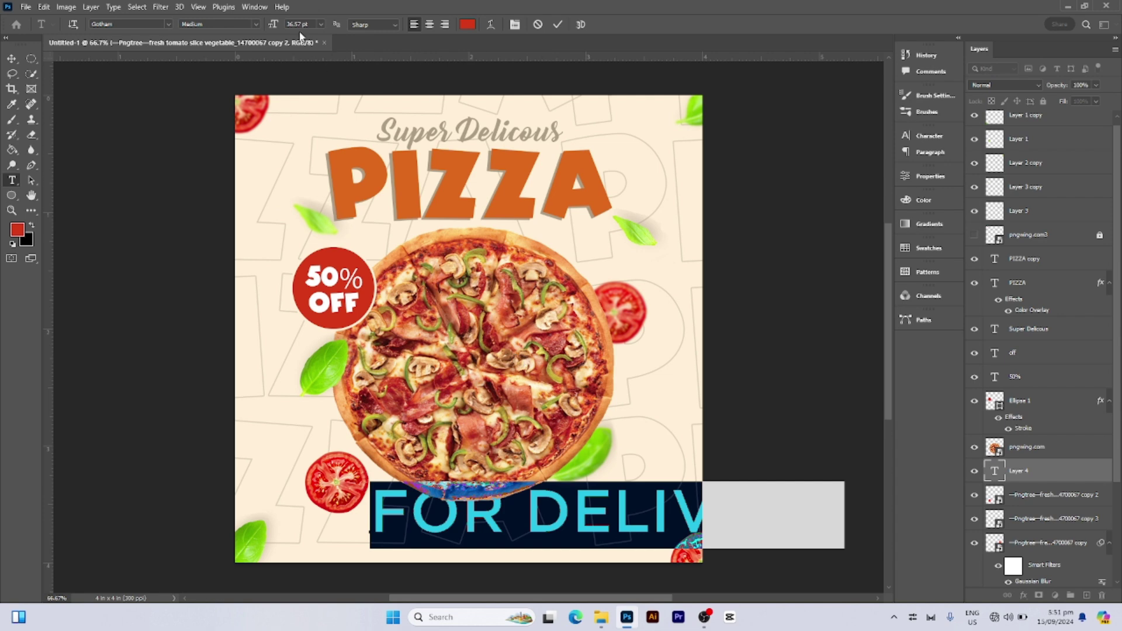
{"action": "left_click_drag", "start_coordinate": [273, 27], "coordinate": [246, 27]}
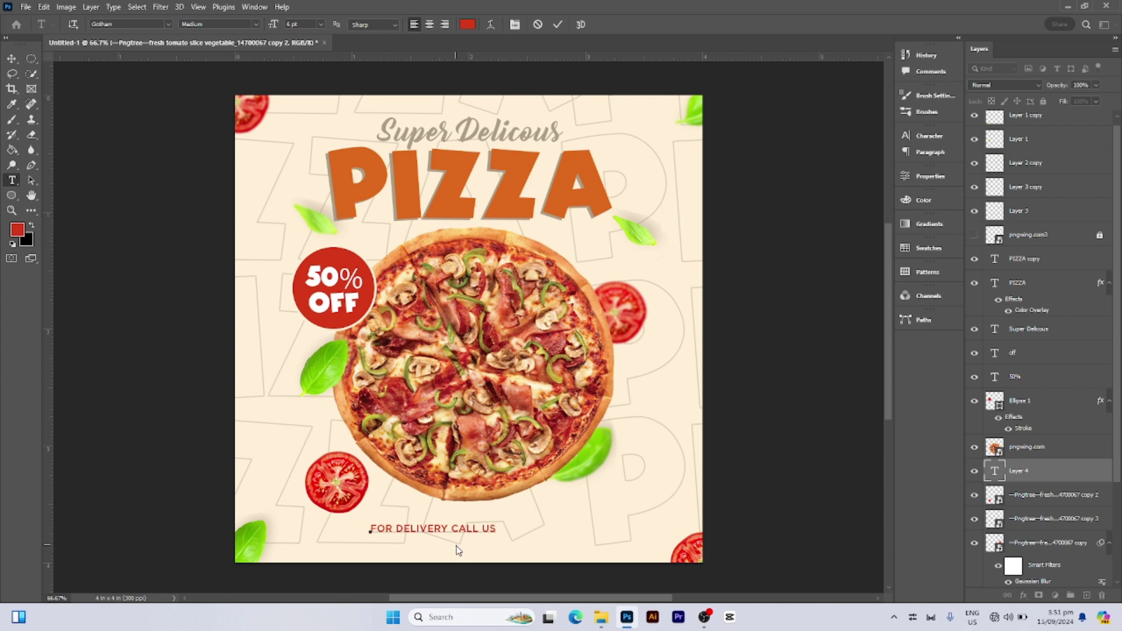
Centre the delivery line under the pizza, recolour it with the tagline's beige, and make it Bold.
{"action": "left_click", "coordinate": [11, 59]}
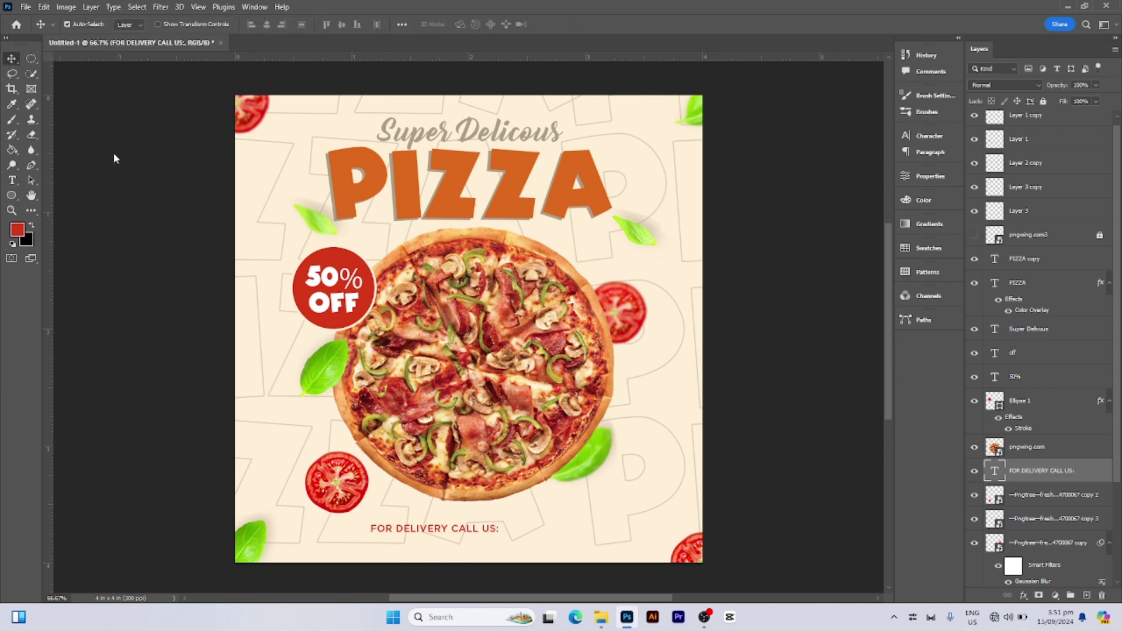
{"action": "left_click_drag", "start_coordinate": [449, 530], "coordinate": [476, 530]}
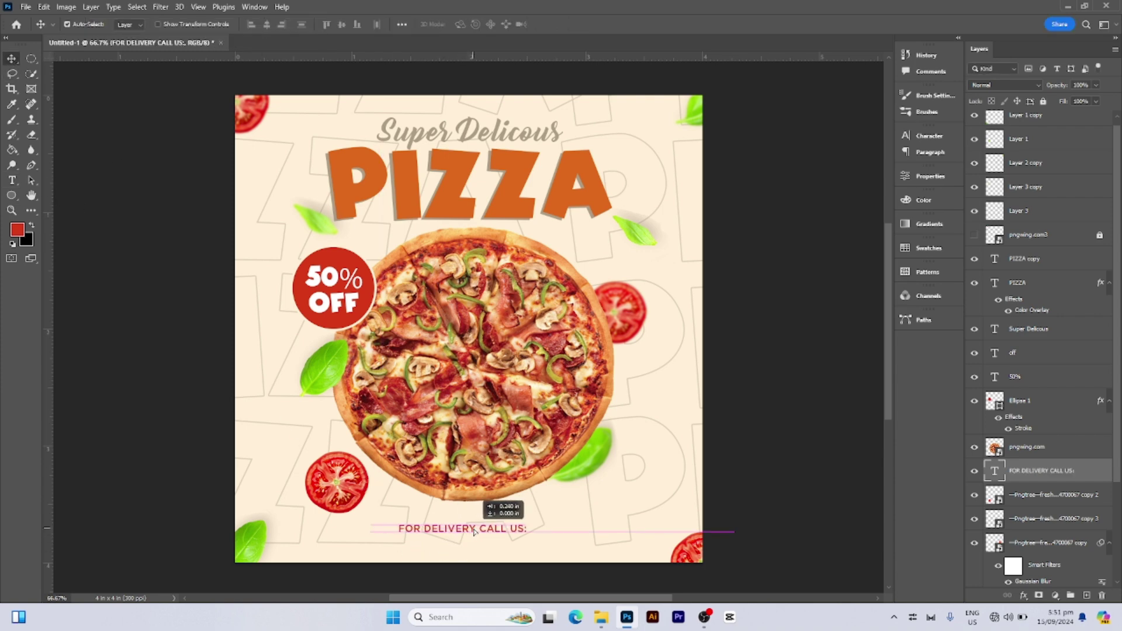
{"action": "double_click", "coordinate": [477, 530]}
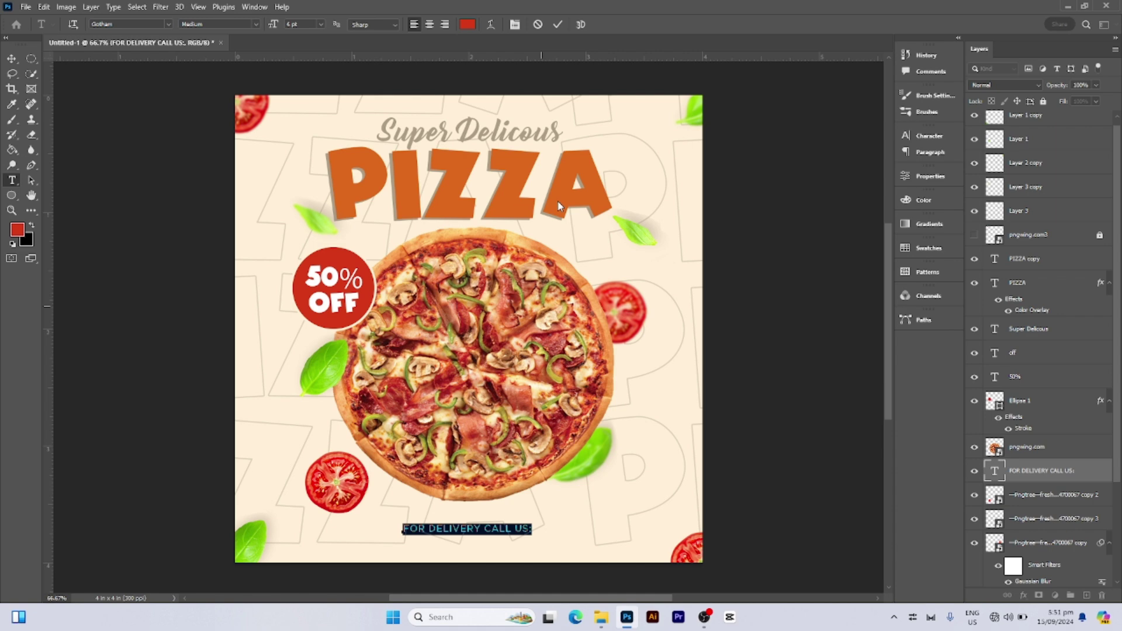
{"action": "left_click", "coordinate": [467, 24]}
{"action": "left_click", "coordinate": [449, 134]}
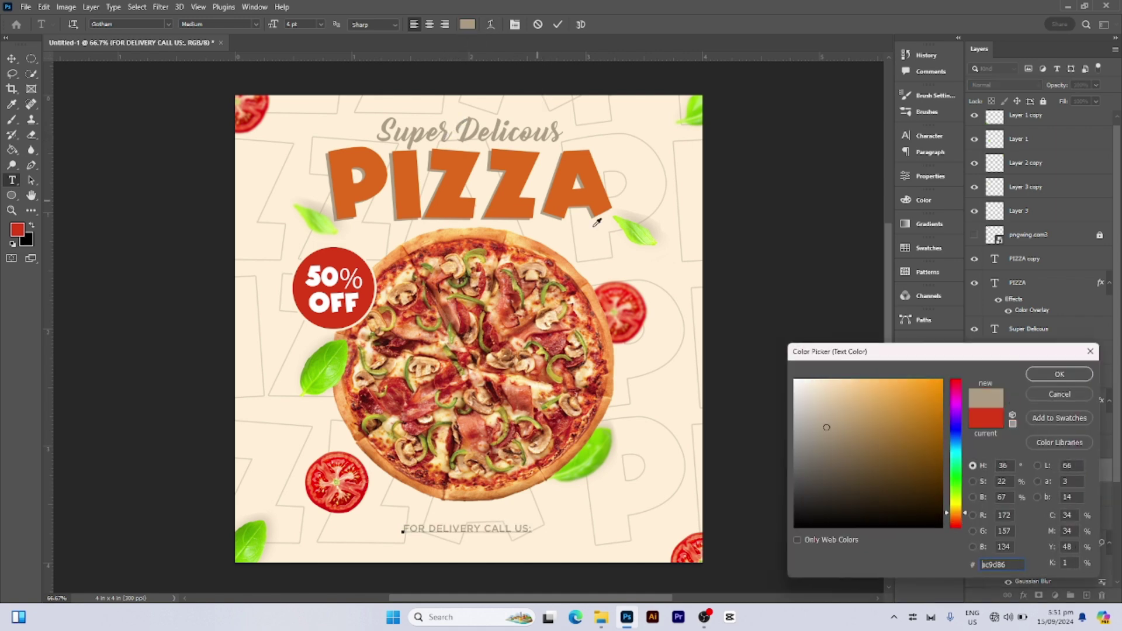
{"action": "left_click", "coordinate": [1052, 372]}
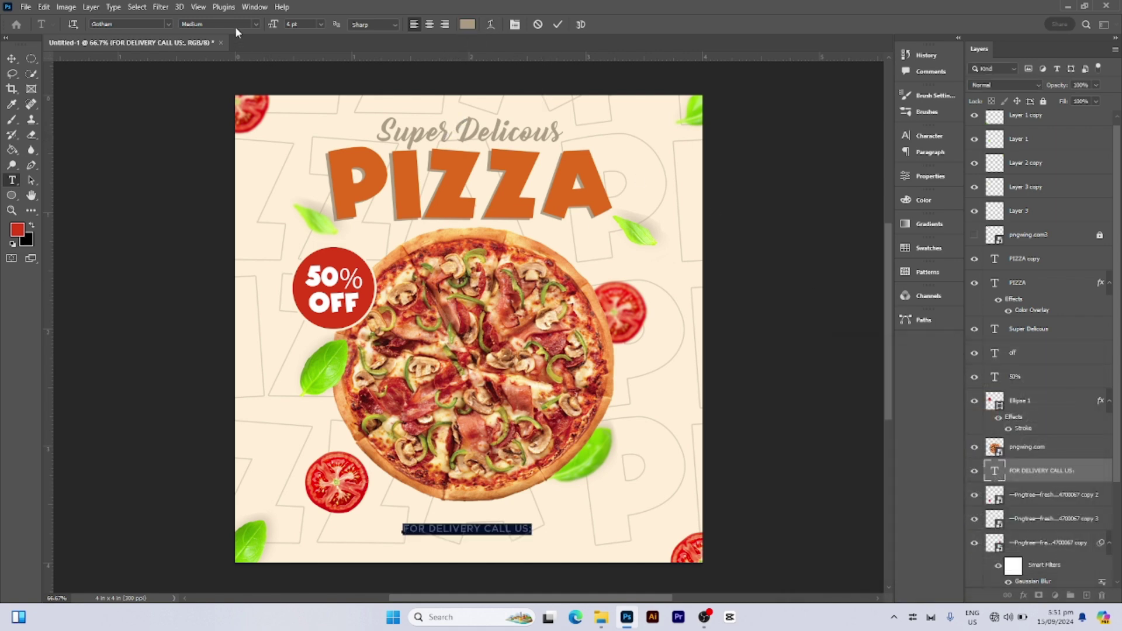
{"action": "left_click", "coordinate": [253, 24]}
{"action": "left_click", "coordinate": [242, 135]}
{"action": "left_click", "coordinate": [10, 59]}
{"action": "scroll", "coordinate": [386, 325], "scroll_direction": "down", "scroll_amount": 3}
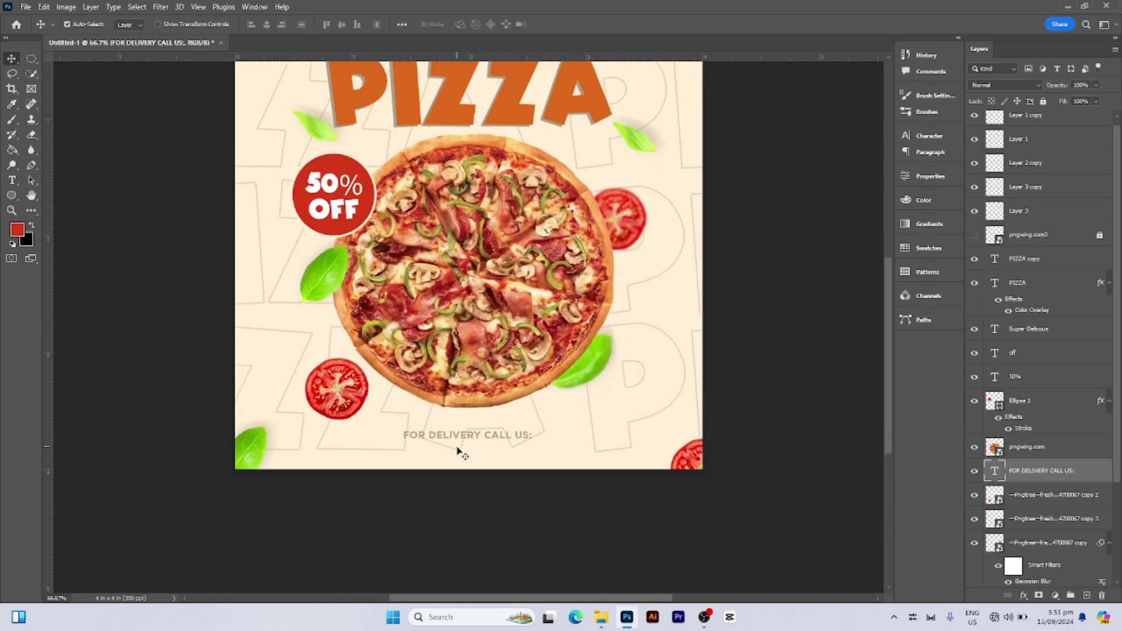
Duplicate the delivery line below itself, retype it as the phone number, and set 12 pt.
{"action": "left_click_drag", "start_coordinate": [462, 439], "coordinate": [467, 449]}
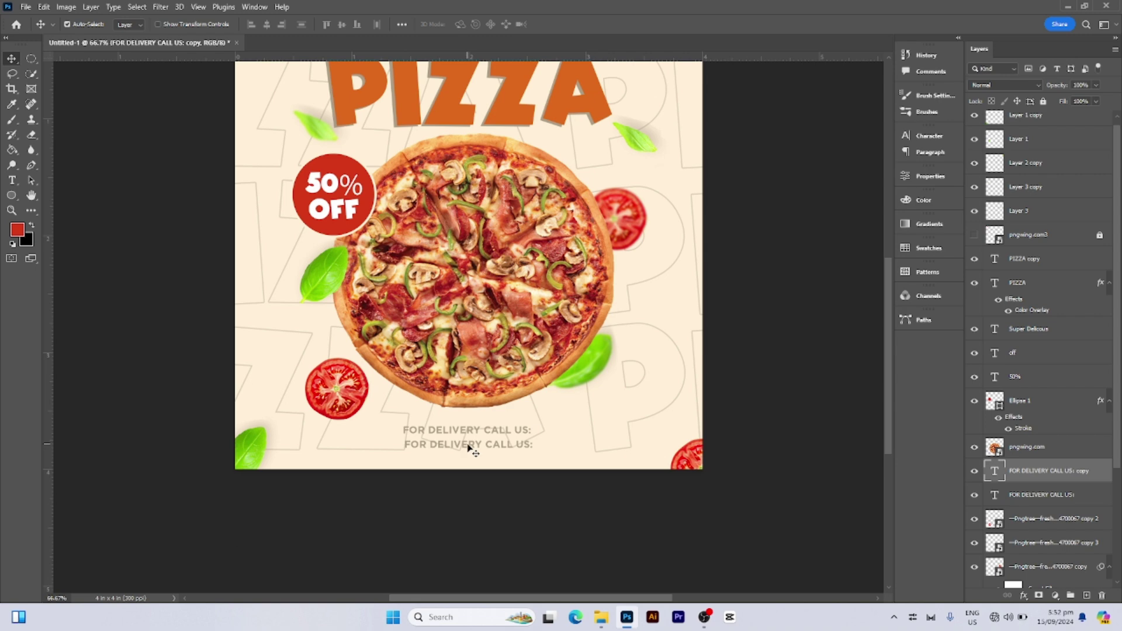
{"action": "double_click", "coordinate": [468, 446]}
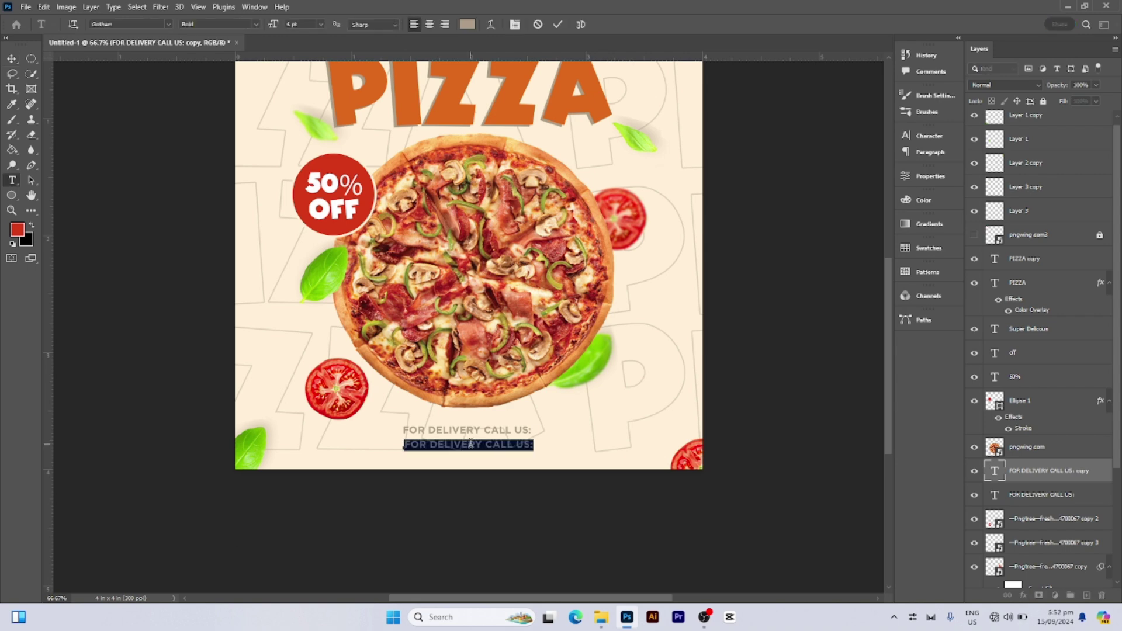
{"action": "type", "text": "6789 7890 47586"}
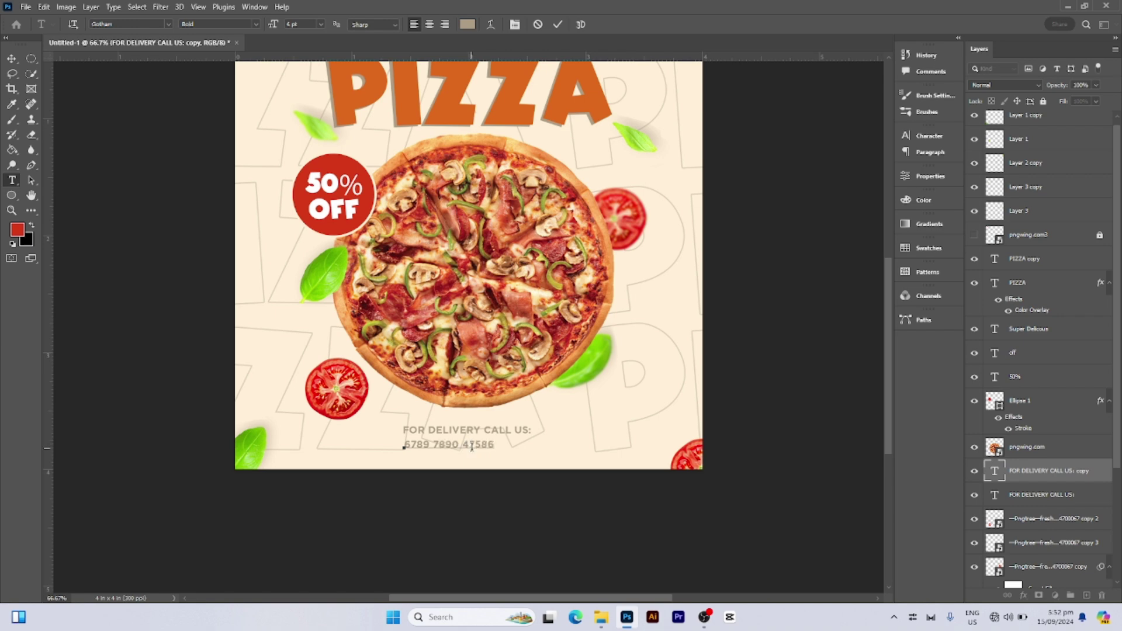
{"action": "triple_click", "coordinate": [472, 446]}
{"action": "left_click_drag", "start_coordinate": [276, 24], "coordinate": [277, 29]}
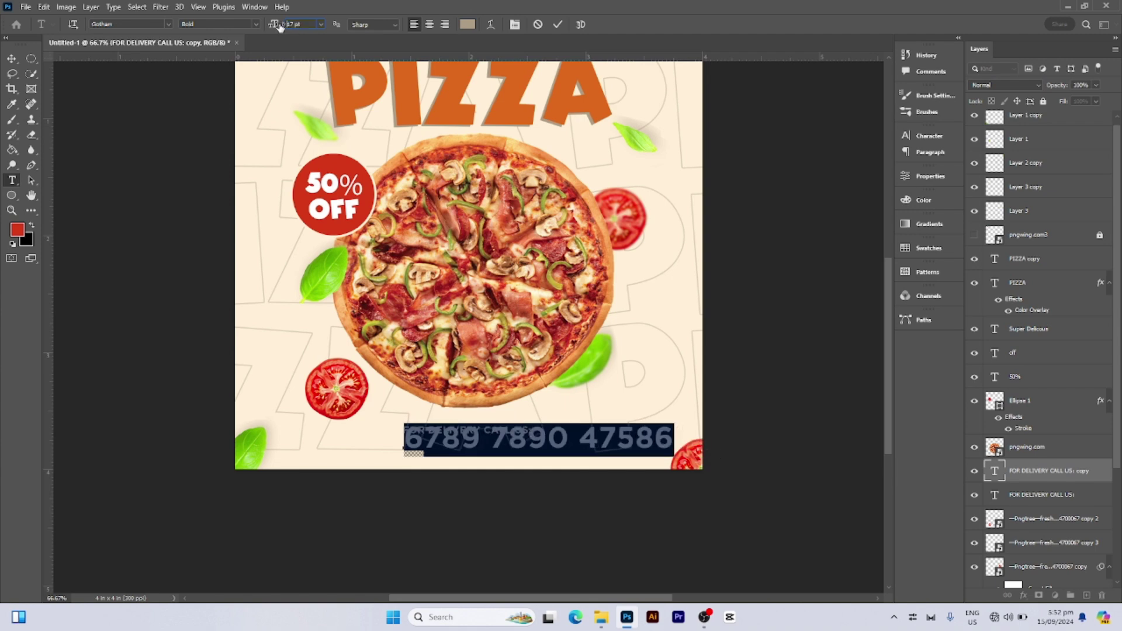
Colour the phone number with the PIZZA title's orange and commit it.
{"action": "left_click", "coordinate": [467, 24]}
{"action": "left_click", "coordinate": [414, 97]}
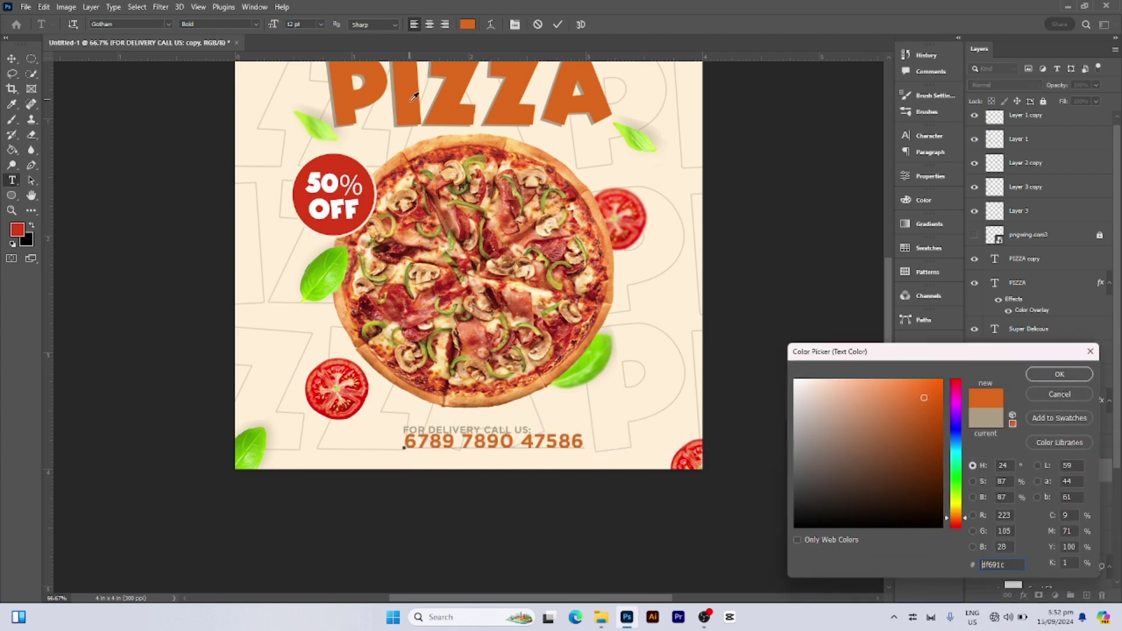
{"action": "left_click", "coordinate": [1045, 374]}
{"action": "left_click", "coordinate": [11, 59]}
{"action": "scroll", "coordinate": [506, 412], "scroll_direction": "down", "scroll_amount": 1}
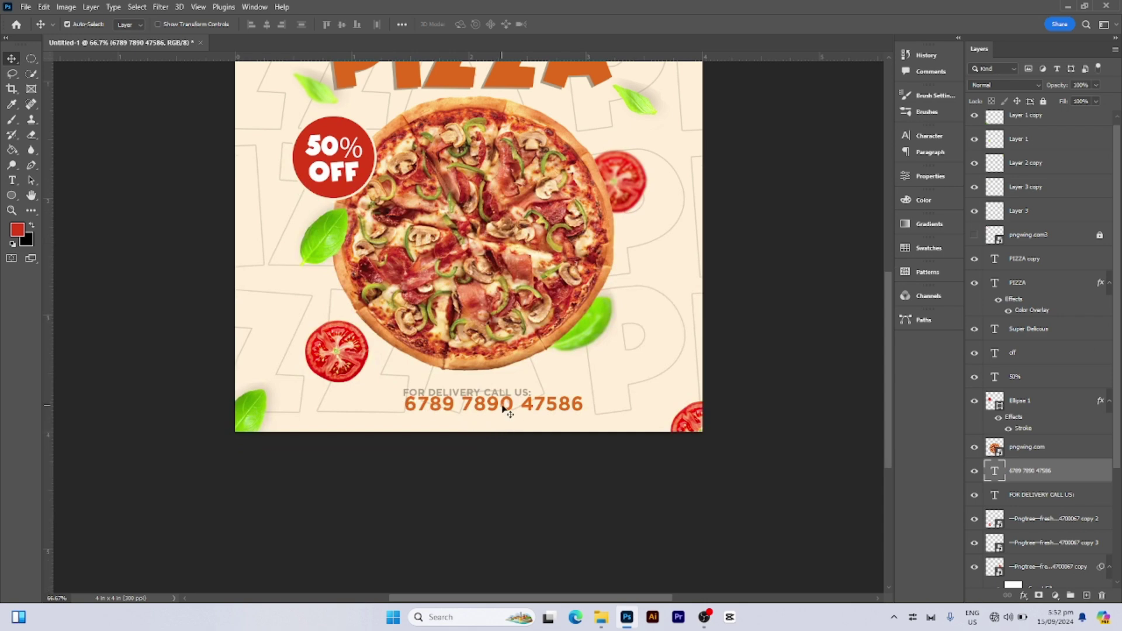
Centre the orange phone number beneath the delivery line and zoom out to view the poster.
{"action": "left_click_drag", "start_coordinate": [502, 409], "coordinate": [477, 414]}
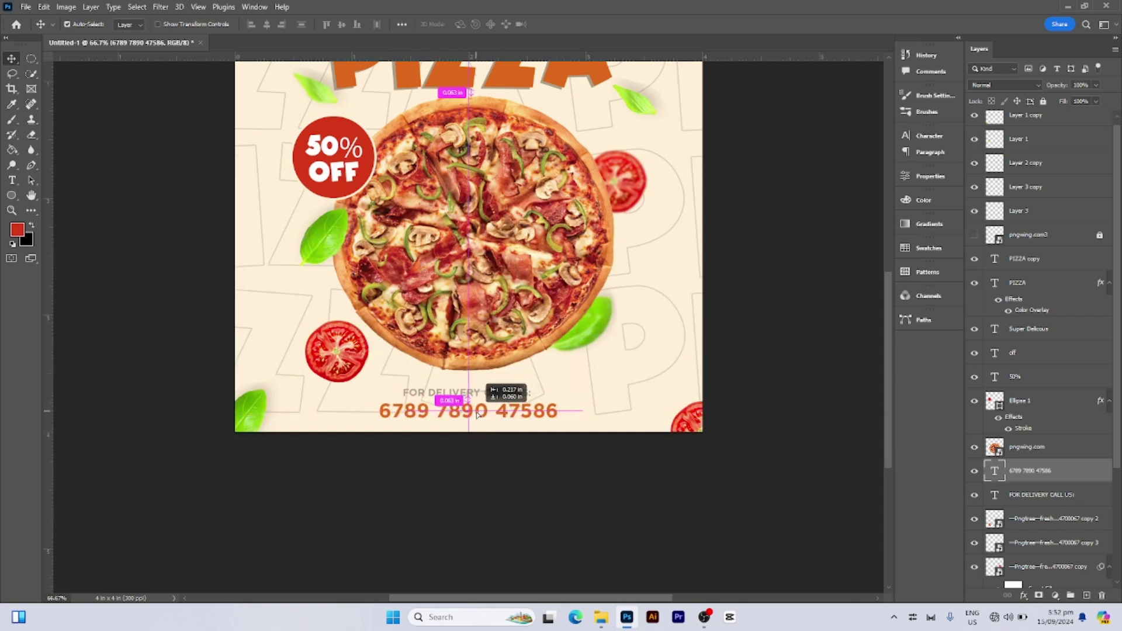
{"action": "scroll", "coordinate": [532, 321], "scroll_direction": "up", "scroll_amount": 4}
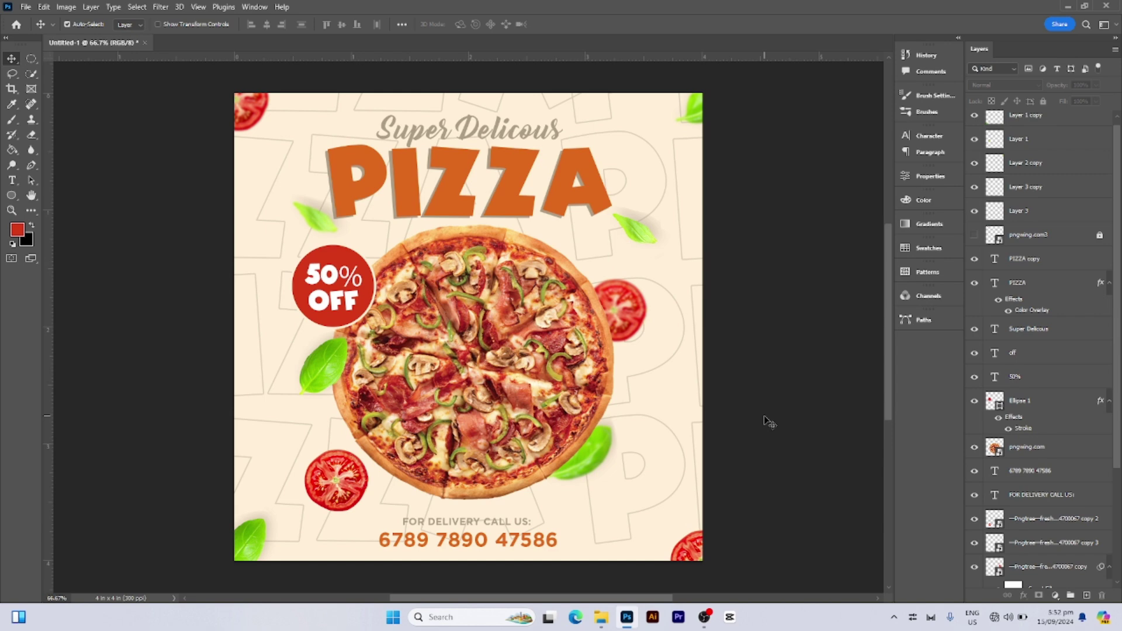